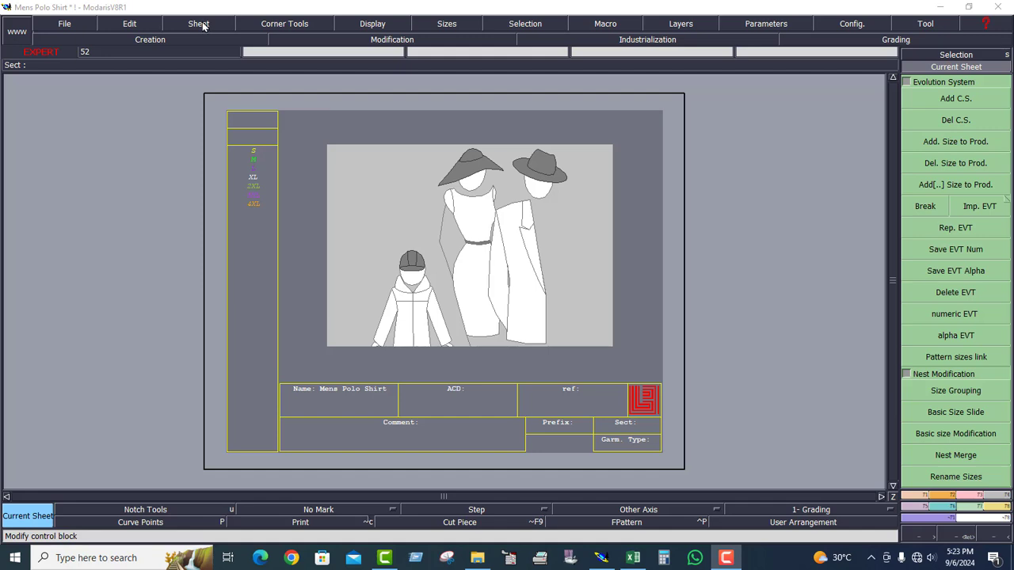
Add a new blank sheet to the Mens Polo Shirt model and arrange all sheets.
{"action": "left_click", "coordinate": [203, 26]}
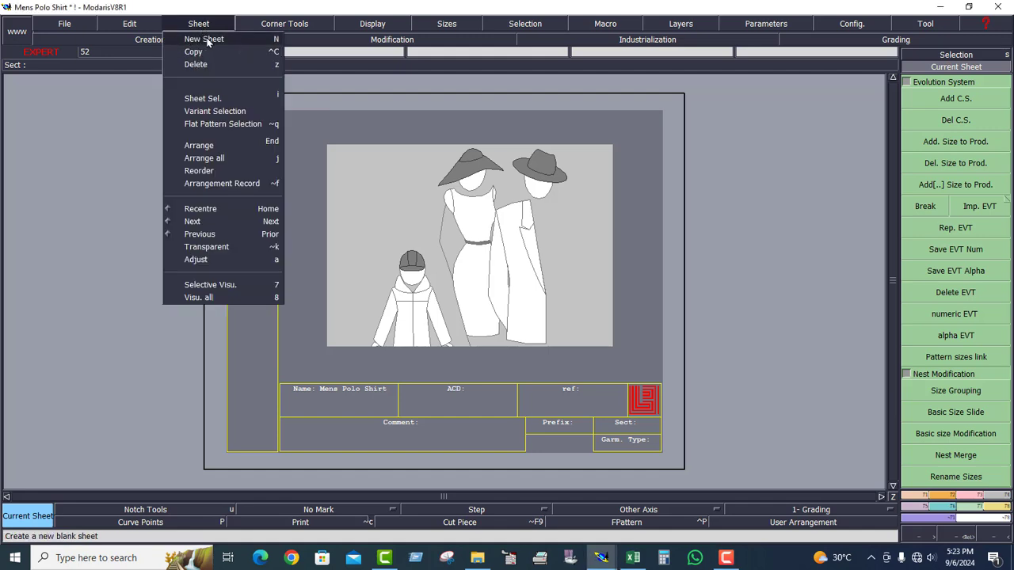
{"action": "left_click", "coordinate": [208, 40]}
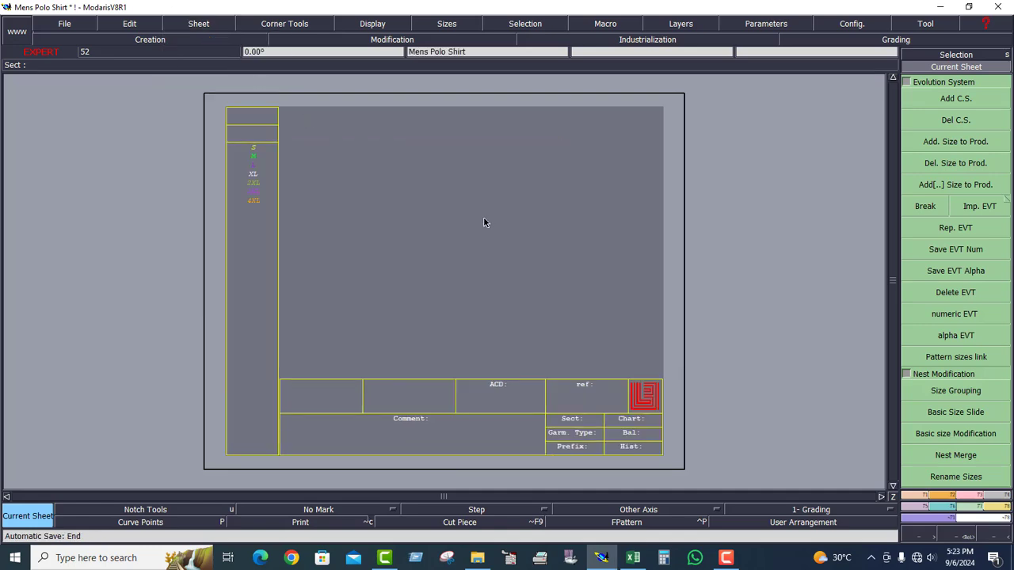
{"action": "key", "text": "j"}
{"action": "key", "text": "Home"}
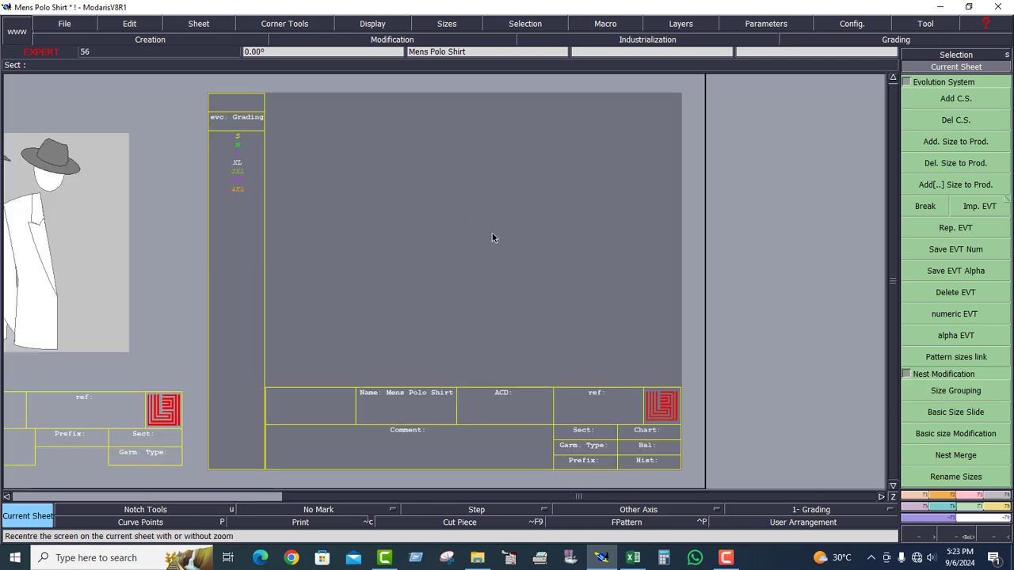
Switch to the Mens Polo Shirt workbook in Excel and examine the center back length row against the garment sketch.
{"action": "left_click", "coordinate": [633, 558]}
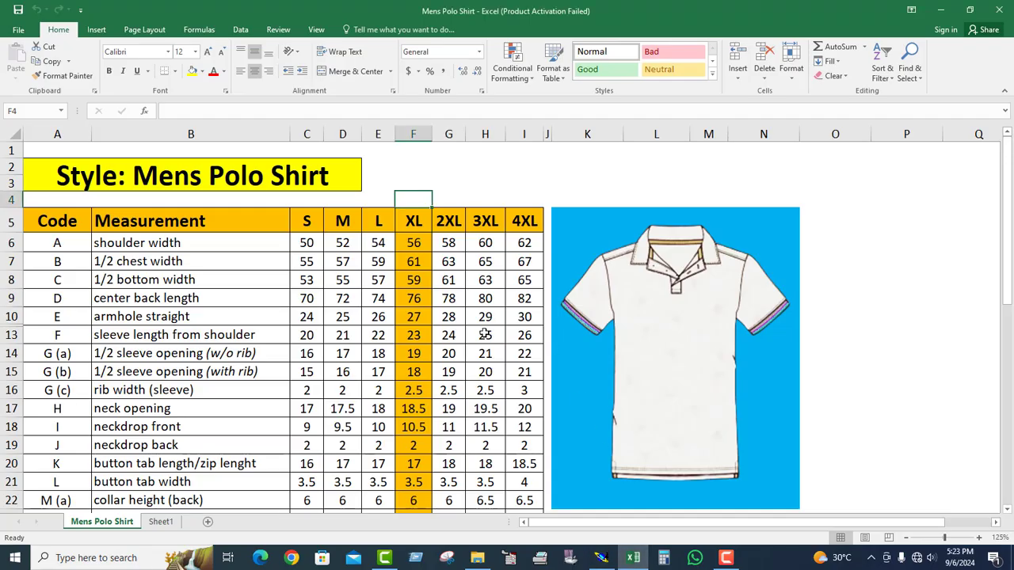
{"action": "scroll", "coordinate": [428, 335], "scroll_direction": "down", "scroll_amount": 10}
{"action": "scroll", "coordinate": [432, 335], "scroll_direction": "up", "scroll_amount": 3}
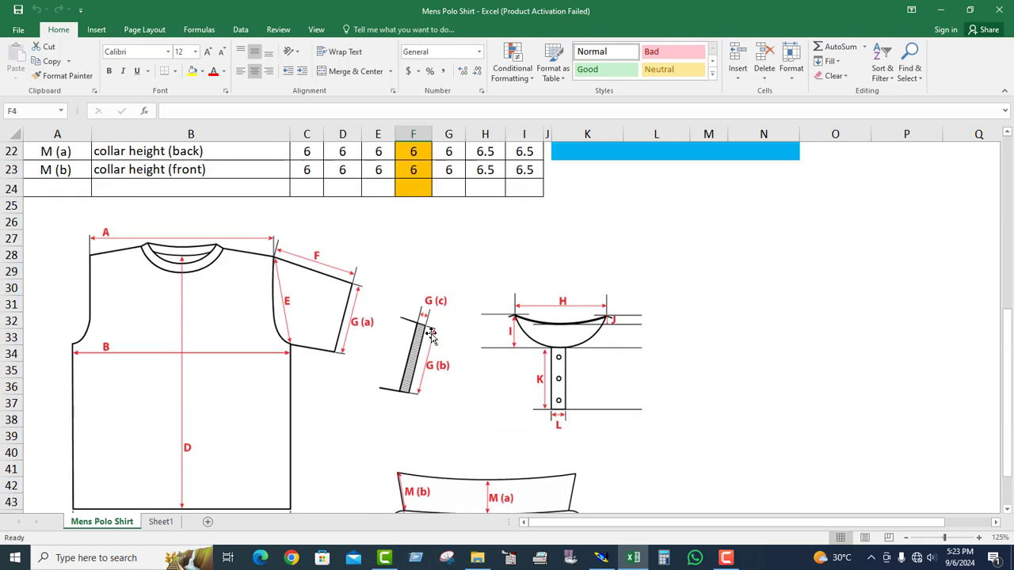
{"action": "scroll", "coordinate": [432, 334], "scroll_direction": "down", "scroll_amount": 2}
{"action": "scroll", "coordinate": [330, 303], "scroll_direction": "up", "scroll_amount": 2}
{"action": "scroll", "coordinate": [313, 305], "scroll_direction": "down", "scroll_amount": 1}
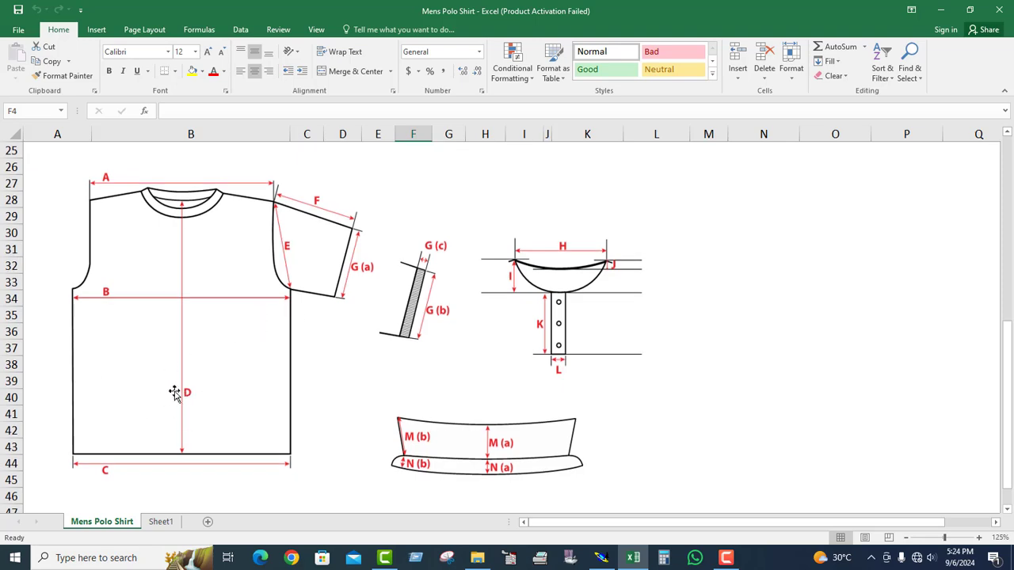
{"action": "scroll", "coordinate": [181, 391], "scroll_direction": "up", "scroll_amount": 8}
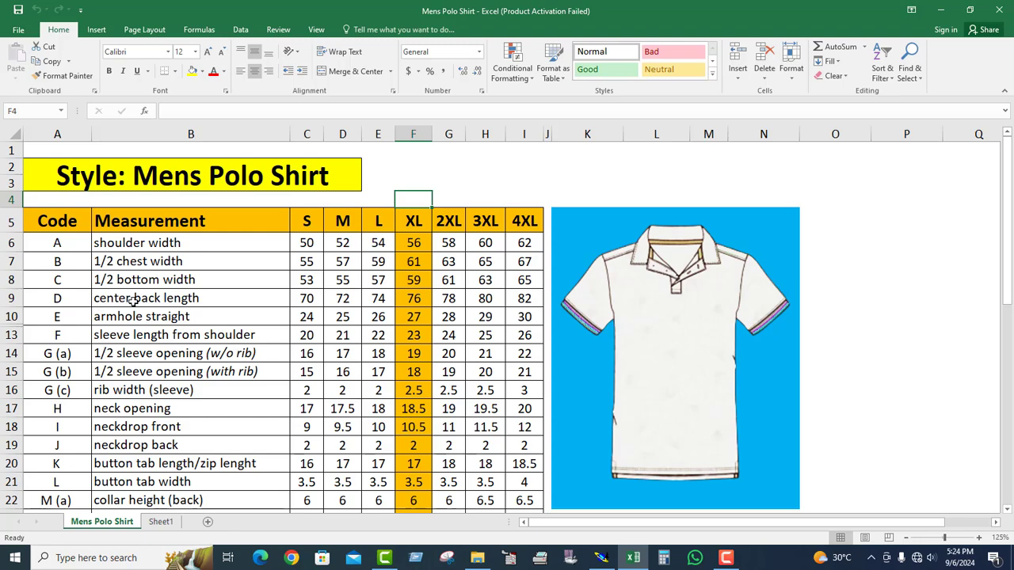
{"action": "left_click", "coordinate": [413, 298]}
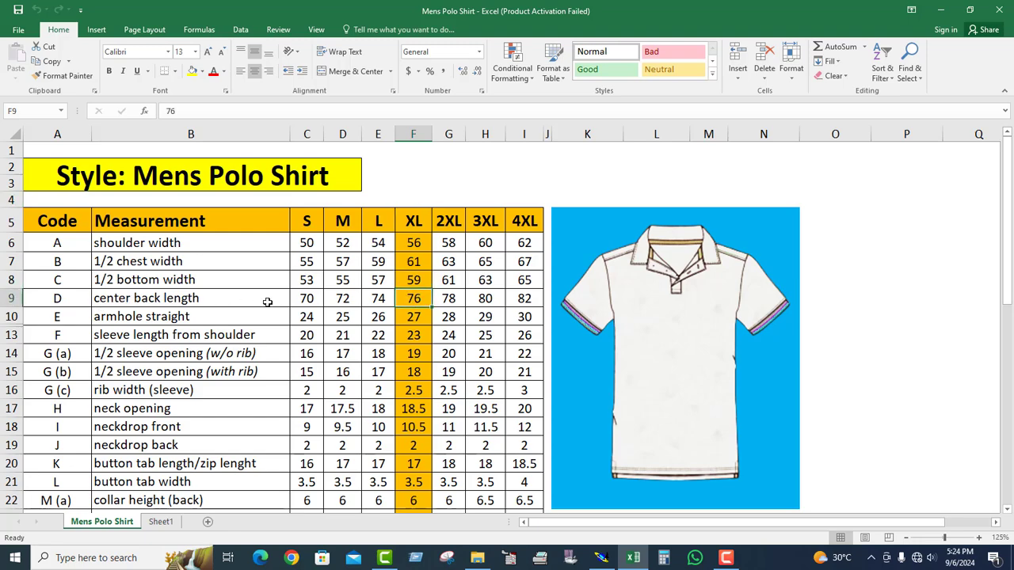
{"action": "scroll", "coordinate": [268, 304], "scroll_direction": "down", "scroll_amount": 7}
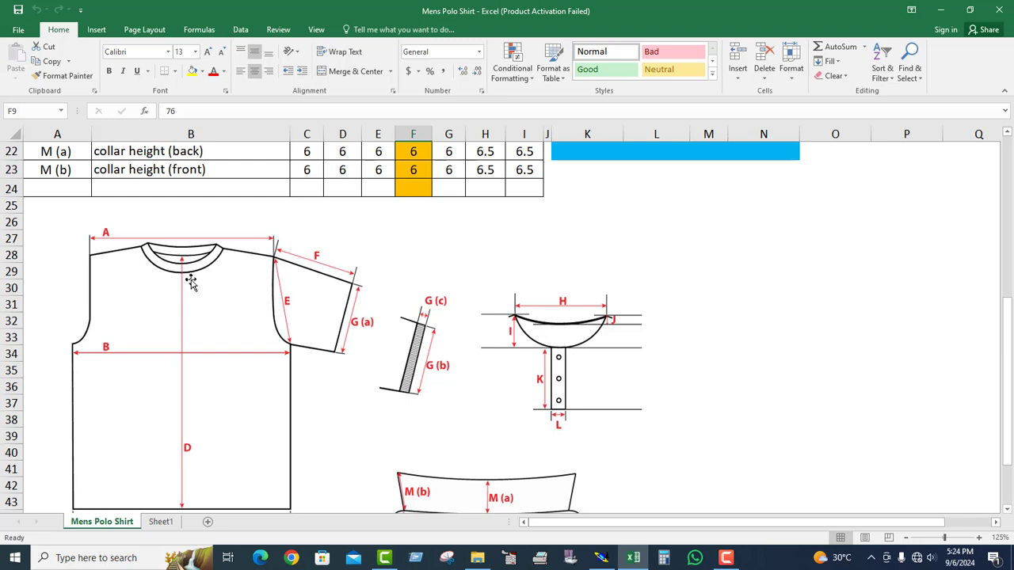
{"action": "scroll", "coordinate": [161, 285], "scroll_direction": "up", "scroll_amount": 1}
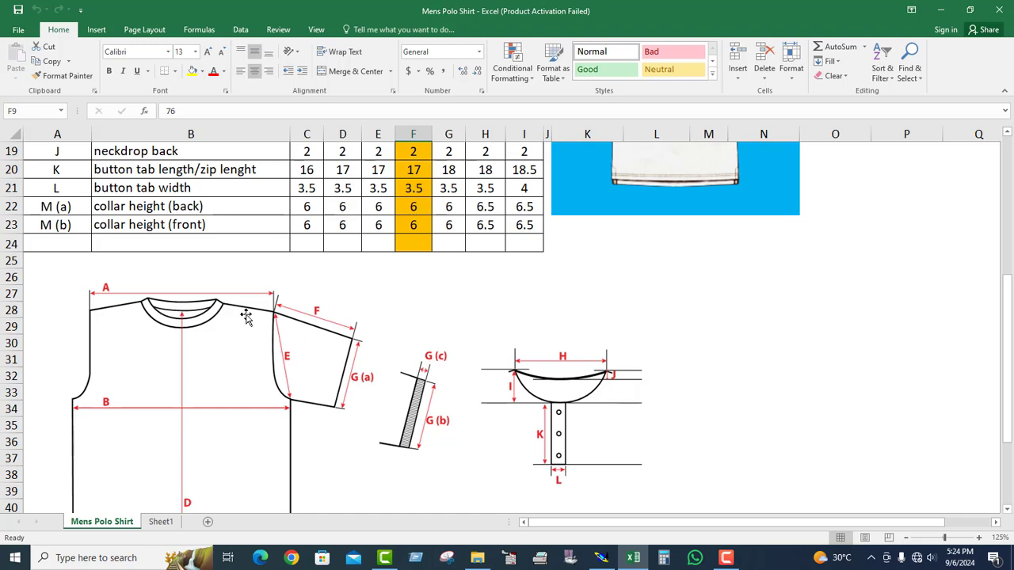
{"action": "scroll", "coordinate": [85, 302], "scroll_direction": "up", "scroll_amount": 6}
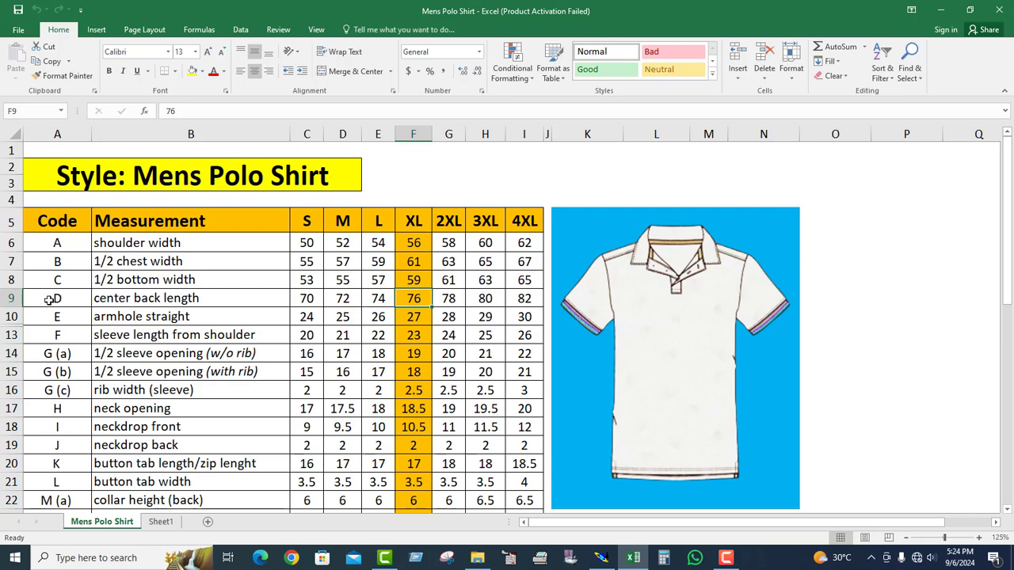
Fill the code and name cells of the center back length row with bright green.
{"action": "left_click_drag", "start_coordinate": [48, 298], "coordinate": [268, 298]}
{"action": "left_click", "coordinate": [202, 71]}
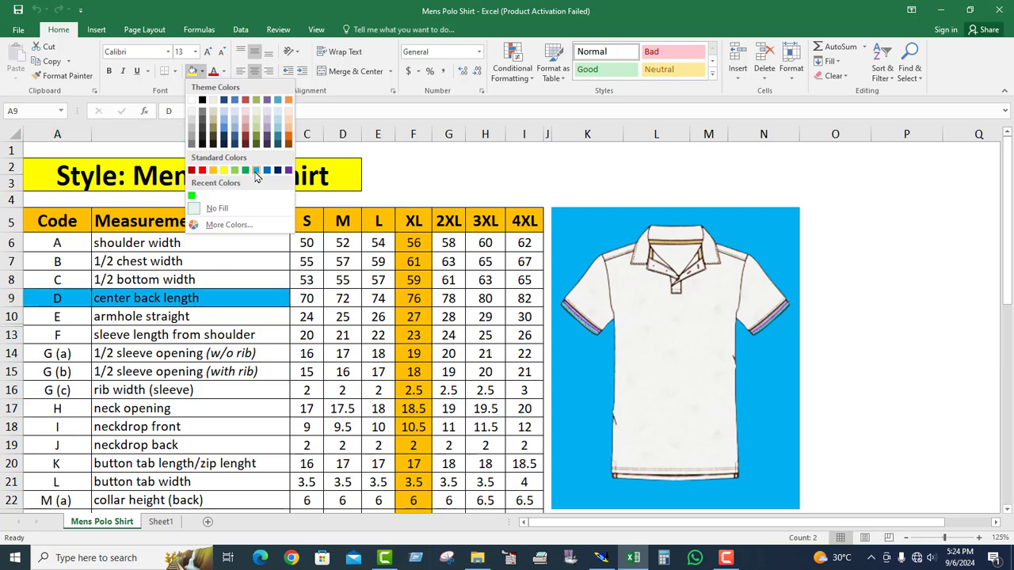
{"action": "left_click", "coordinate": [191, 197]}
{"action": "left_click", "coordinate": [207, 328]}
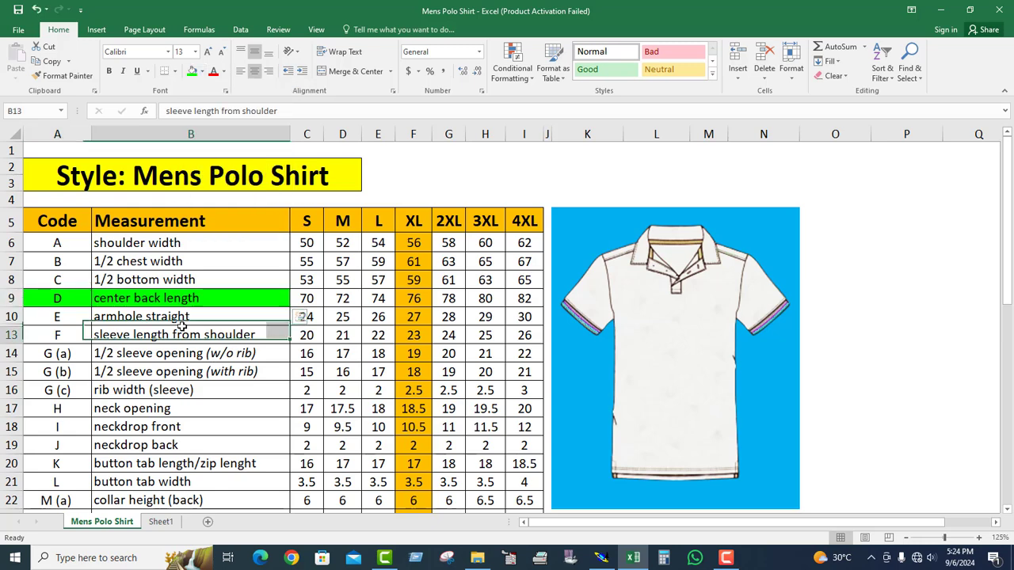
{"action": "left_click", "coordinate": [415, 294]}
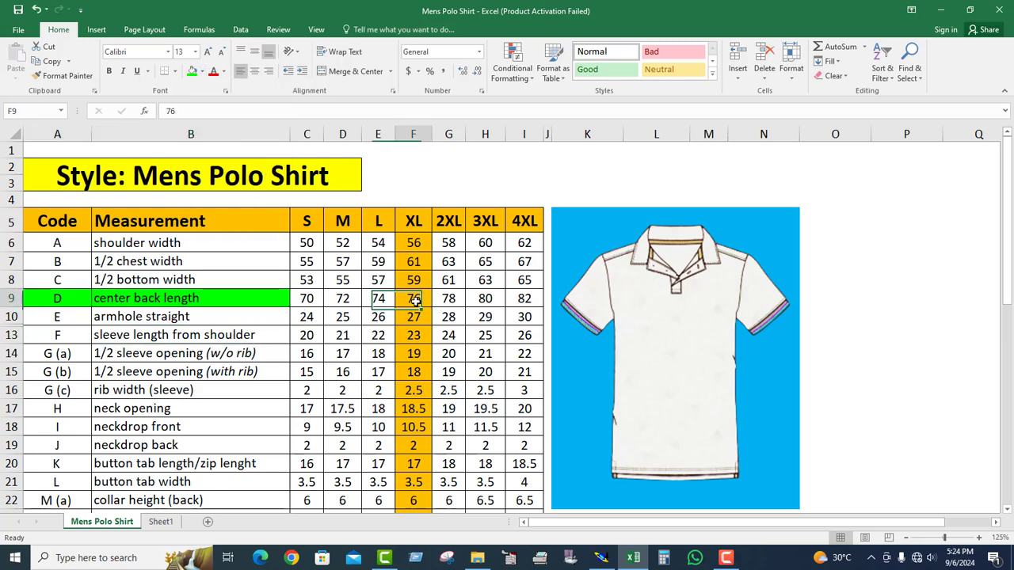
Fill the code and name cells of the neckdrop back row with the same green and check the row's XL value.
{"action": "left_click", "coordinate": [131, 353]}
{"action": "scroll", "coordinate": [131, 354], "scroll_direction": "down", "scroll_amount": 2}
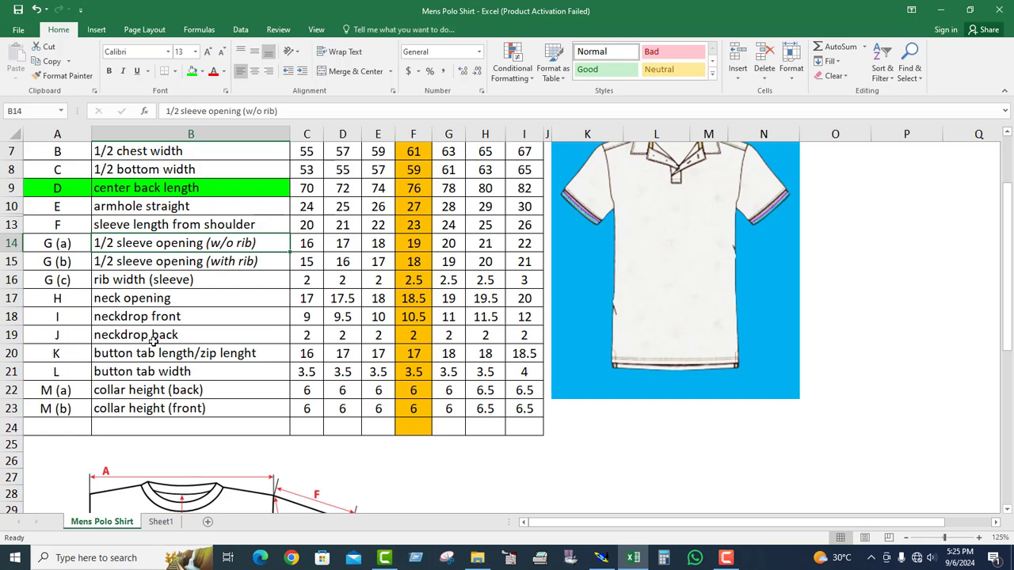
{"action": "left_click_drag", "start_coordinate": [44, 342], "coordinate": [246, 336]}
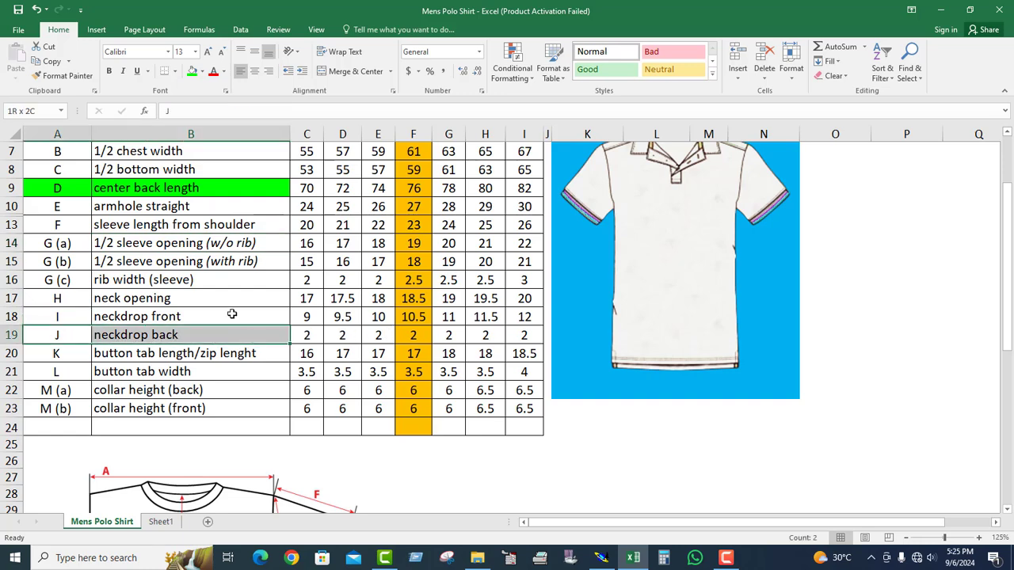
{"action": "left_click", "coordinate": [193, 72]}
{"action": "left_click", "coordinate": [413, 339]}
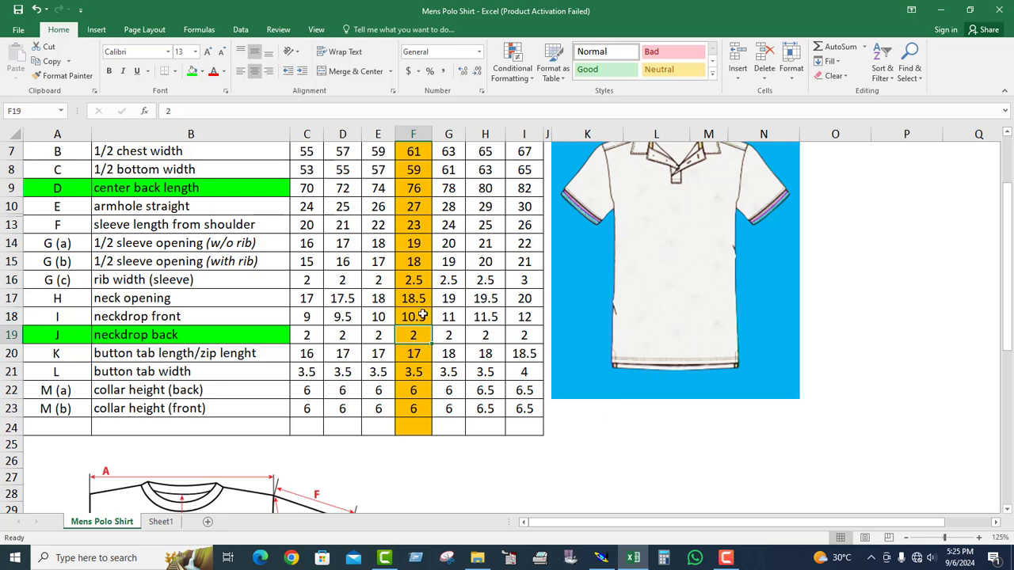
{"action": "left_click", "coordinate": [410, 190]}
{"action": "left_click", "coordinate": [410, 336]}
{"action": "scroll", "coordinate": [416, 305], "scroll_direction": "up", "scroll_amount": 2}
{"action": "scroll", "coordinate": [370, 346], "scroll_direction": "down", "scroll_amount": 3}
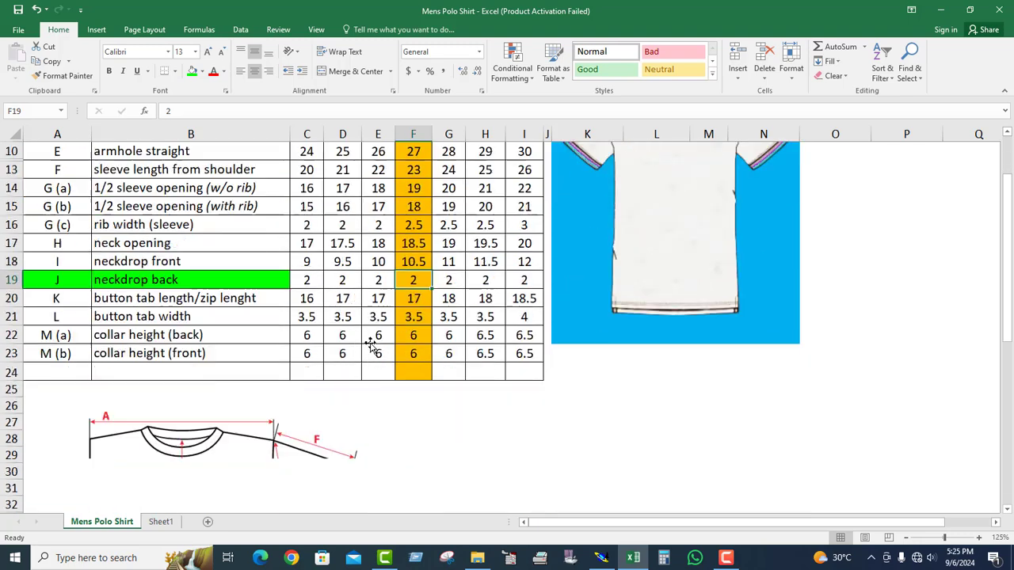
Consult the garment sketch and fill the 1/2 chest width row green from its code through size L.
{"action": "scroll", "coordinate": [371, 345], "scroll_direction": "down", "scroll_amount": 7}
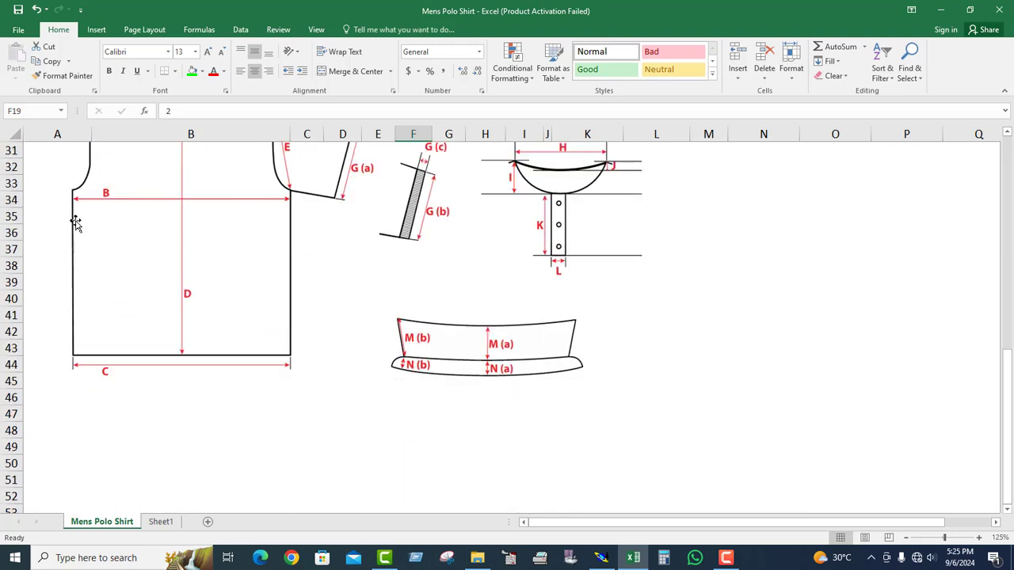
{"action": "scroll", "coordinate": [190, 260], "scroll_direction": "up", "scroll_amount": 7}
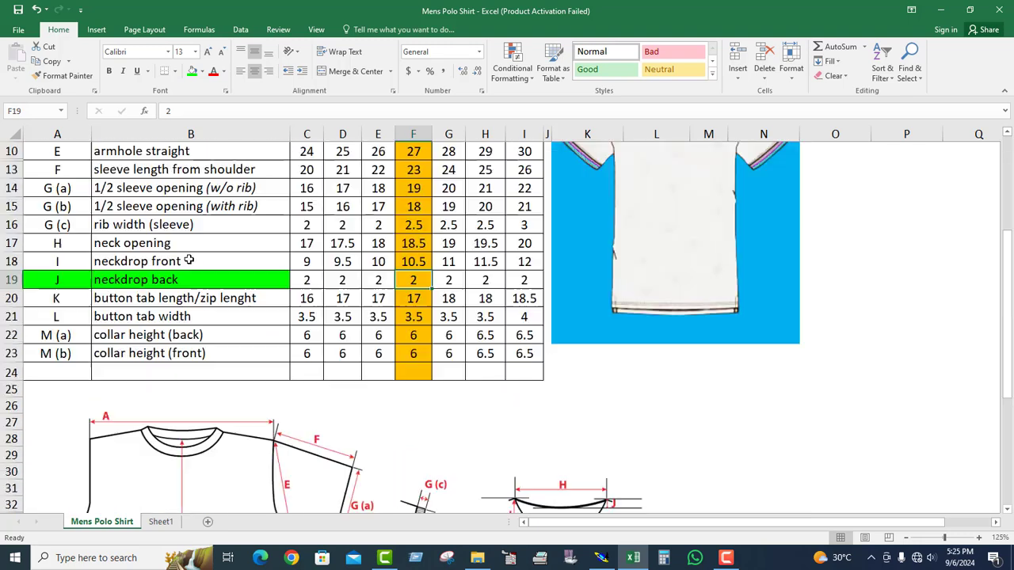
{"action": "scroll", "coordinate": [190, 259], "scroll_direction": "up", "scroll_amount": 3}
{"action": "left_click_drag", "start_coordinate": [60, 262], "coordinate": [379, 267]}
{"action": "left_click", "coordinate": [413, 264]}
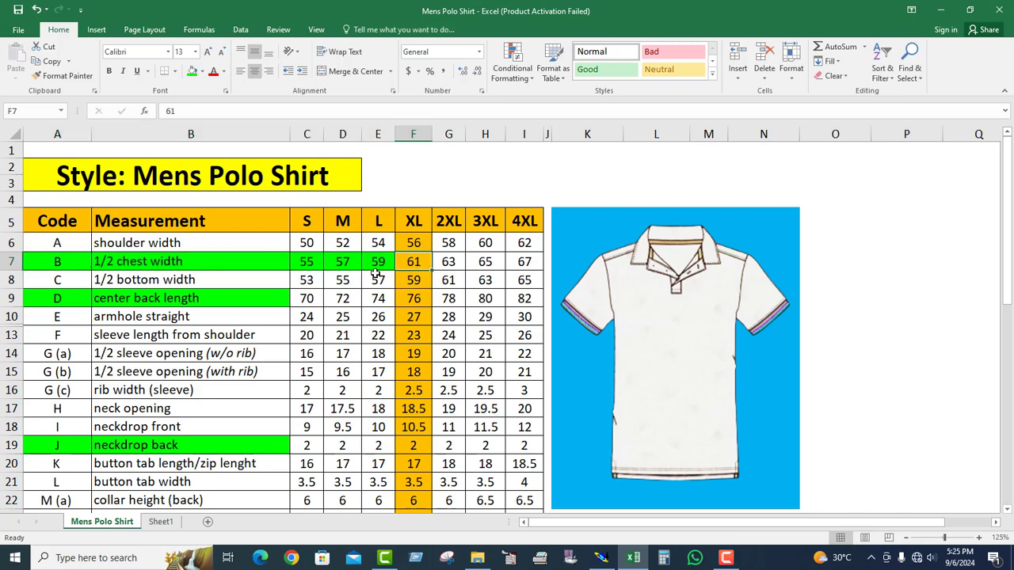
Extend the green fill across sizes S to L in the center back length and neckdrop back rows.
{"action": "left_click_drag", "start_coordinate": [271, 302], "coordinate": [378, 301]}
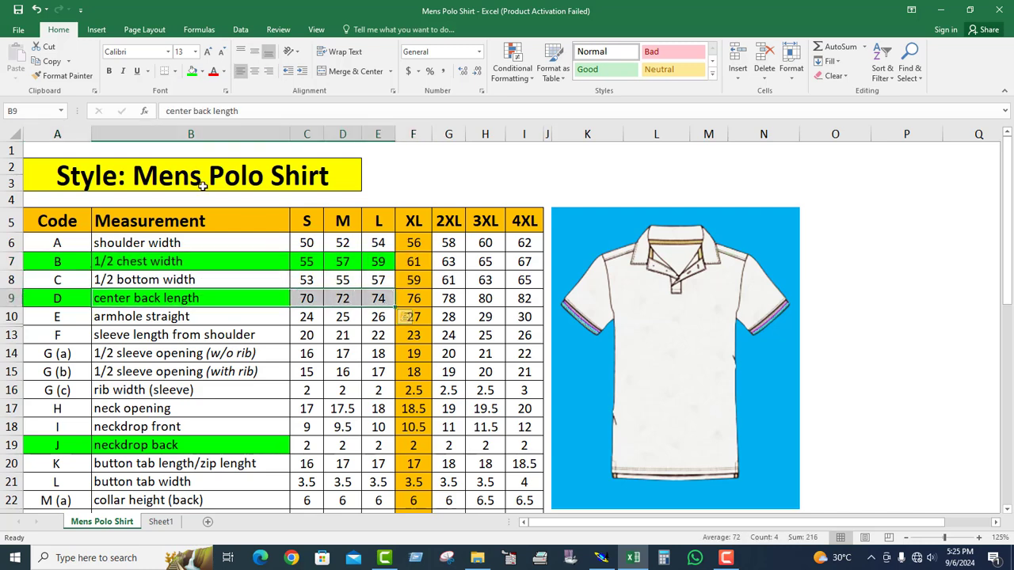
{"action": "left_click", "coordinate": [192, 70]}
{"action": "left_click_drag", "start_coordinate": [272, 445], "coordinate": [377, 446]}
{"action": "left_click", "coordinate": [193, 70]}
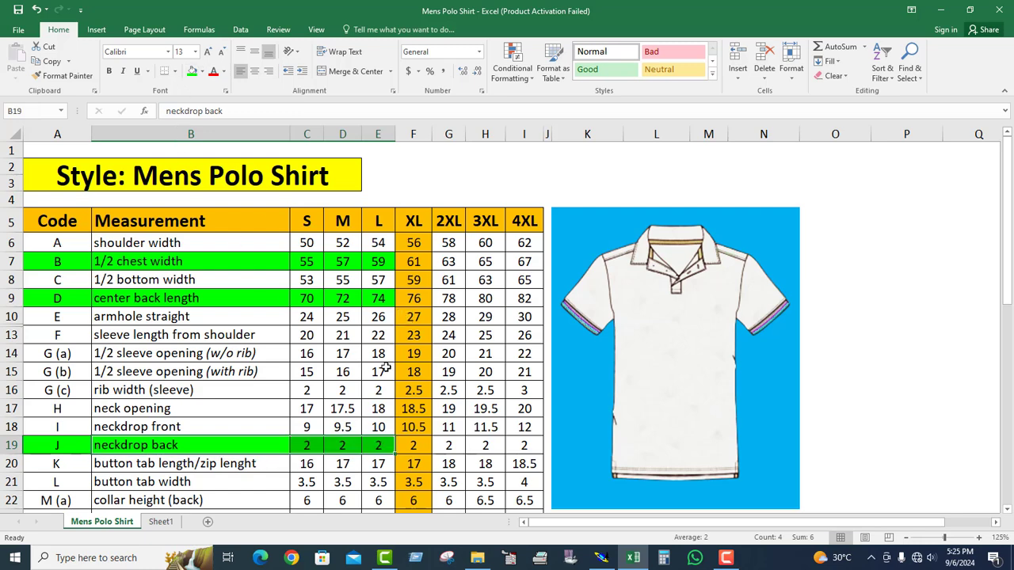
Review the 1/2 chest width row and divide its XL value, 61, by 2 in Calculator.
{"action": "left_click", "coordinate": [365, 300]}
{"action": "left_click_drag", "start_coordinate": [31, 265], "coordinate": [384, 265]}
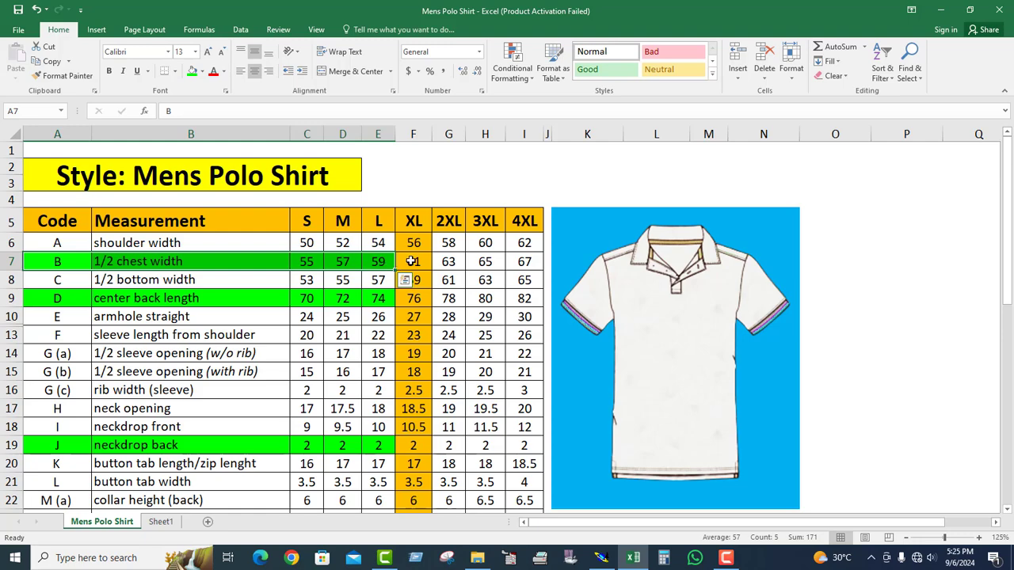
{"action": "scroll", "coordinate": [547, 361], "scroll_direction": "down", "scroll_amount": 6}
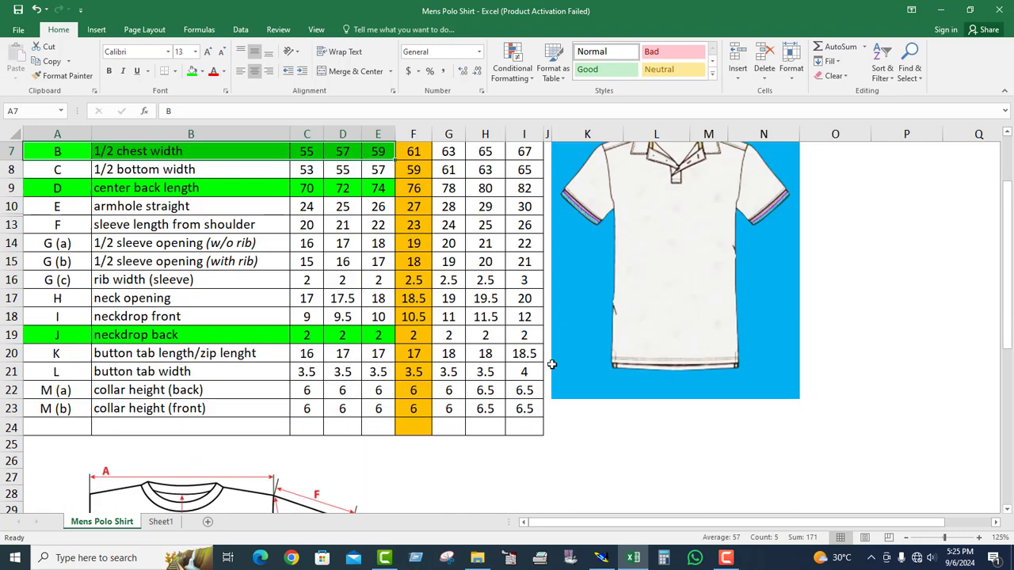
{"action": "scroll", "coordinate": [504, 381], "scroll_direction": "up", "scroll_amount": 3}
{"action": "scroll", "coordinate": [502, 378], "scroll_direction": "down", "scroll_amount": 4}
{"action": "scroll", "coordinate": [489, 407], "scroll_direction": "up", "scroll_amount": 6}
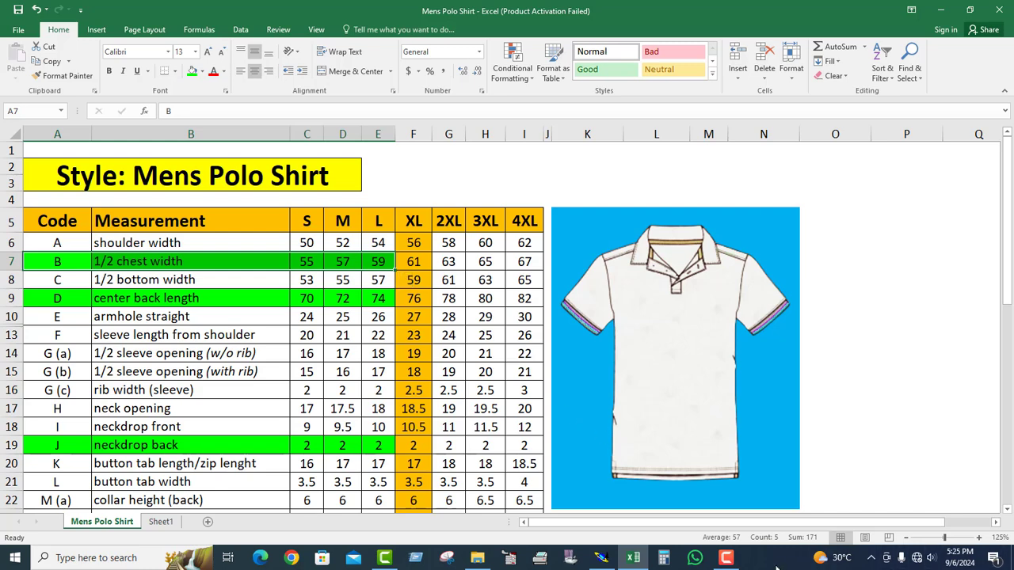
{"action": "left_click", "coordinate": [664, 558]}
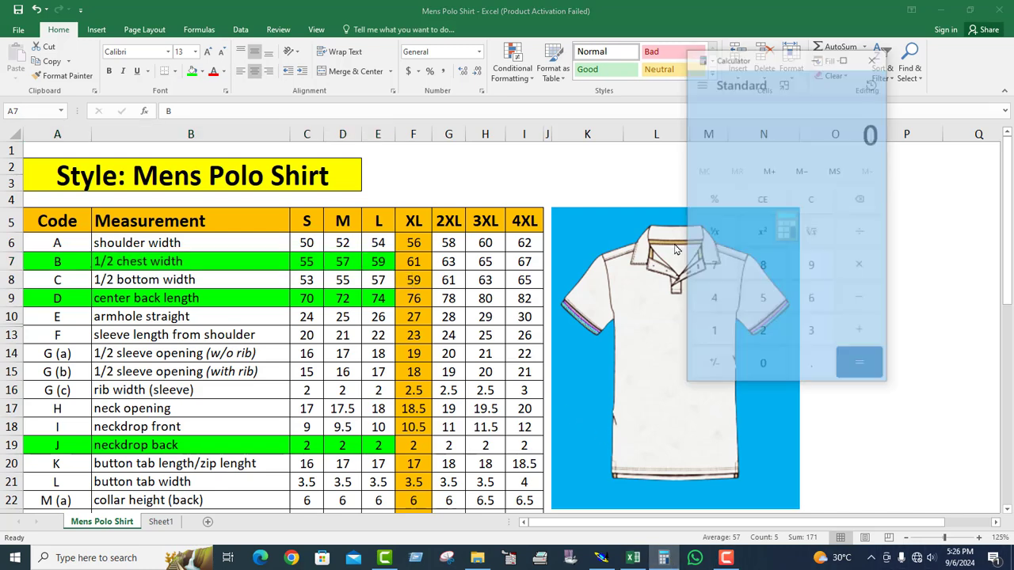
{"action": "left_click", "coordinate": [813, 301]}
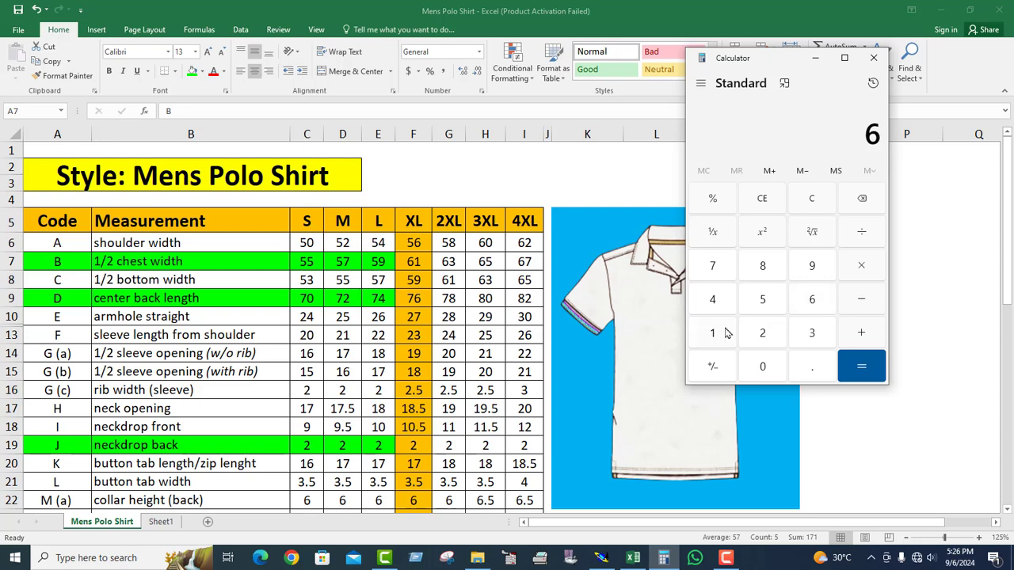
{"action": "left_click", "coordinate": [724, 333]}
{"action": "left_click", "coordinate": [860, 235]}
{"action": "left_click", "coordinate": [763, 333]}
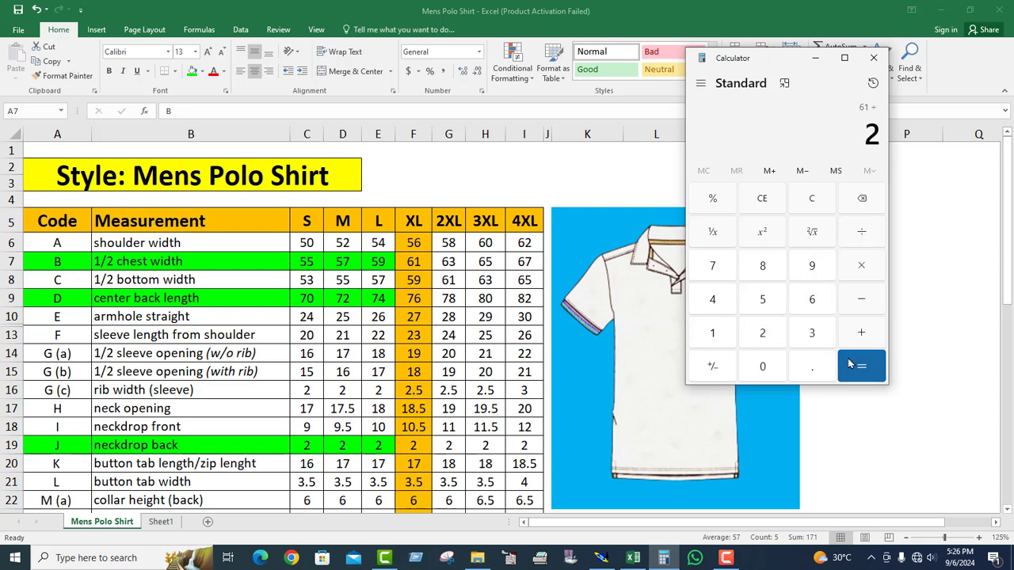
{"action": "left_click", "coordinate": [855, 365]}
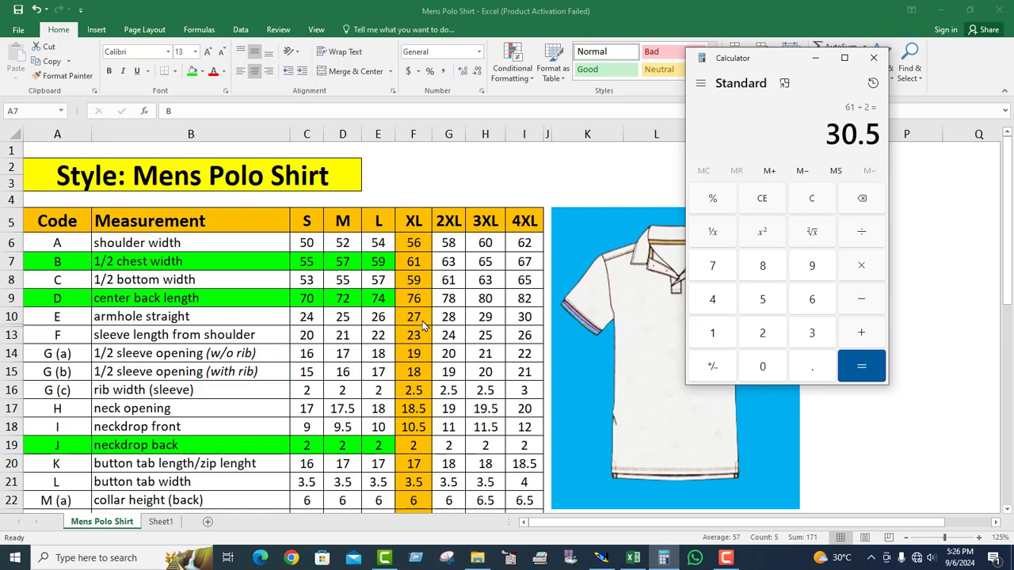
{"action": "left_click", "coordinate": [815, 58]}
Switch to Modaris and draw a rectangle about 22.5 cm wide and 15.6 cm high on the new blank sheet.
{"action": "left_click", "coordinate": [601, 558]}
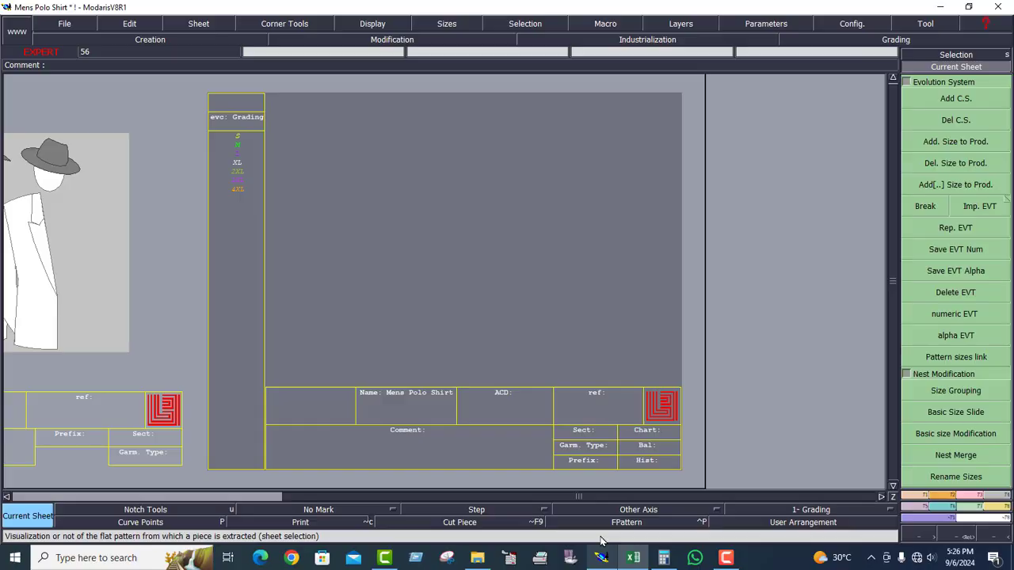
{"action": "left_click", "coordinate": [948, 500]}
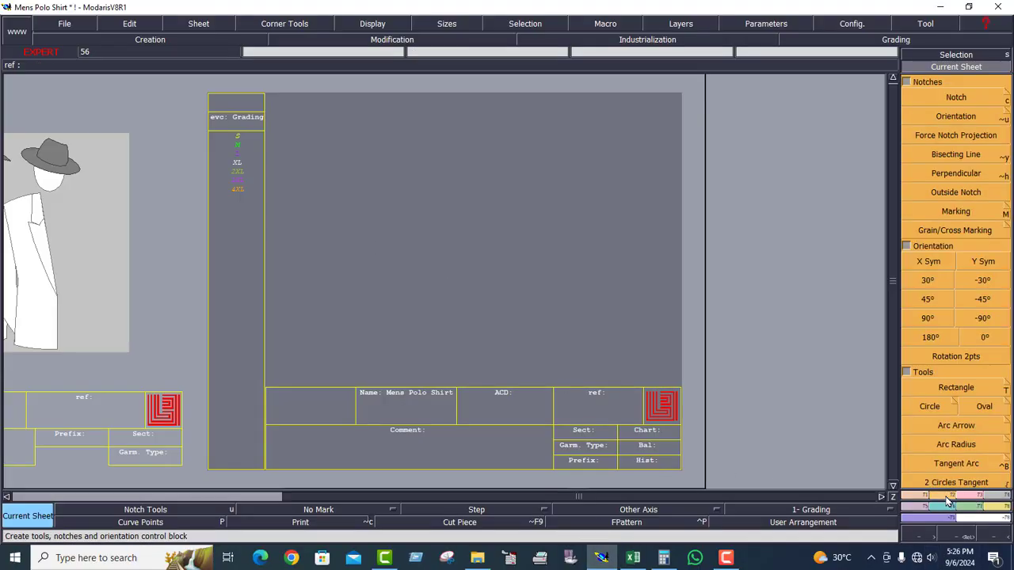
{"action": "left_click", "coordinate": [954, 387]}
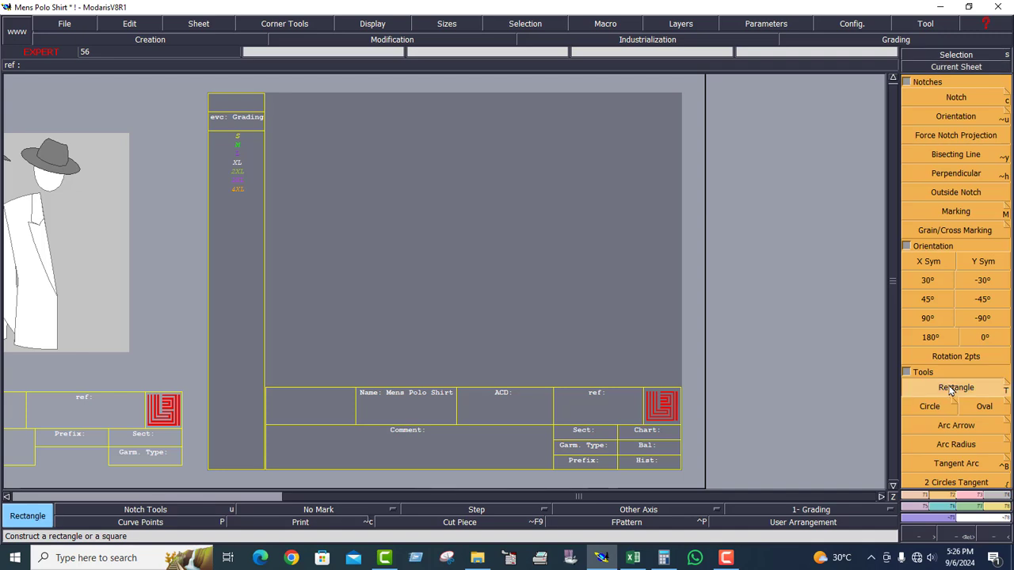
{"action": "left_click", "coordinate": [300, 139]}
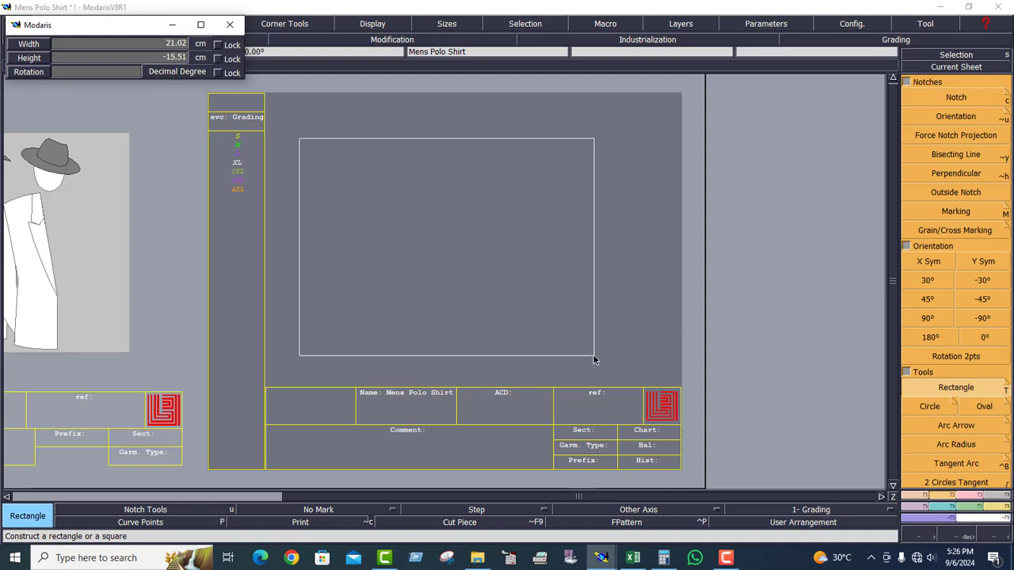
{"action": "left_click", "coordinate": [614, 357]}
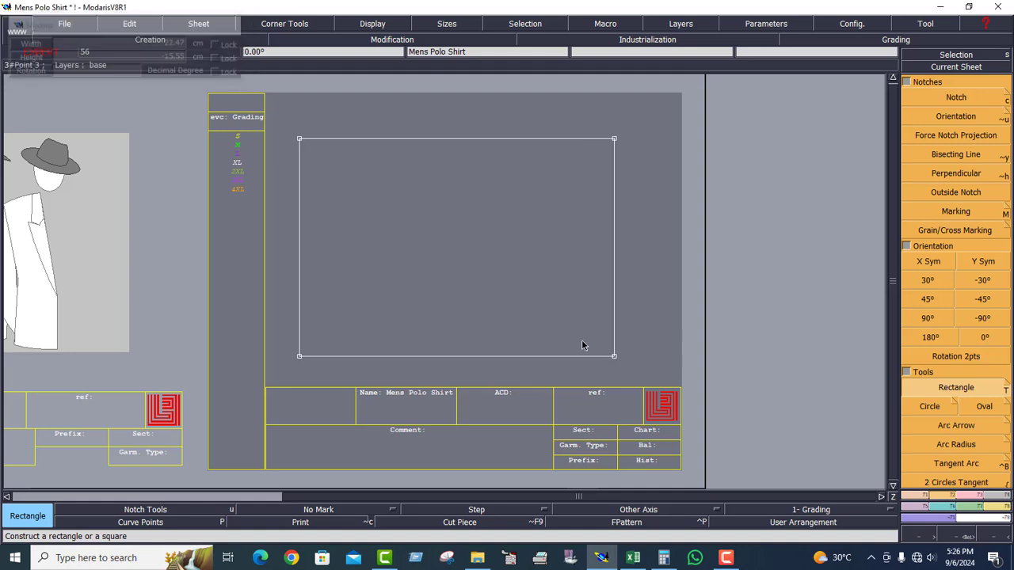
Undo the trial rectangle and consult the center back length row in the Excel measurement chart.
{"action": "key", "text": "ctrl+z"}
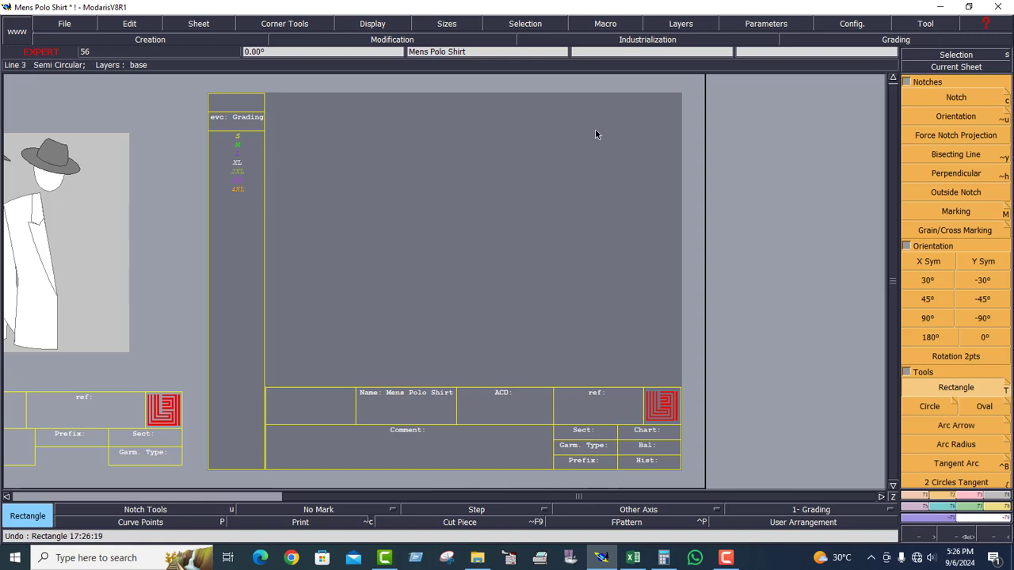
{"action": "left_click", "coordinate": [633, 557]}
{"action": "left_click", "coordinate": [264, 298]}
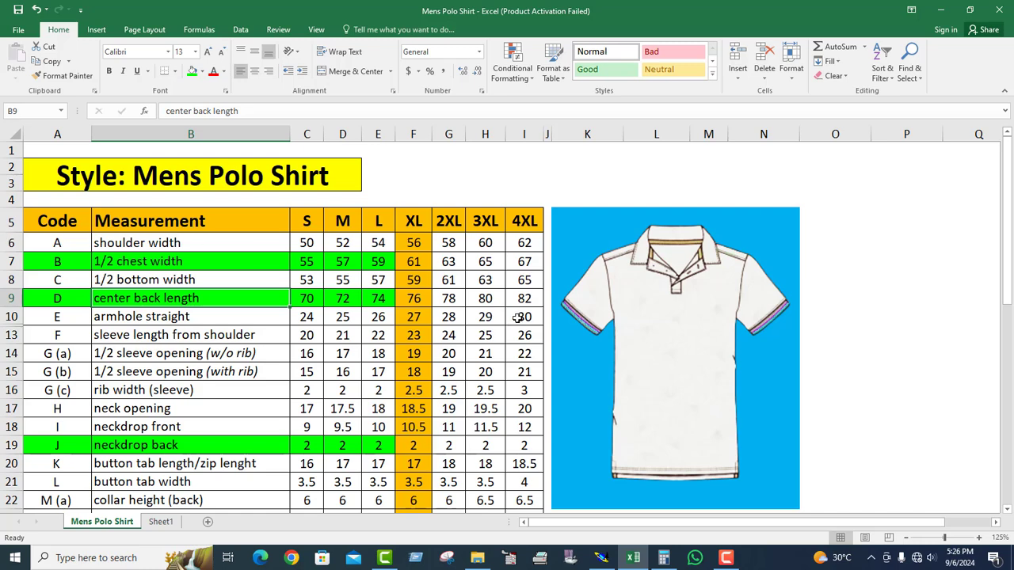
Return to Modaris and check that the length unit is cm.
{"action": "left_click", "coordinate": [601, 558]}
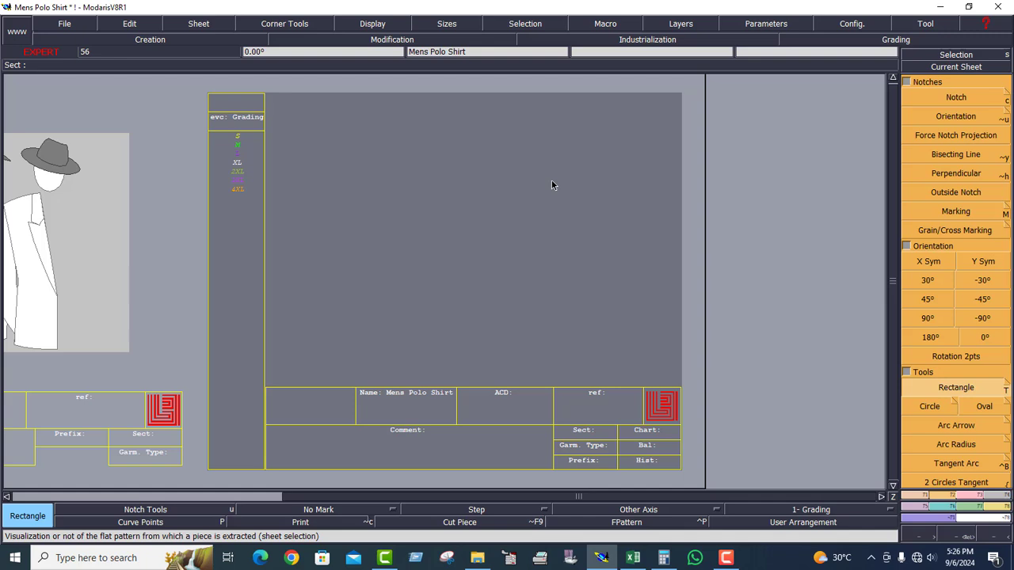
{"action": "left_click", "coordinate": [763, 26]}
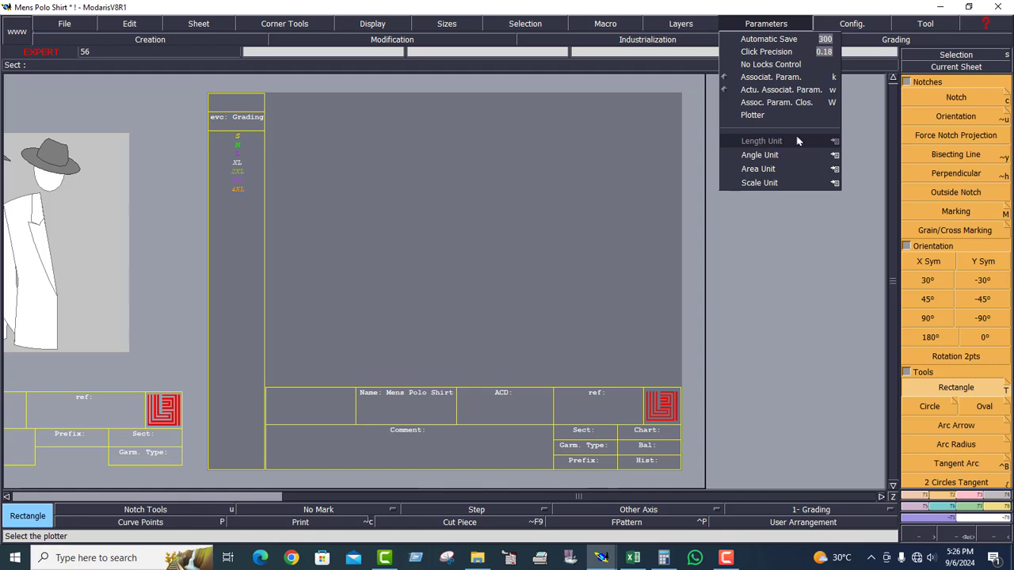
{"action": "left_click", "coordinate": [834, 142]}
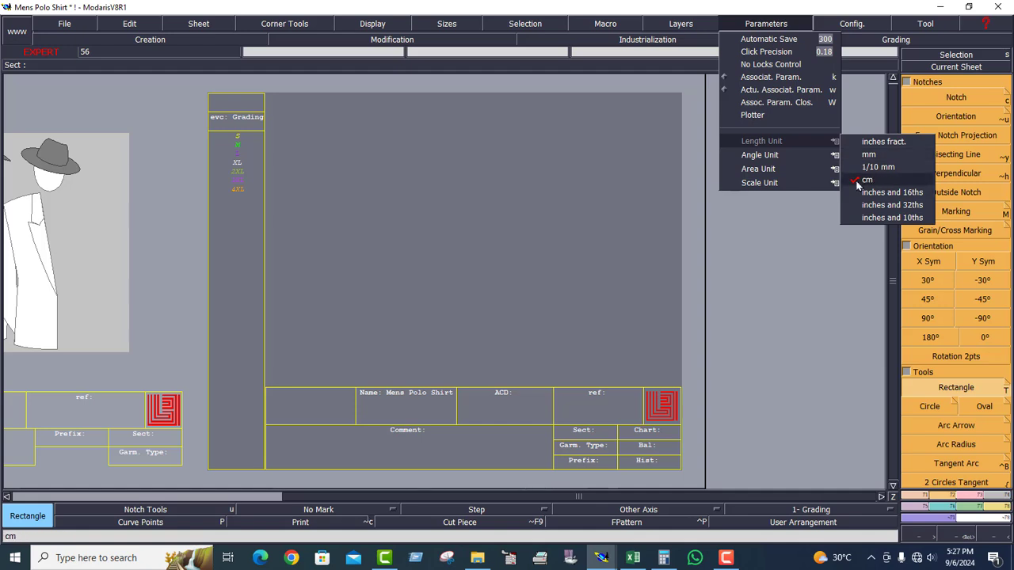
{"action": "left_click", "coordinate": [491, 236]}
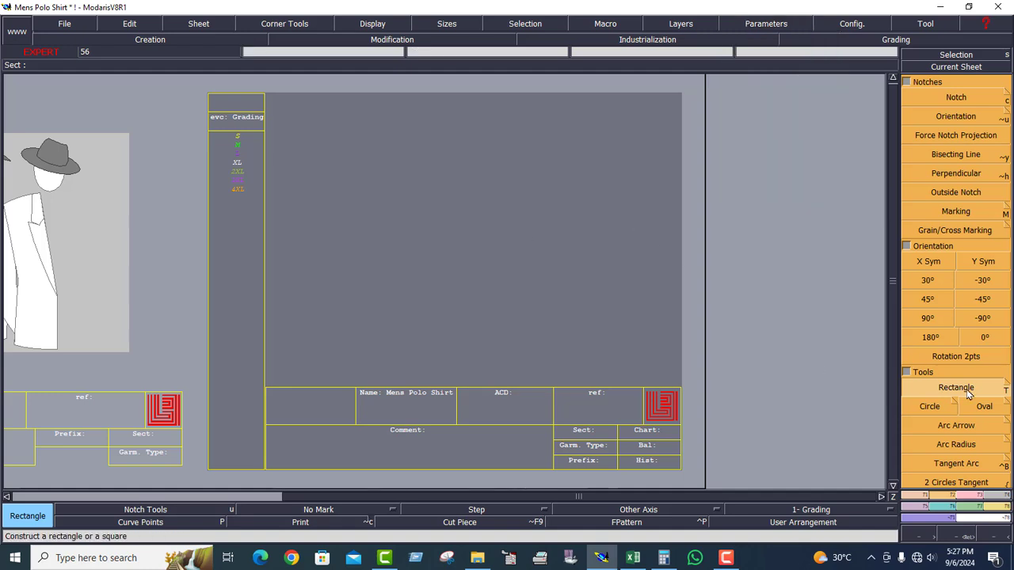
Draw a rectangle 78 cm wide, with half the XL 1/2 chest width as its height, and centre the sheet in view.
{"action": "left_click", "coordinate": [293, 120]}
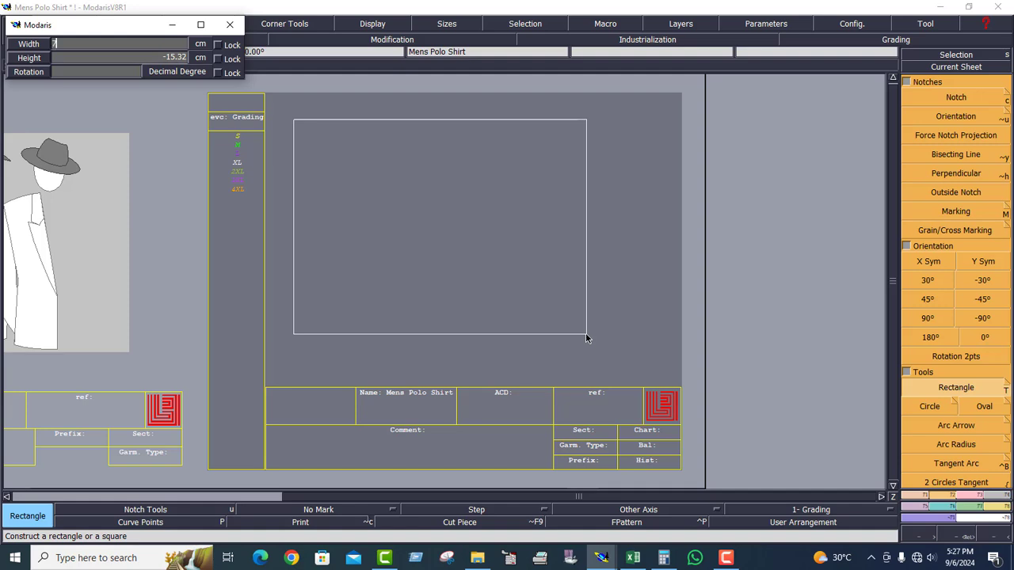
{"action": "type", "text": "78"}
{"action": "key", "text": "Return"}
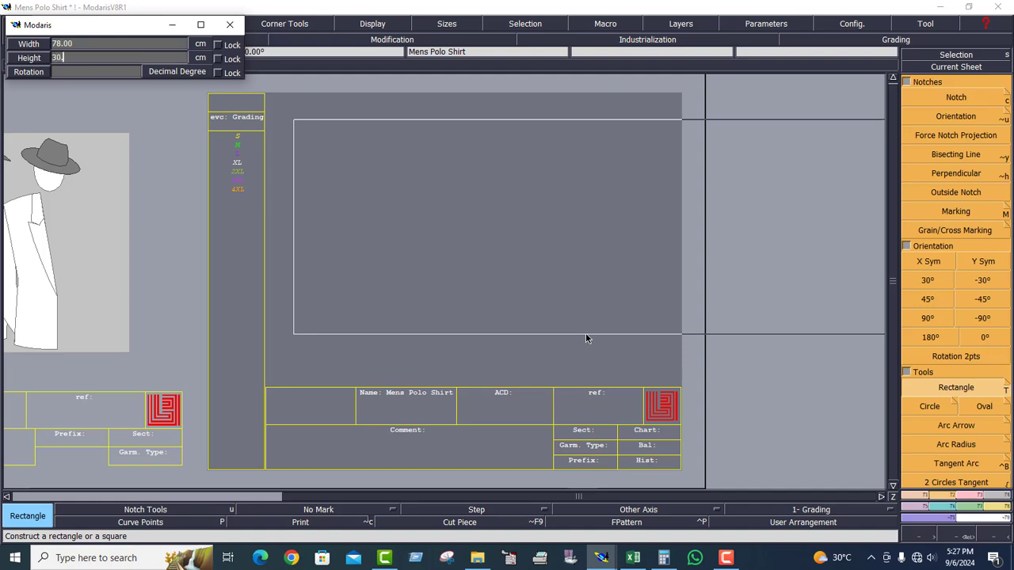
{"action": "key", "text": "BackSpace"}
{"action": "key", "text": "Return"}
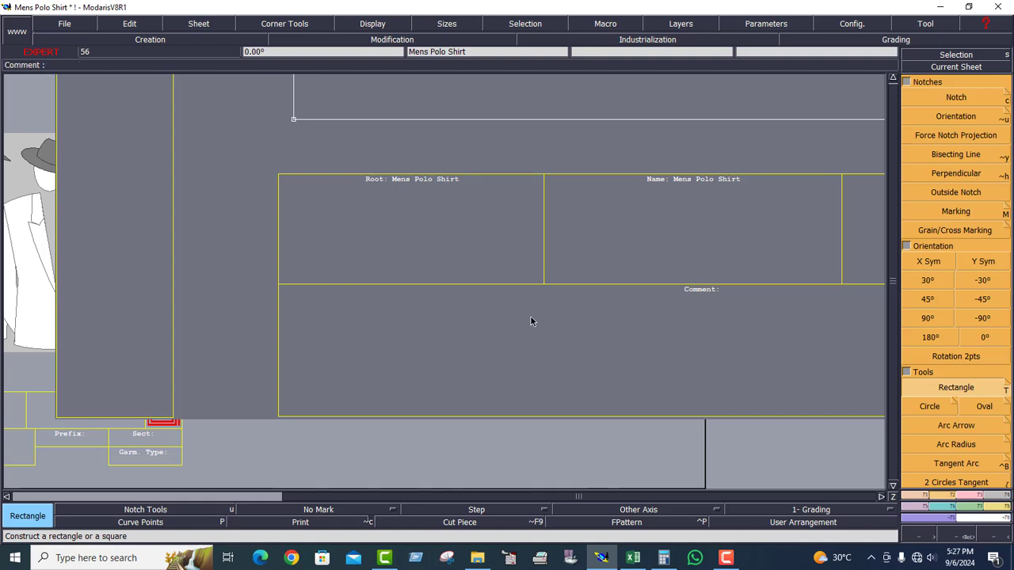
{"action": "key", "text": "j"}
{"action": "key", "text": "Home"}
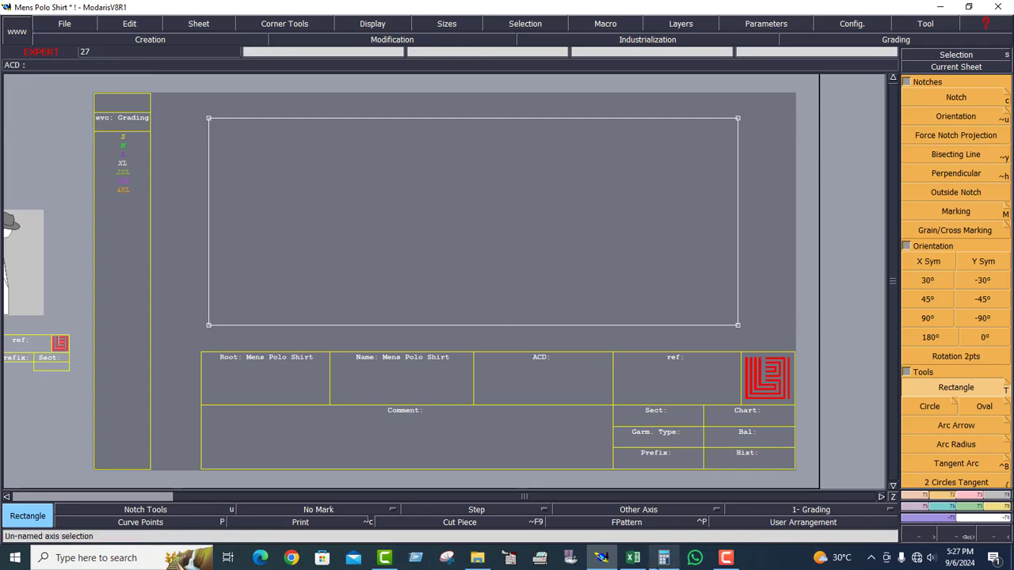
Consult the Excel chart, return to Modaris and create a parallel line 2 cm inside the rectangle's left edge.
{"action": "left_click", "coordinate": [632, 557]}
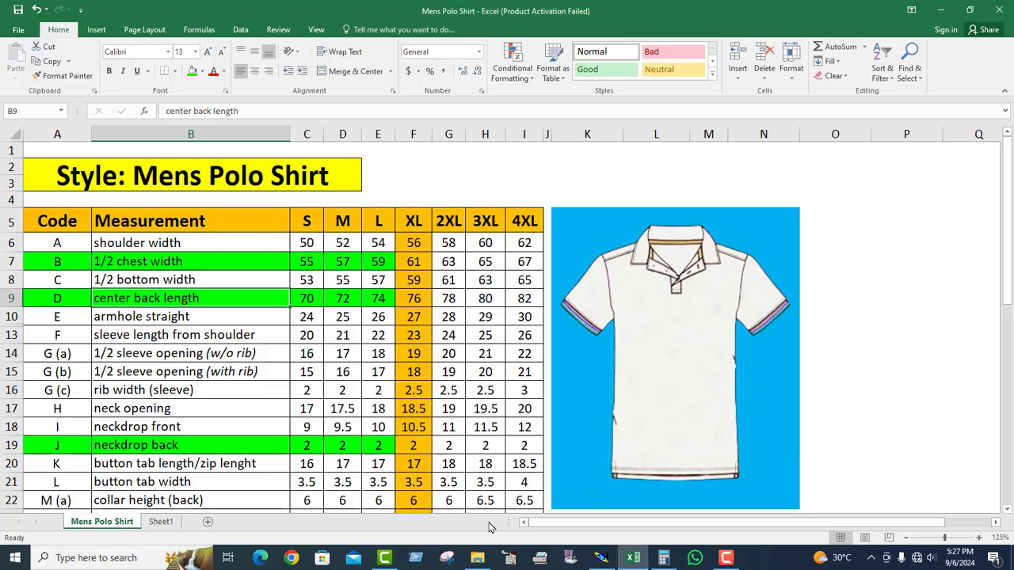
{"action": "left_click", "coordinate": [601, 557]}
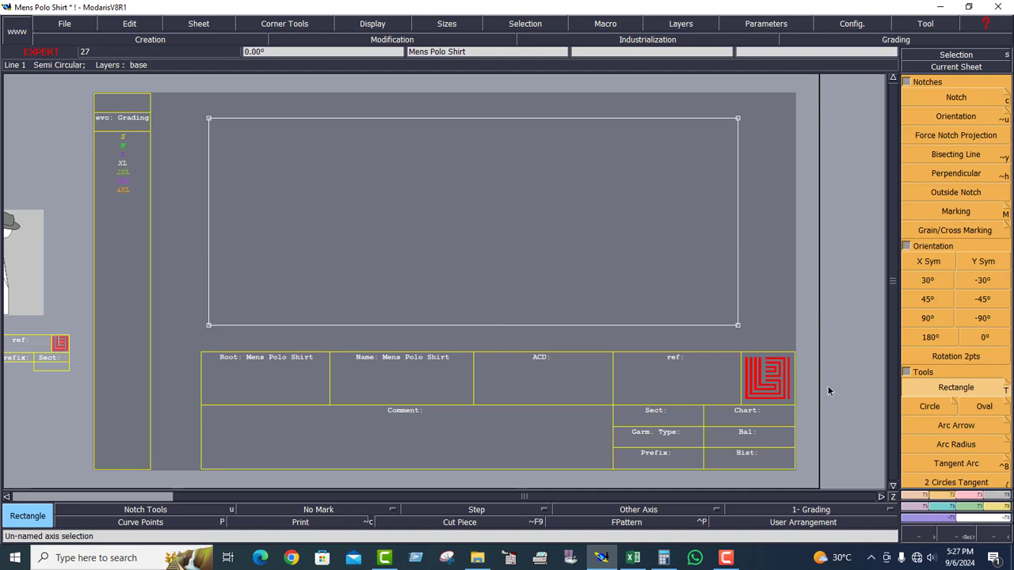
{"action": "left_click", "coordinate": [919, 496]}
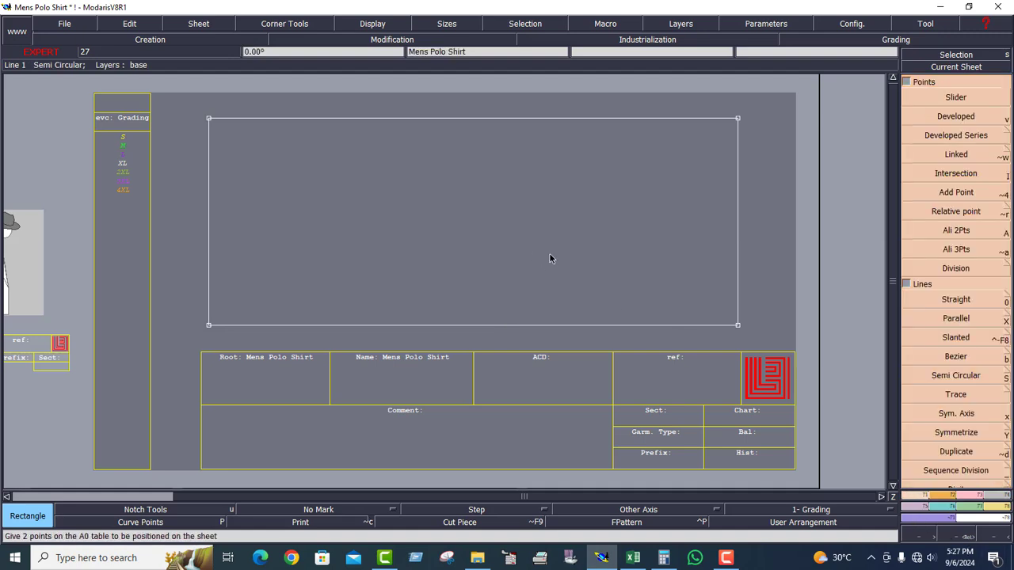
{"action": "left_click", "coordinate": [954, 320]}
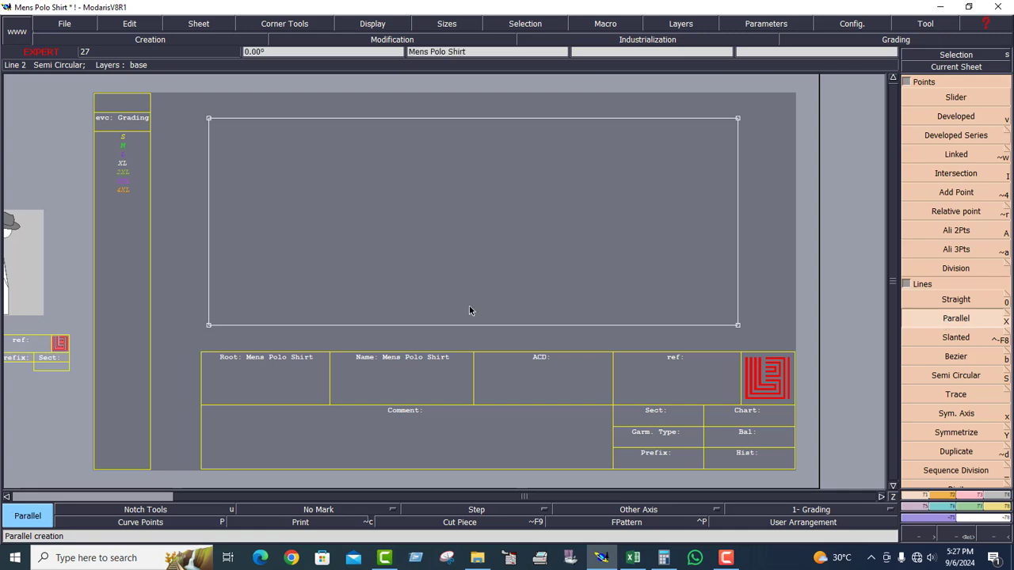
{"action": "left_click", "coordinate": [209, 265]}
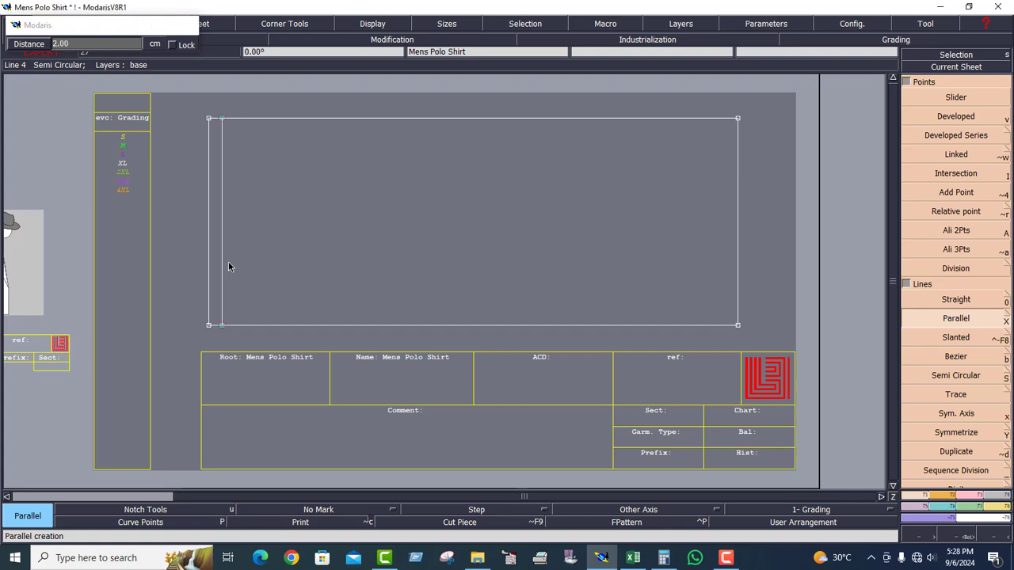
{"action": "key", "text": "Return"}
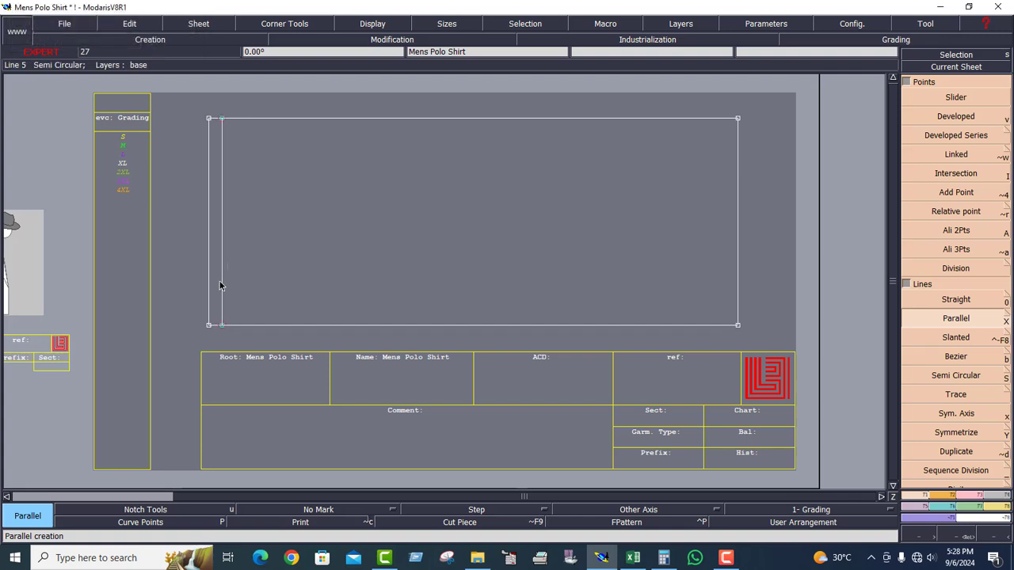
{"action": "left_click", "coordinate": [223, 241]}
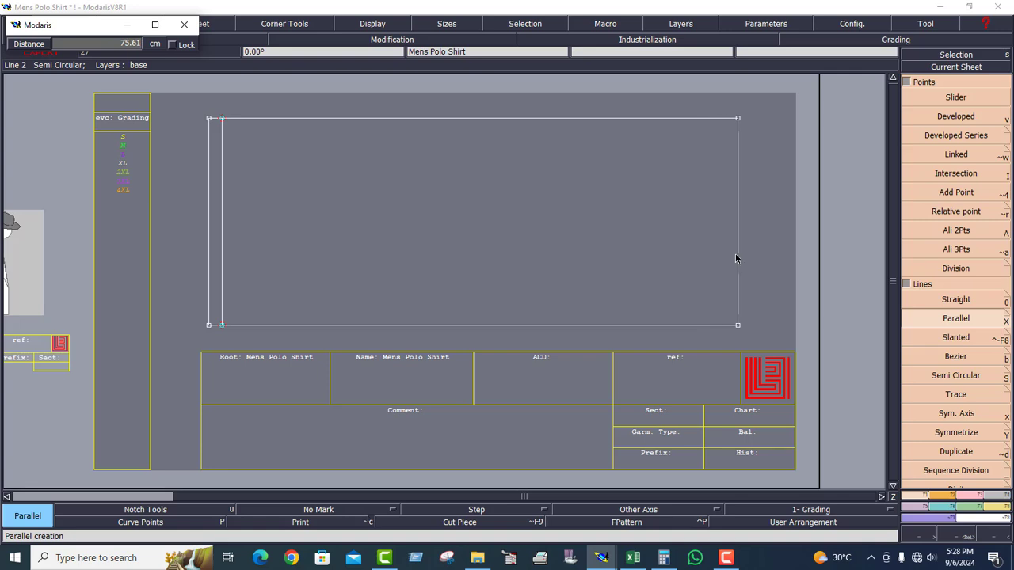
{"action": "left_click", "coordinate": [565, 237]}
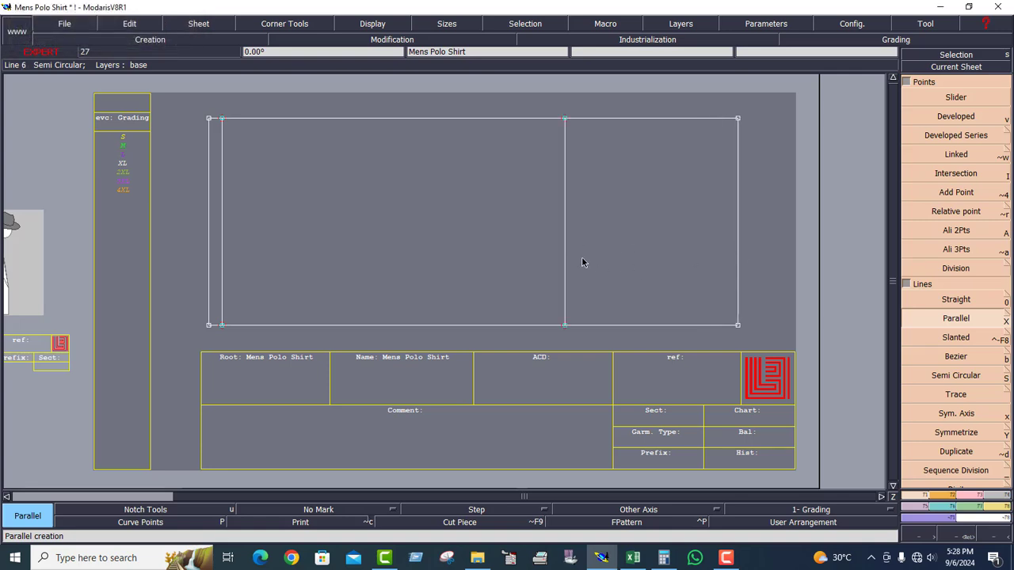
{"action": "key", "text": "ctrl+z"}
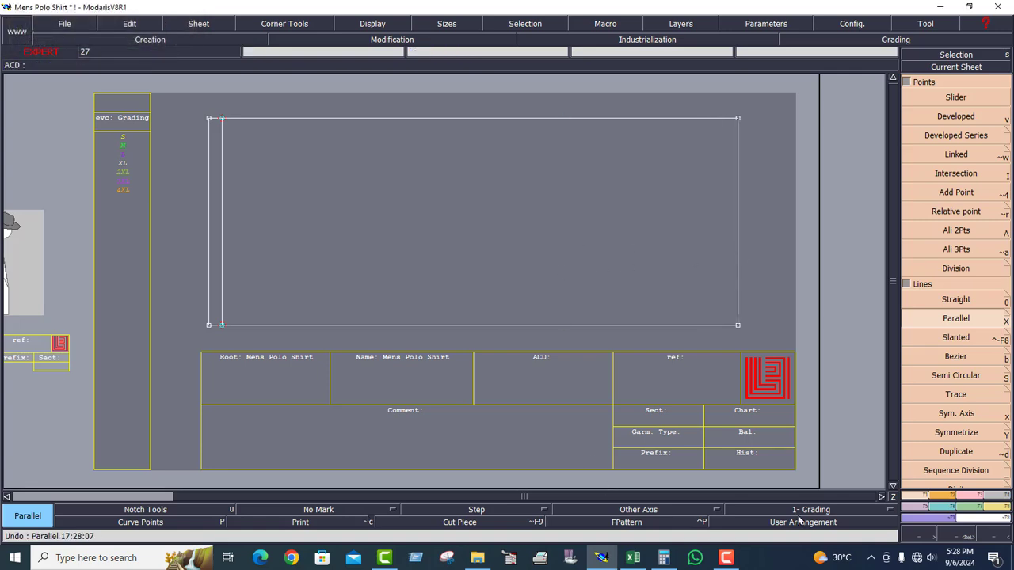
Measure the length along the bottom edge from the rectangle's lower-right corner to the inner parallel line with a dynamic length measure.
{"action": "left_click", "coordinate": [997, 507]}
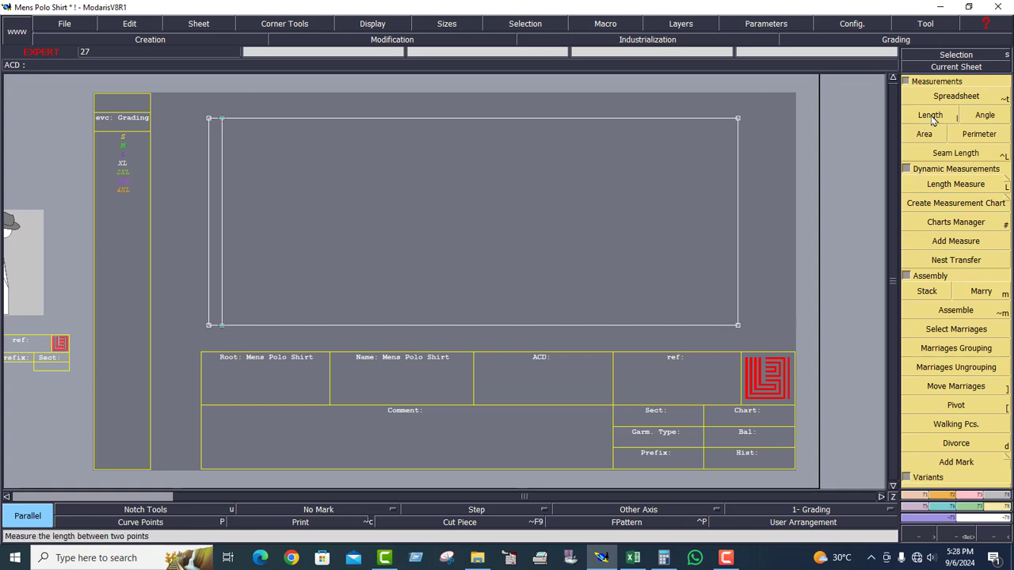
{"action": "left_click", "coordinate": [951, 187]}
{"action": "left_click", "coordinate": [737, 326]}
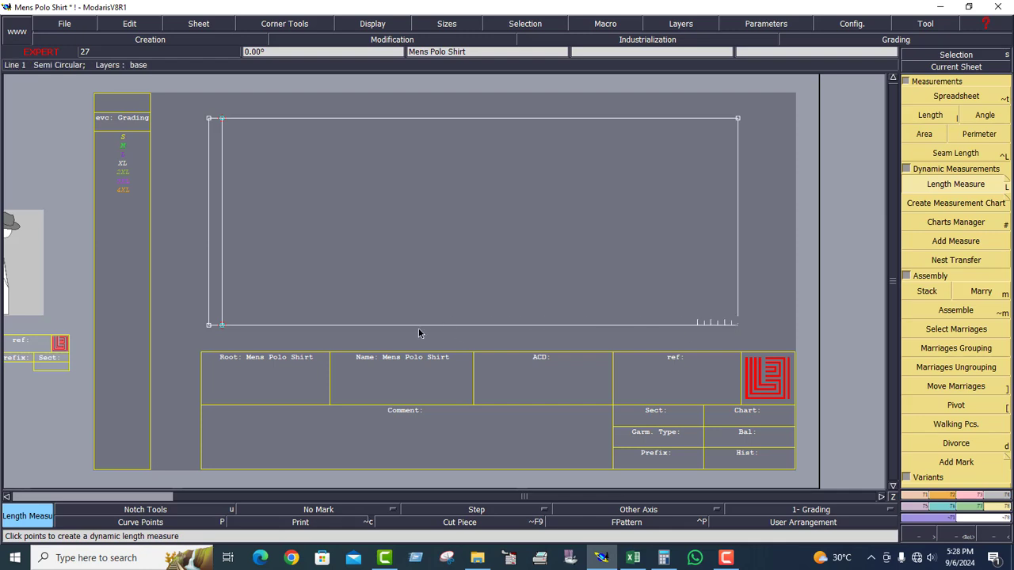
{"action": "left_click", "coordinate": [222, 325]}
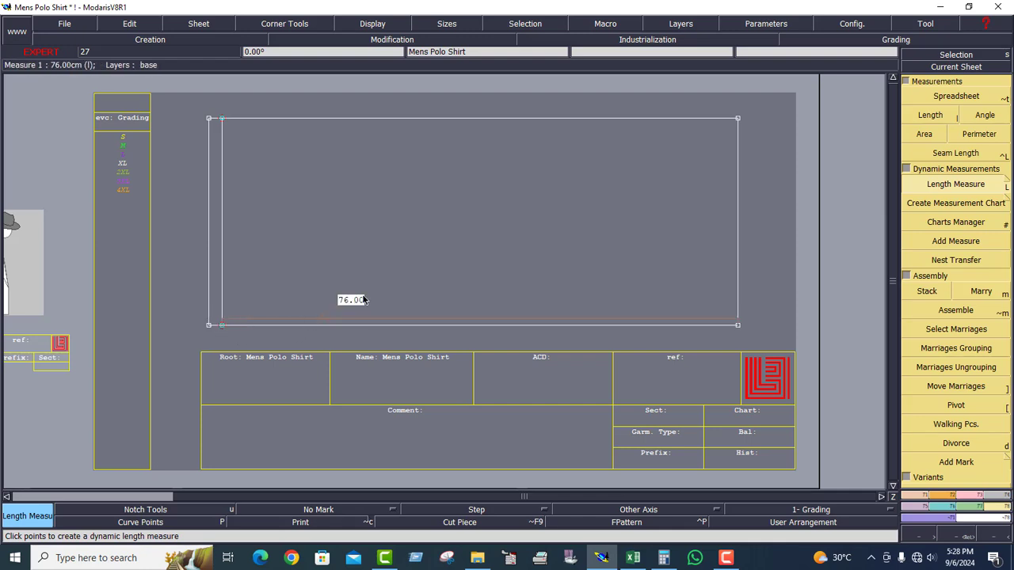
Measure the gap between the rectangle's lower-left corner and the parallel line with another dynamic length measure.
{"action": "left_click", "coordinate": [966, 535]}
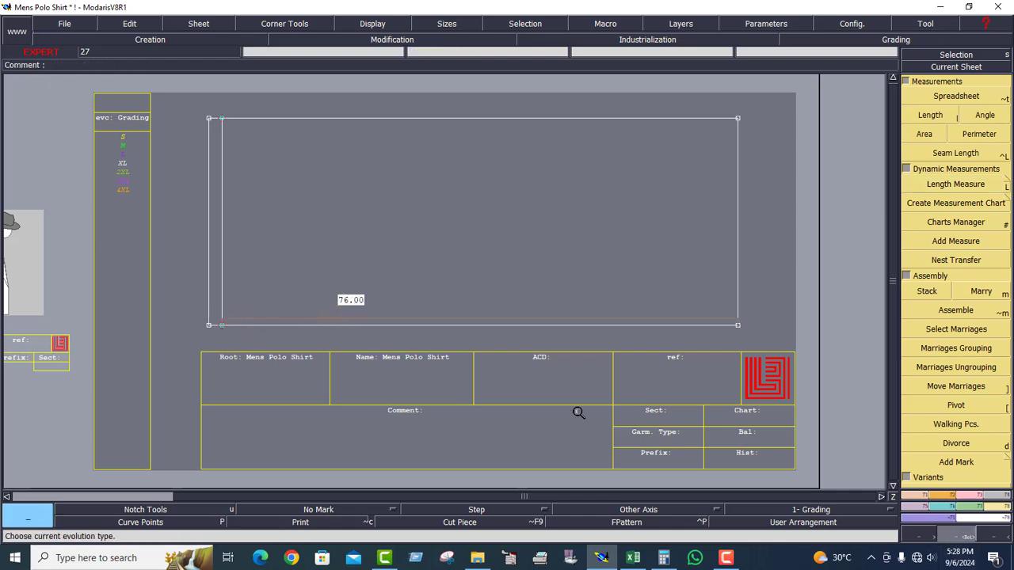
{"action": "left_click_drag", "start_coordinate": [171, 278], "coordinate": [275, 353]}
{"action": "left_click_drag", "start_coordinate": [198, 184], "coordinate": [518, 360]}
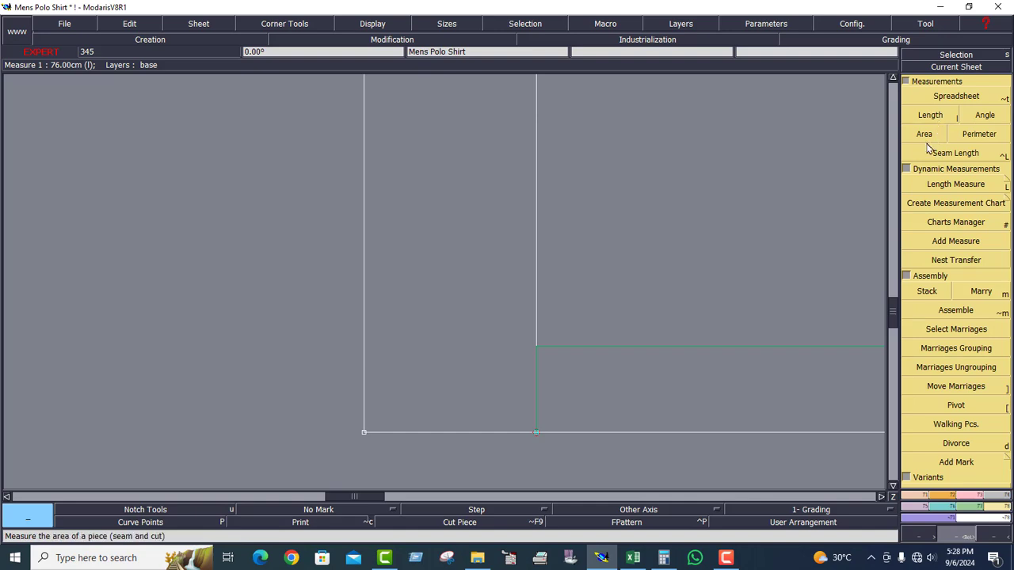
{"action": "left_click", "coordinate": [942, 188]}
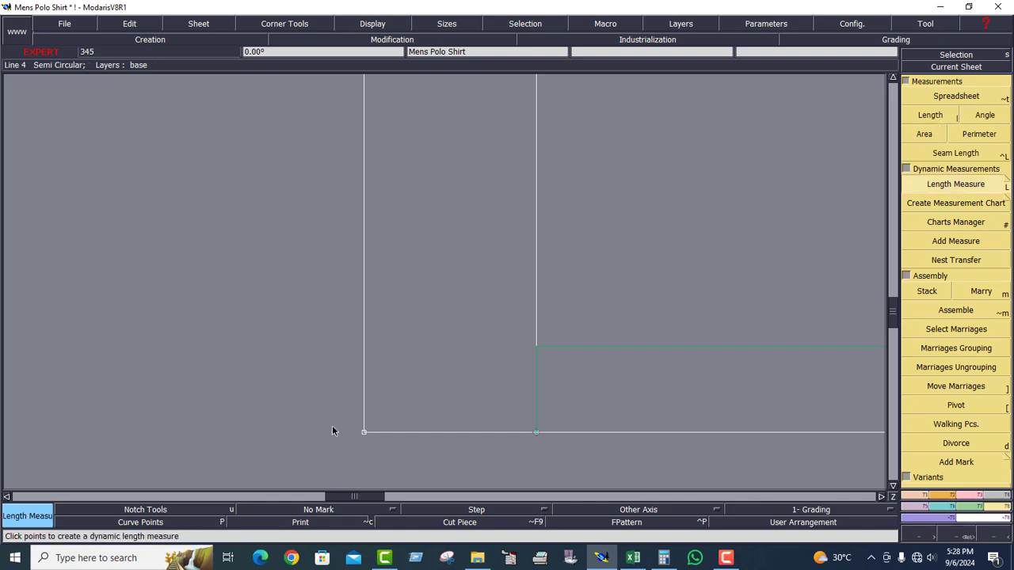
{"action": "left_click", "coordinate": [365, 431]}
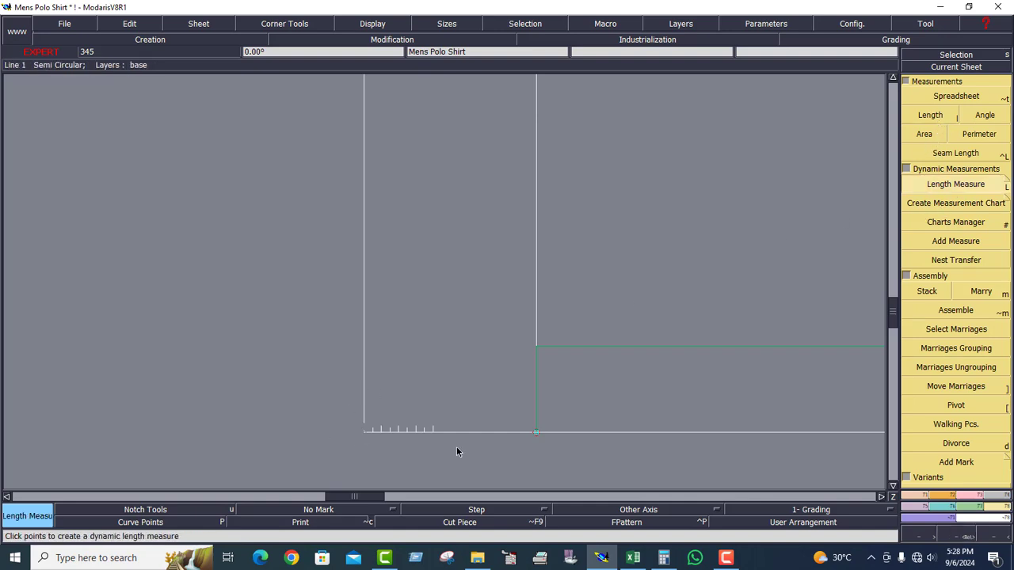
{"action": "left_click", "coordinate": [536, 431]}
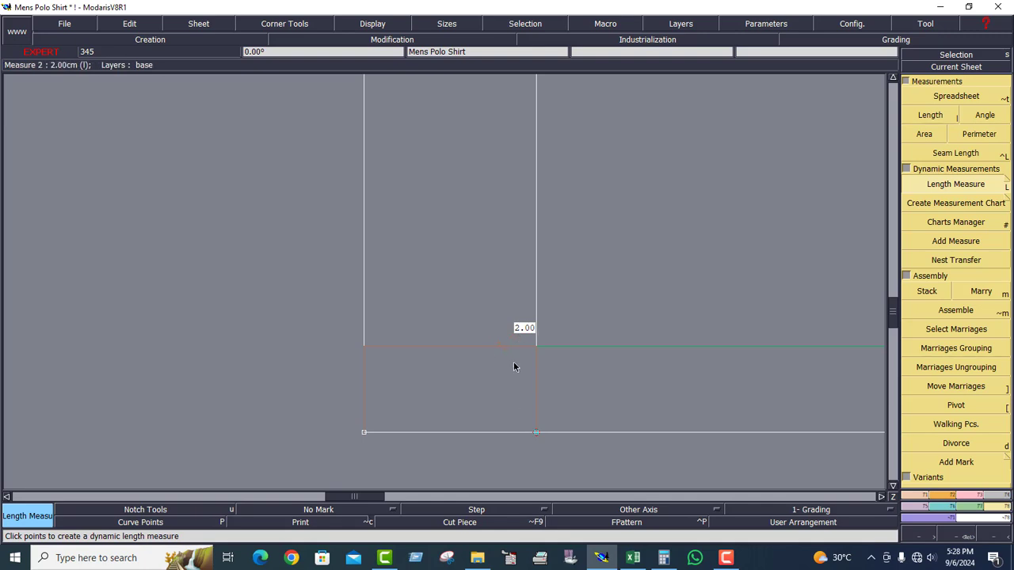
{"action": "left_click", "coordinate": [938, 68]}
{"action": "left_click", "coordinate": [599, 265]}
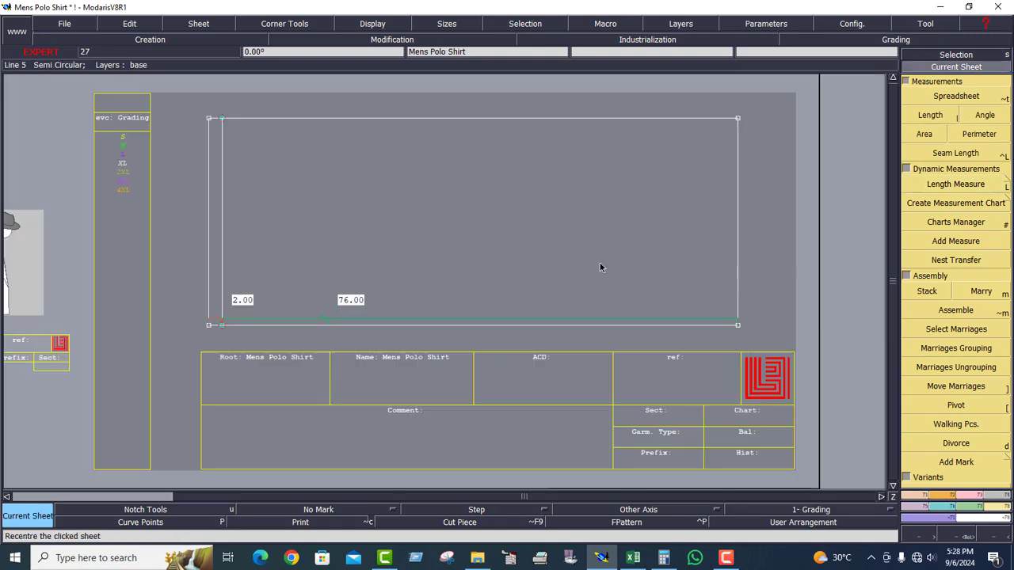
Examine both length measures near the rectangle's lower-left corner up close and return to the full sheet.
{"action": "left_click", "coordinate": [956, 540]}
{"action": "left_click_drag", "start_coordinate": [120, 233], "coordinate": [543, 388]}
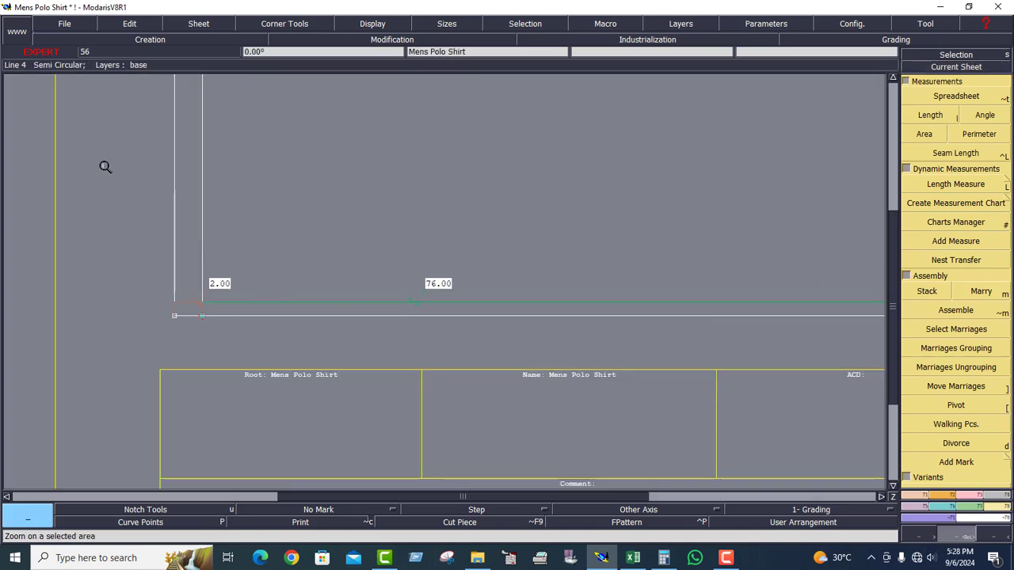
{"action": "left_click_drag", "start_coordinate": [106, 166], "coordinate": [577, 355]}
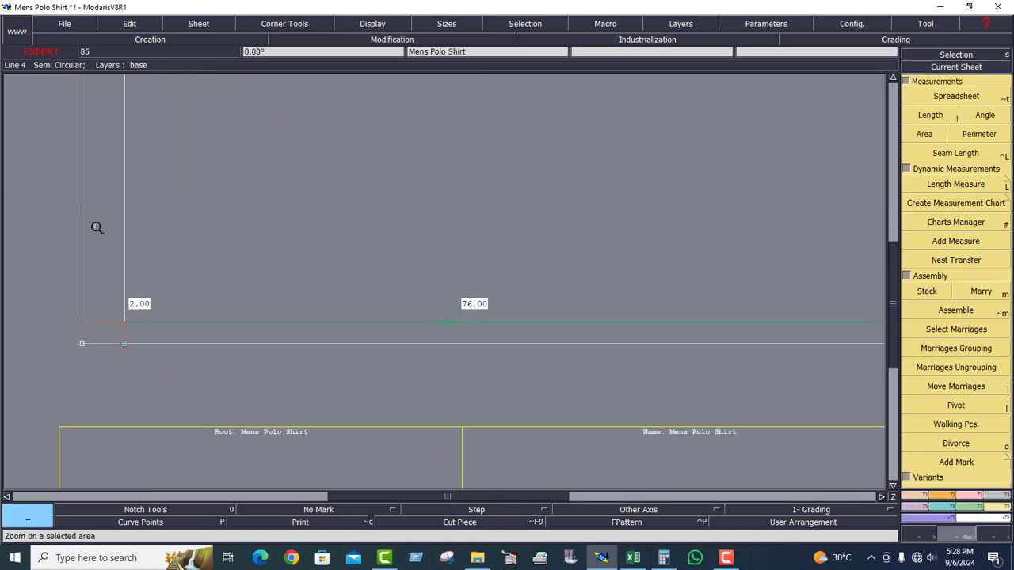
{"action": "left_click_drag", "start_coordinate": [97, 228], "coordinate": [638, 422]}
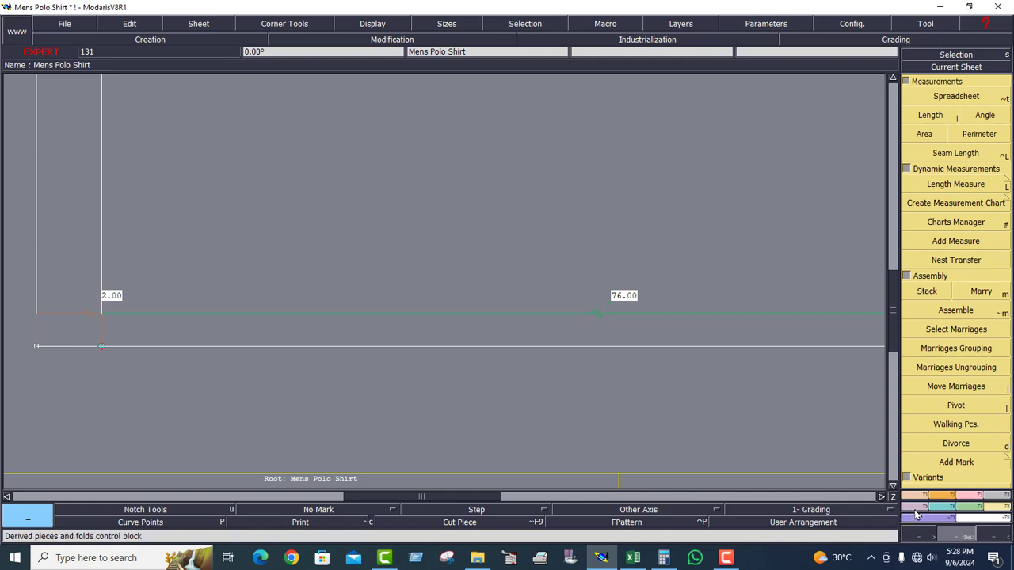
{"action": "left_click", "coordinate": [915, 68]}
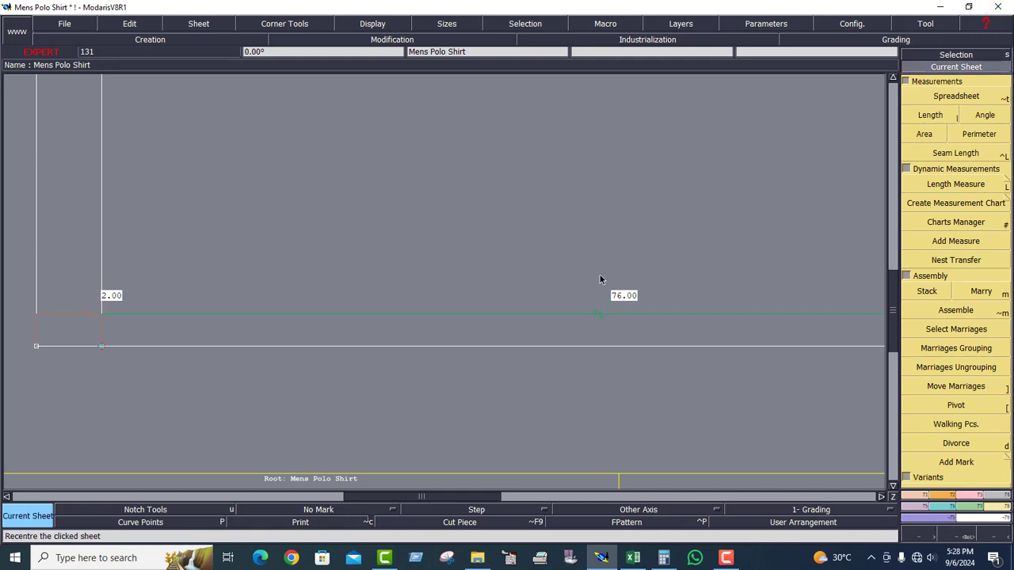
{"action": "left_click", "coordinate": [599, 279]}
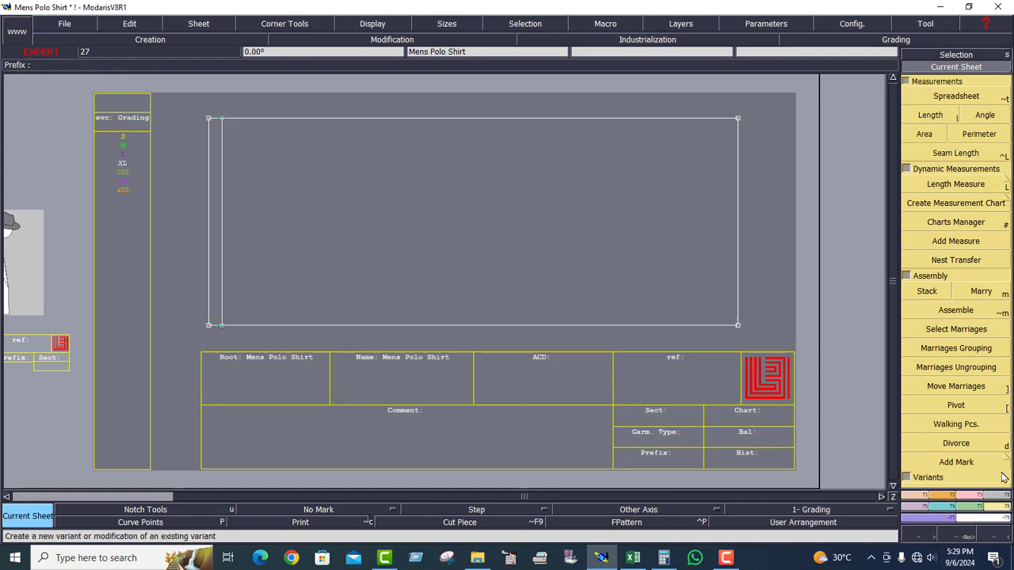
{"action": "left_click", "coordinate": [940, 535]}
{"action": "left_click_drag", "start_coordinate": [675, 358], "coordinate": [804, 367]}
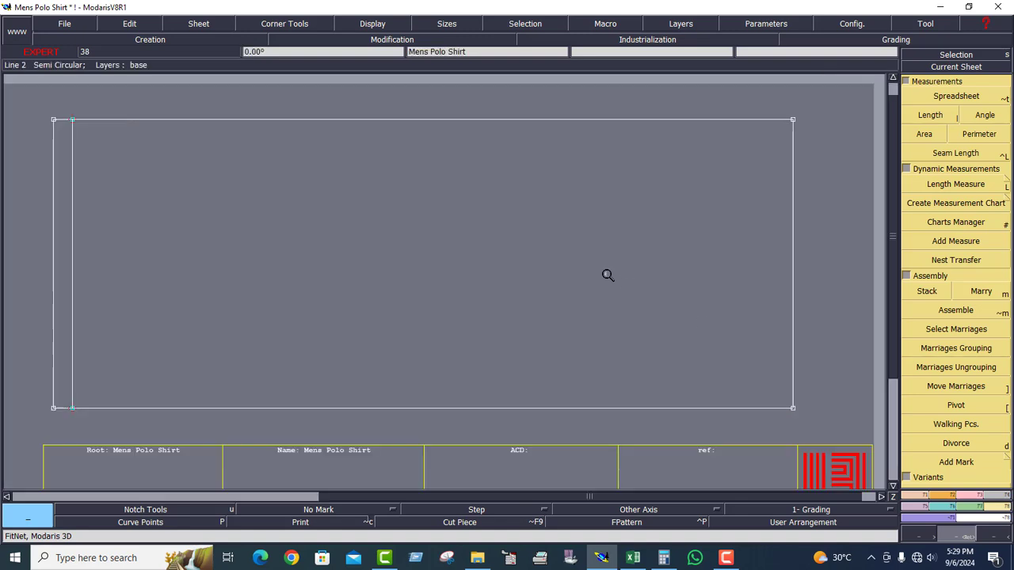
{"action": "left_click", "coordinate": [971, 66]}
{"action": "key", "text": "Home"}
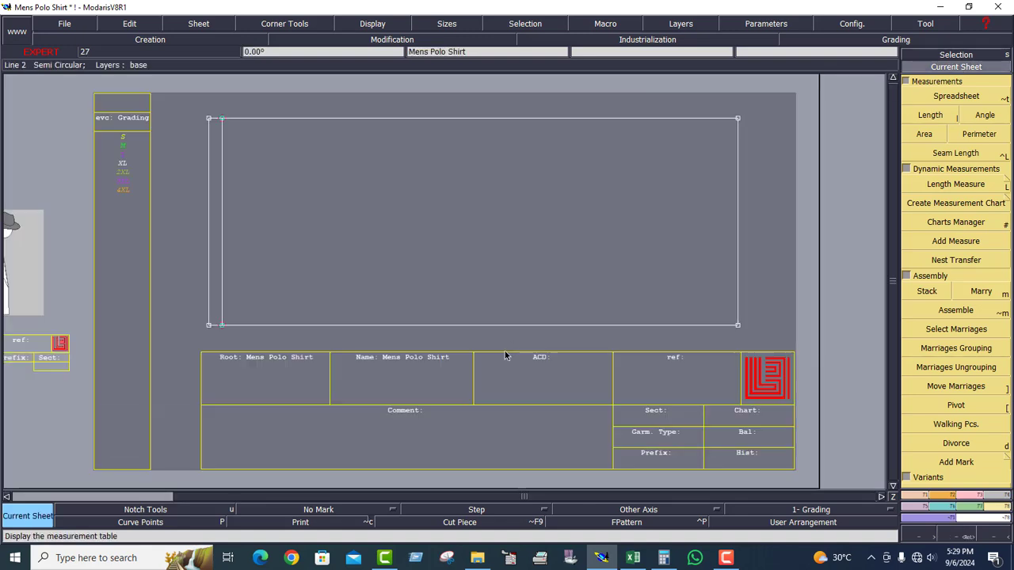
Switch to the Excel chart and fill the neck opening row green from its code through size L.
{"action": "left_click", "coordinate": [638, 562]}
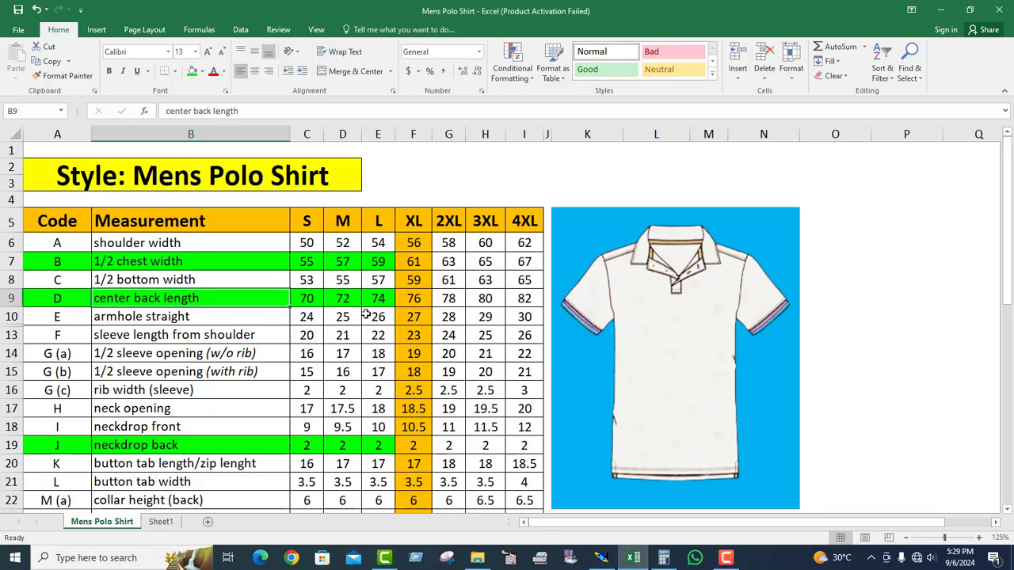
{"action": "scroll", "coordinate": [347, 340], "scroll_direction": "down", "scroll_amount": 3}
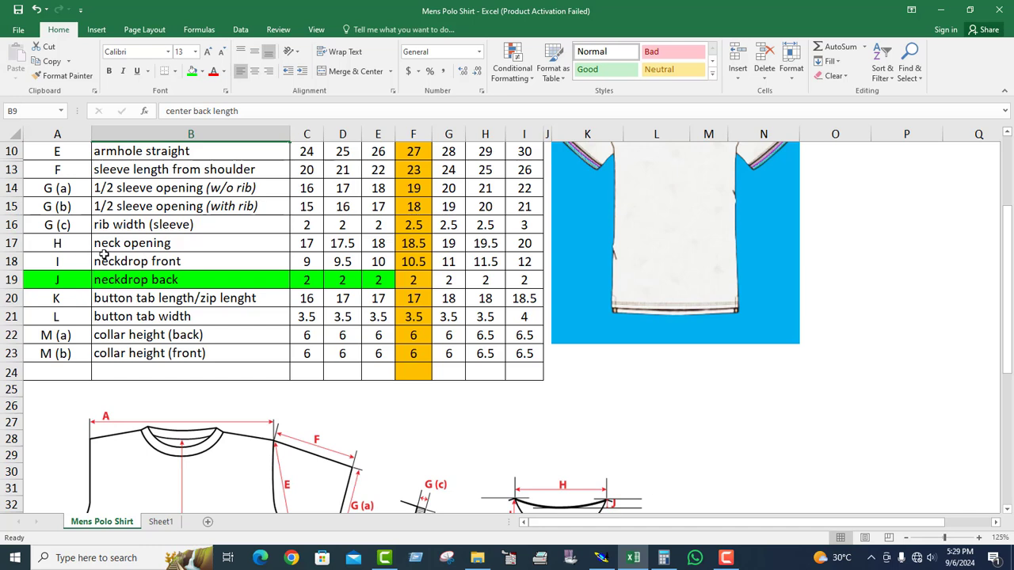
{"action": "left_click_drag", "start_coordinate": [59, 245], "coordinate": [372, 244]}
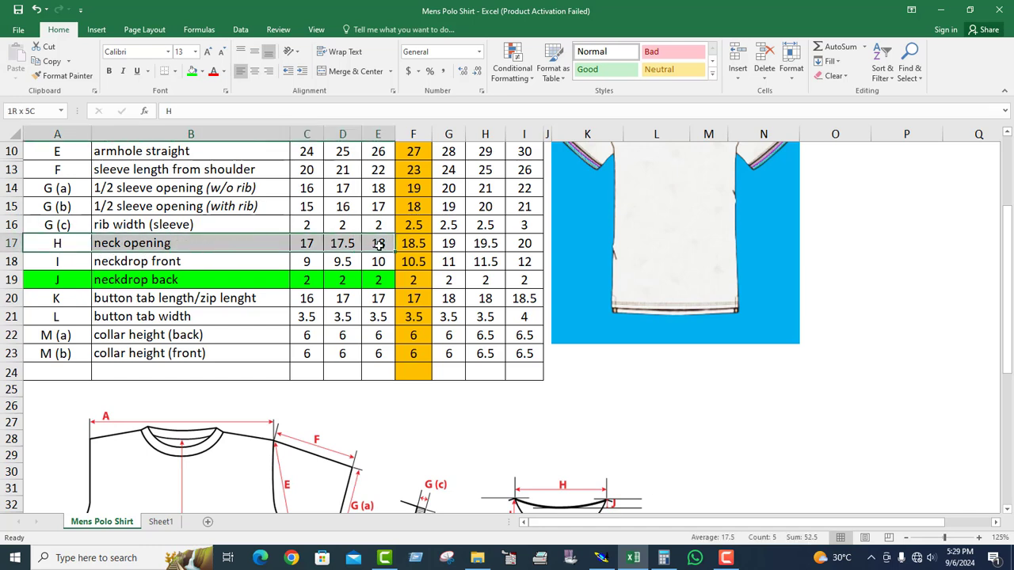
{"action": "left_click", "coordinate": [192, 71]}
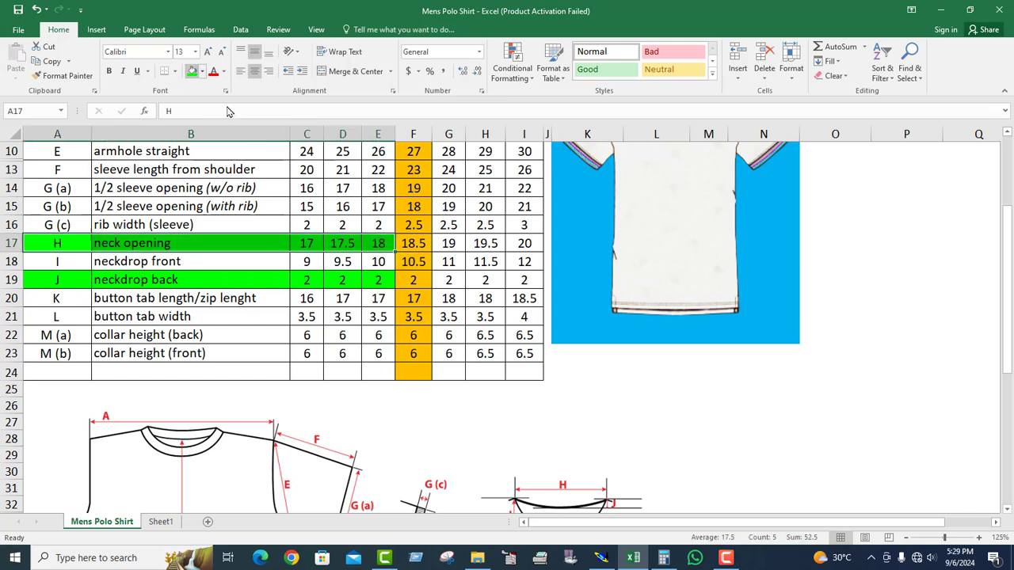
{"action": "left_click", "coordinate": [428, 243]}
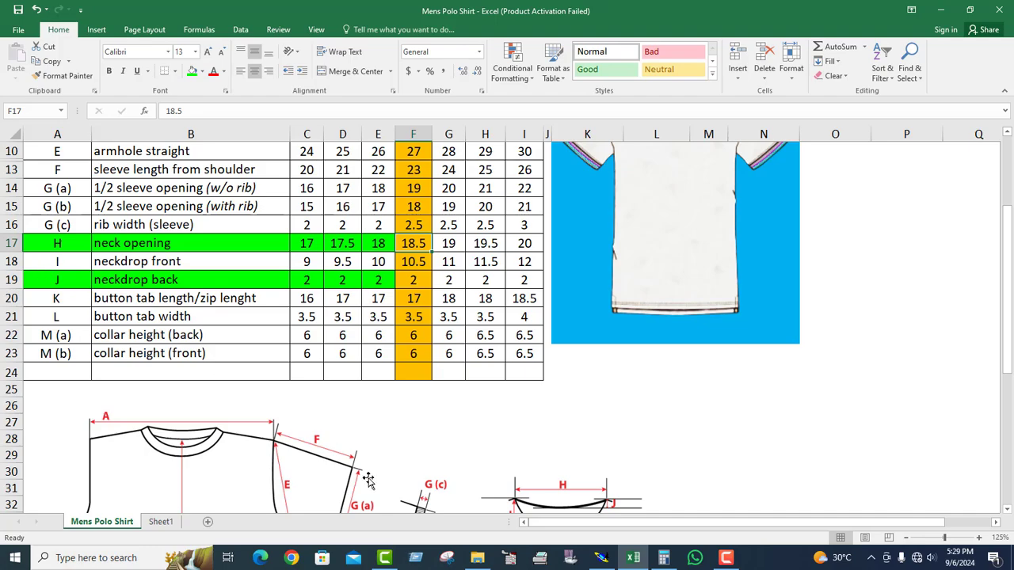
Return to Modaris, start the Parallel tool, and halve the XL neck opening of 18.5 in the Calculator.
{"action": "left_click", "coordinate": [614, 563]}
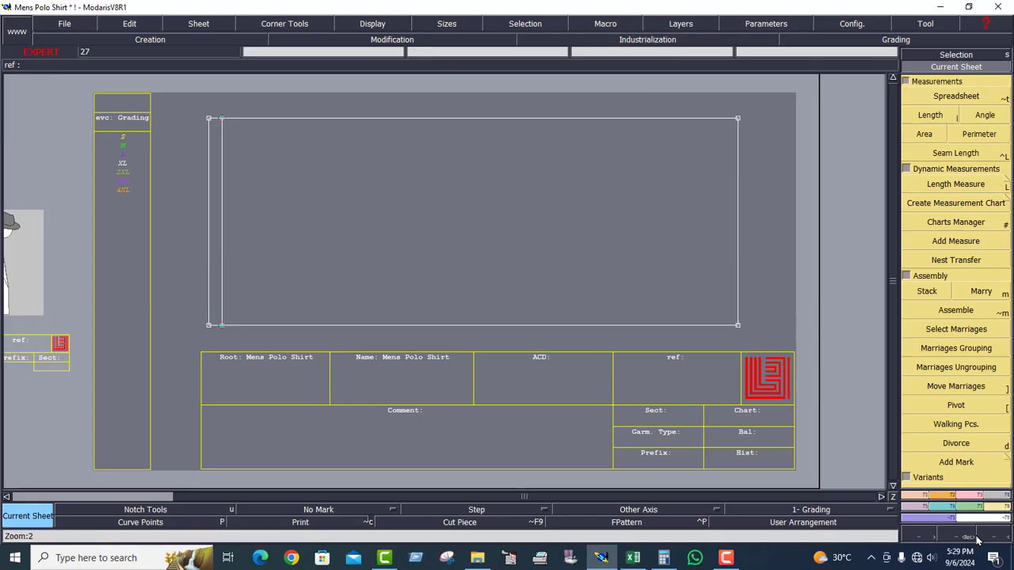
{"action": "left_click", "coordinate": [916, 495]}
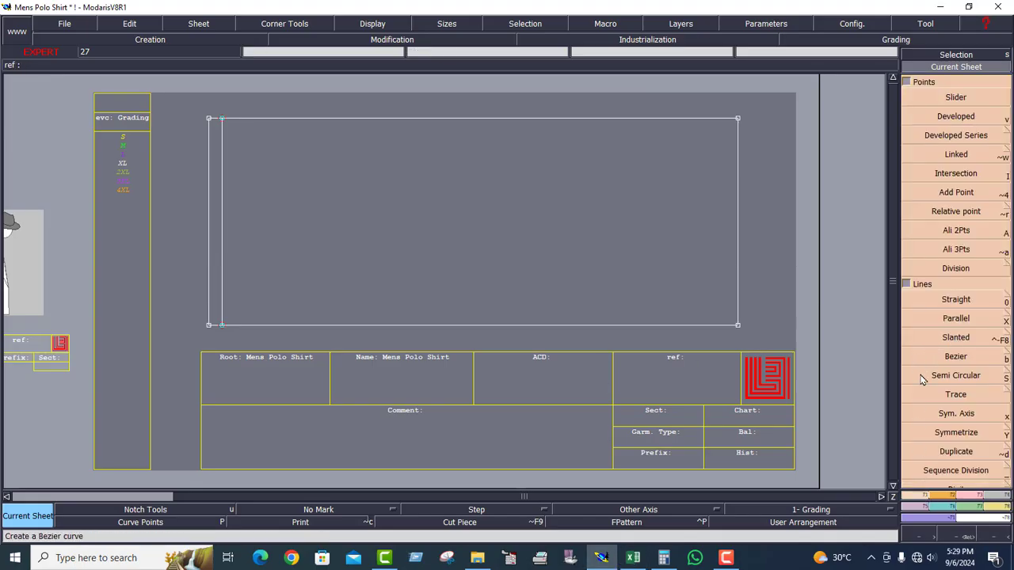
{"action": "left_click", "coordinate": [956, 318]}
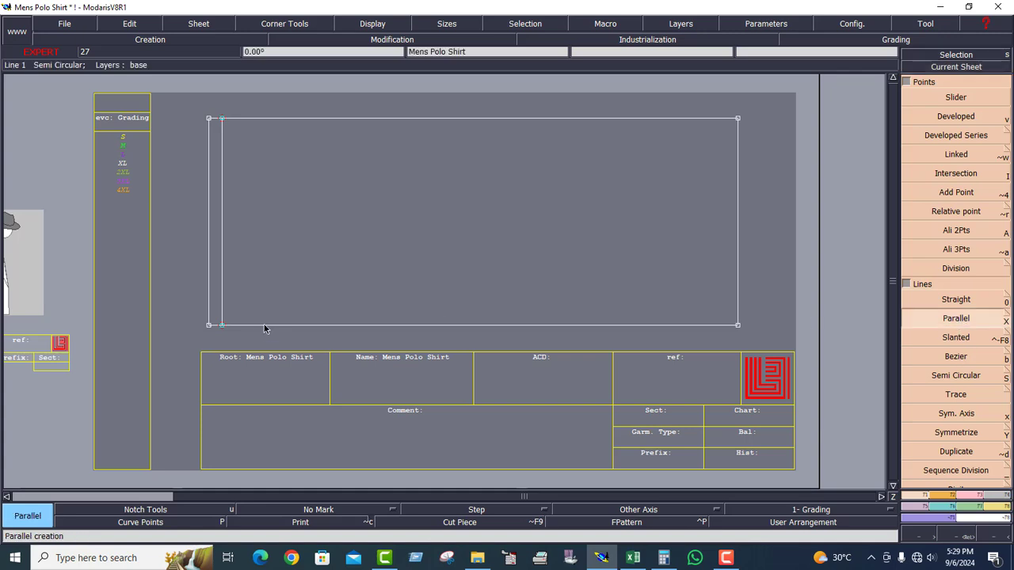
{"action": "left_click", "coordinate": [664, 558]}
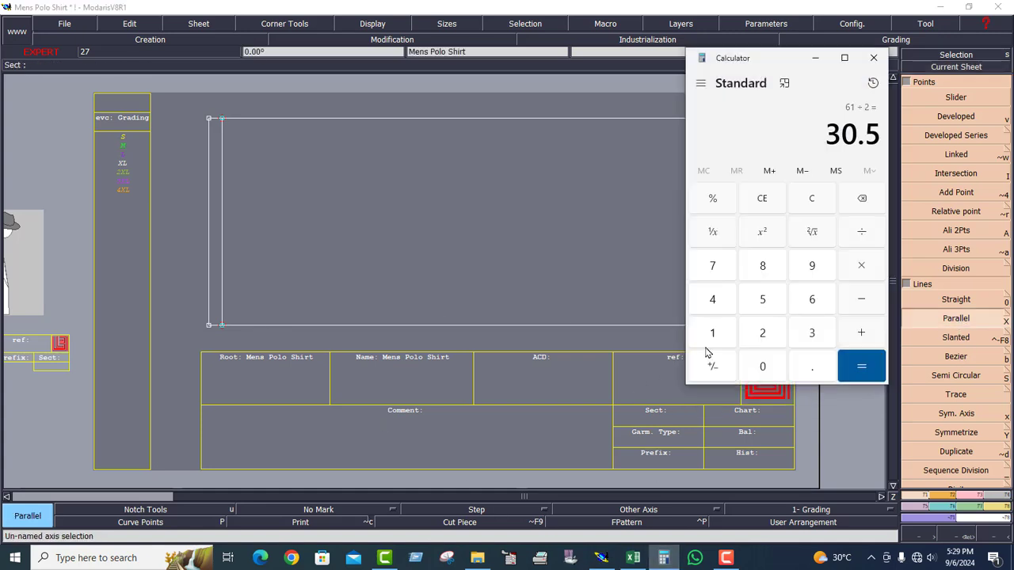
{"action": "left_click", "coordinate": [809, 198]}
{"action": "left_click", "coordinate": [714, 335]}
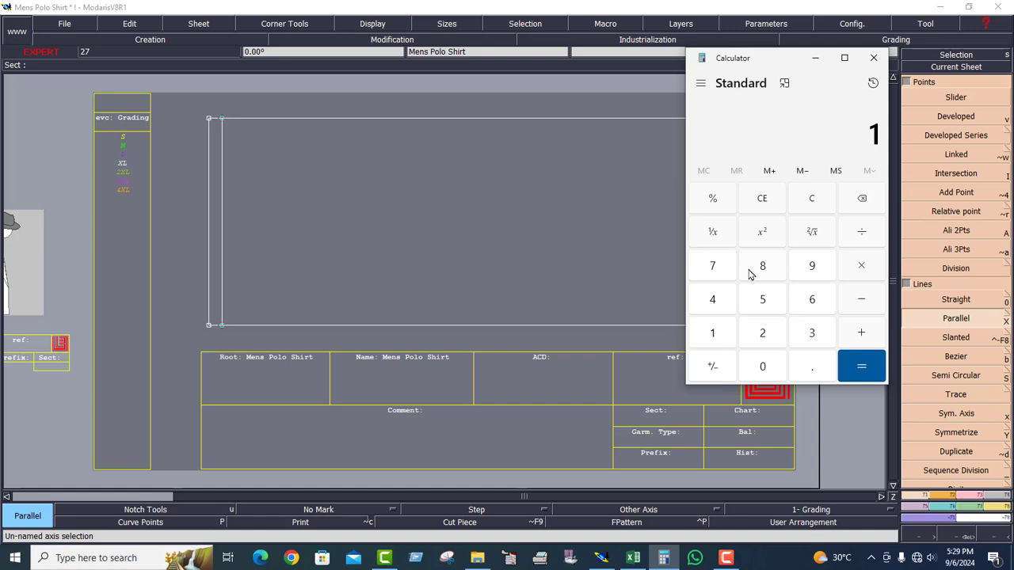
{"action": "left_click", "coordinate": [762, 265]}
{"action": "left_click", "coordinate": [806, 365]}
{"action": "left_click", "coordinate": [767, 301]}
{"action": "left_click", "coordinate": [861, 231]}
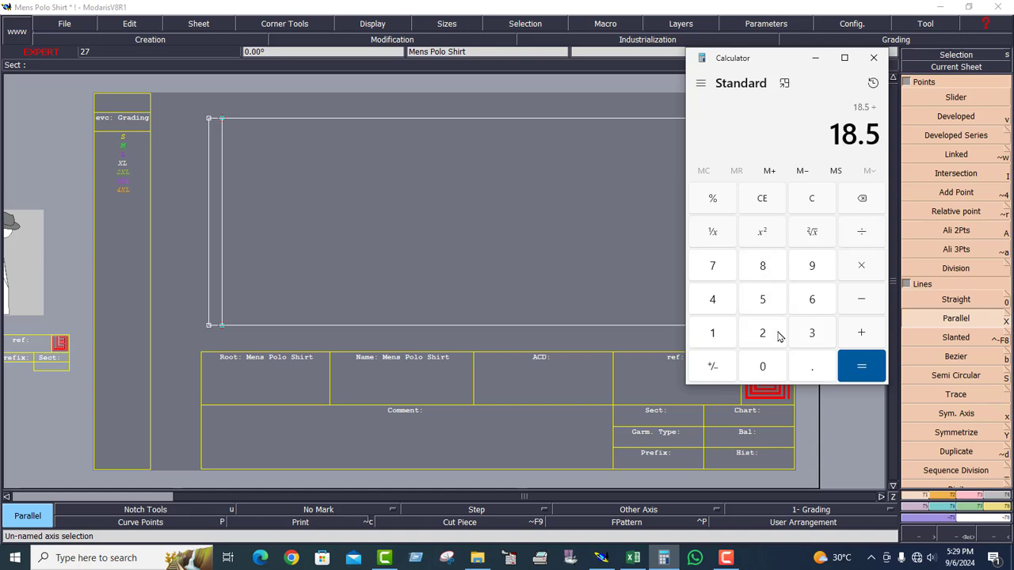
{"action": "left_click", "coordinate": [778, 336]}
{"action": "left_click", "coordinate": [869, 370]}
{"action": "left_click", "coordinate": [815, 57]}
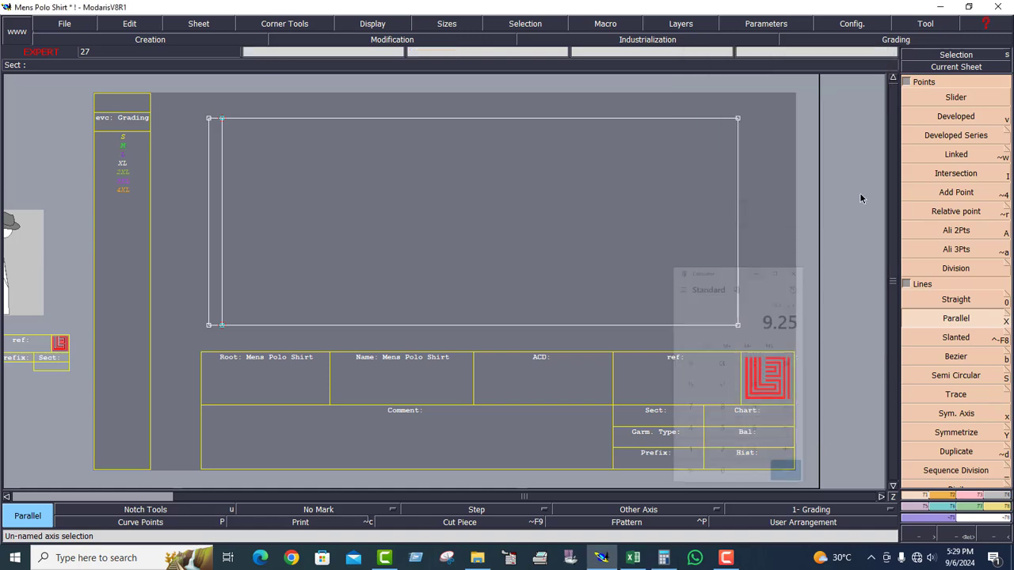
Create a parallel line 9.25 cm inside the rectangle's bottom edge.
{"action": "left_click", "coordinate": [315, 326]}
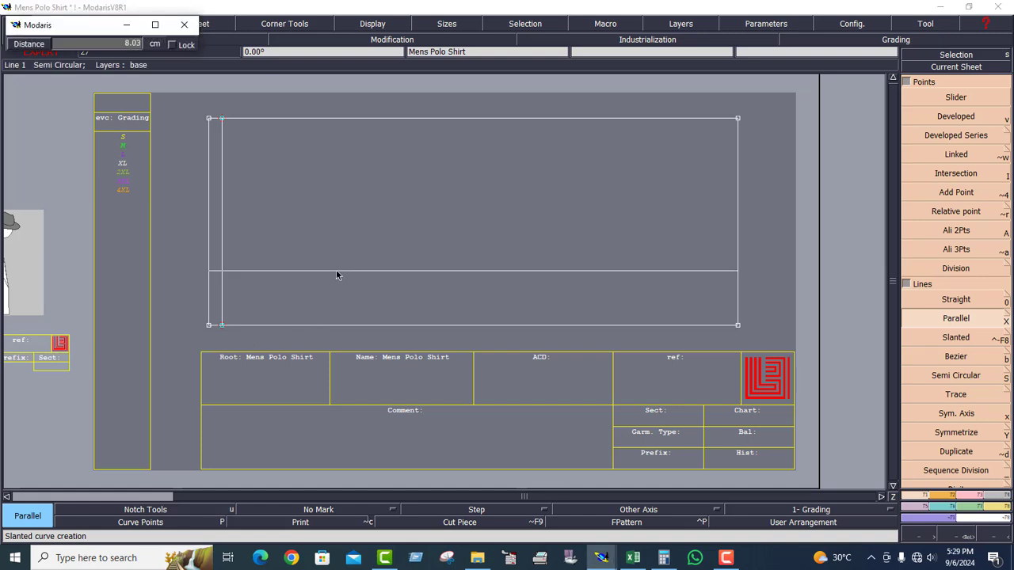
{"action": "type", "text": "9.25"}
{"action": "key", "text": "Return"}
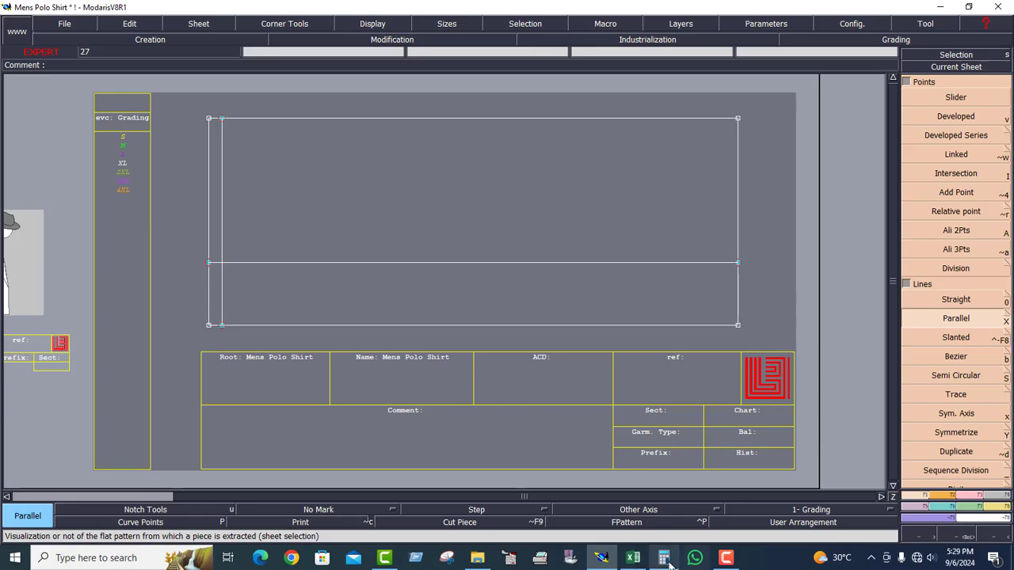
Switch to the Excel chart and fill the neckdrop front row green from its code through size L.
{"action": "left_click", "coordinate": [632, 558]}
{"action": "left_click", "coordinate": [179, 316]}
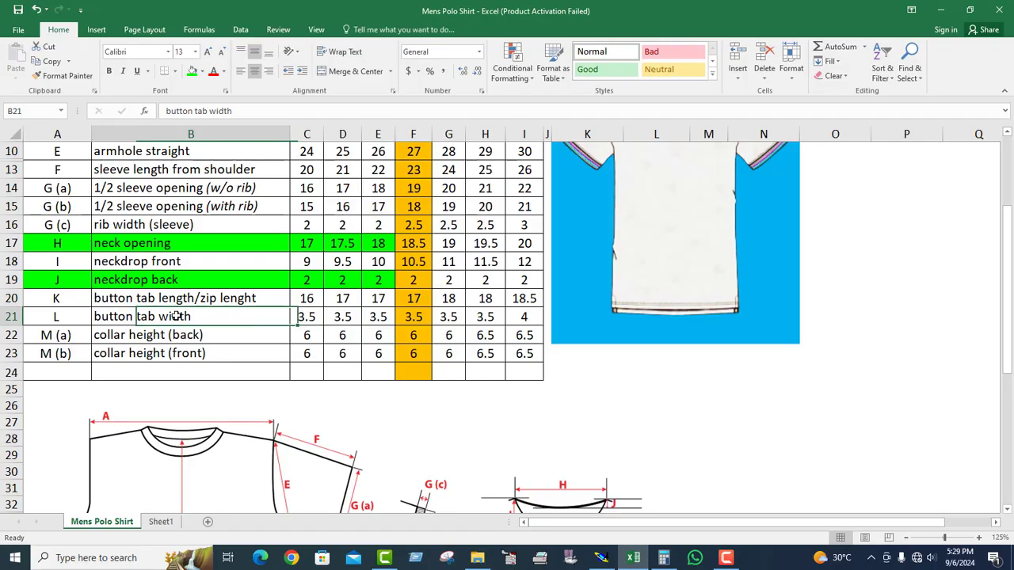
{"action": "scroll", "coordinate": [306, 414], "scroll_direction": "down", "scroll_amount": 4}
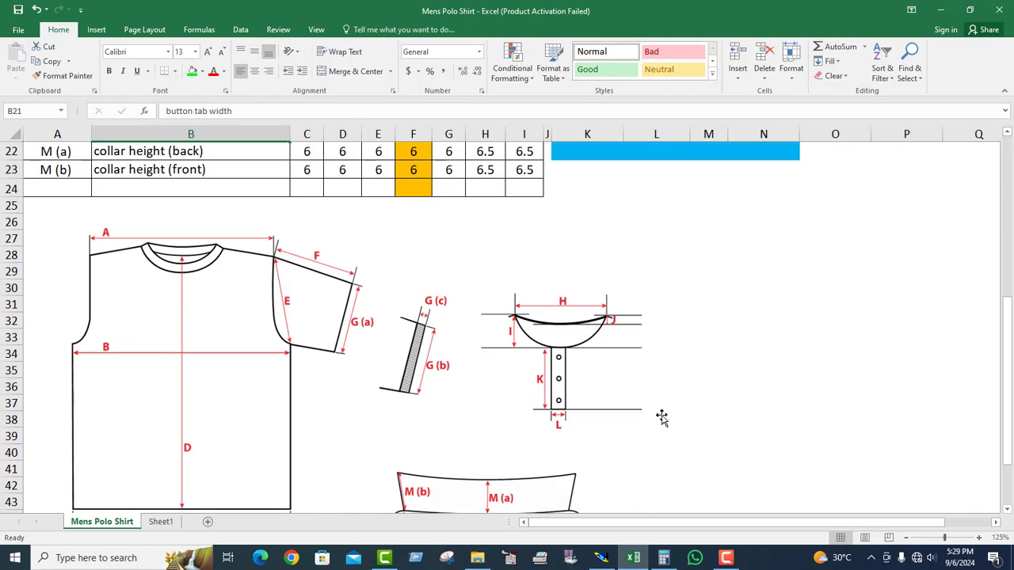
{"action": "scroll", "coordinate": [509, 398], "scroll_direction": "up", "scroll_amount": 1}
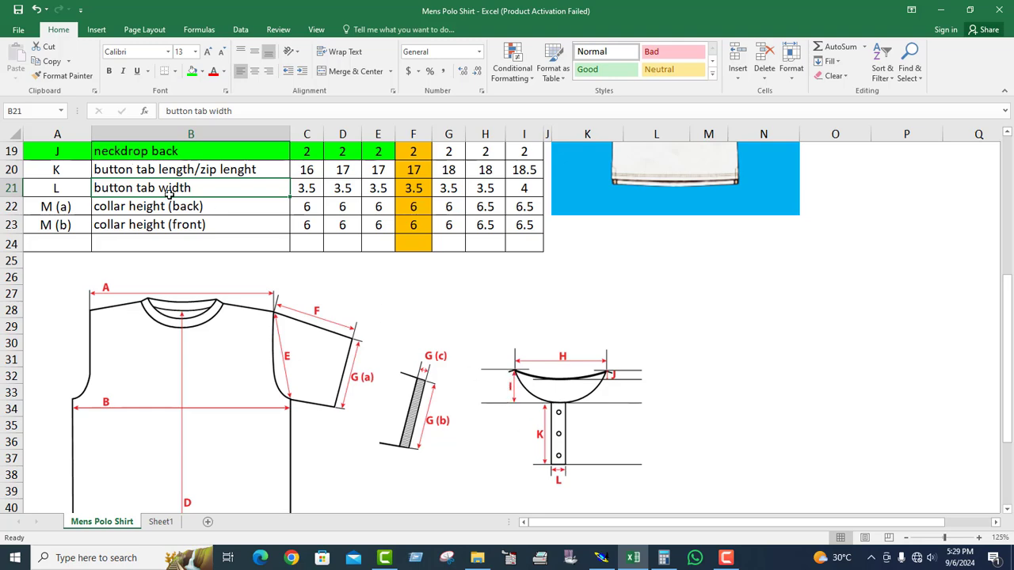
{"action": "scroll", "coordinate": [158, 261], "scroll_direction": "up", "scroll_amount": 2}
{"action": "left_click_drag", "start_coordinate": [44, 243], "coordinate": [378, 245]}
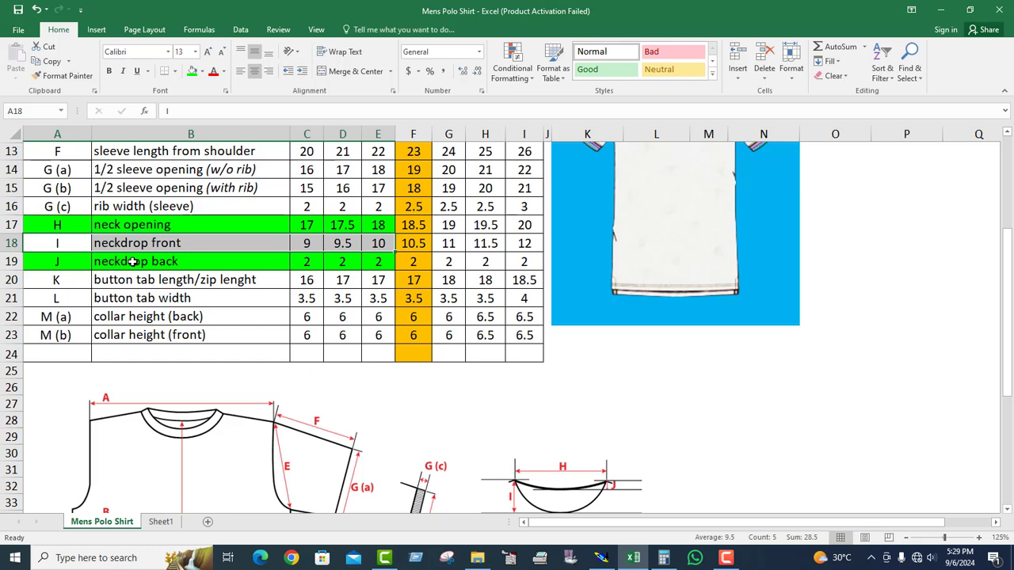
{"action": "left_click", "coordinate": [192, 71]}
{"action": "left_click_drag", "start_coordinate": [358, 262], "coordinate": [382, 262]}
{"action": "left_click", "coordinate": [415, 239]}
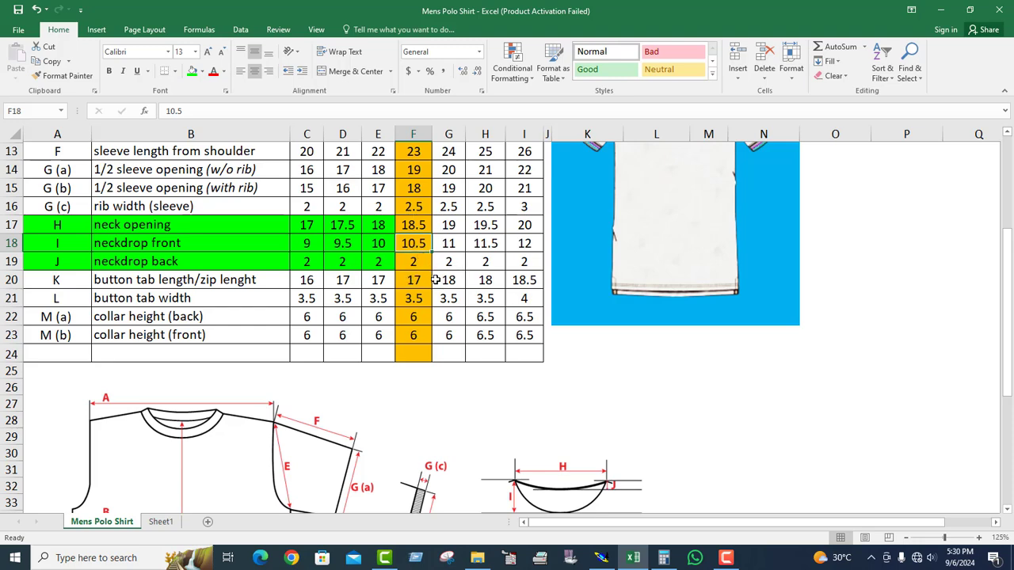
Return to Modaris and create a parallel line 10.5 cm inside the rectangle's left edge.
{"action": "left_click", "coordinate": [601, 557]}
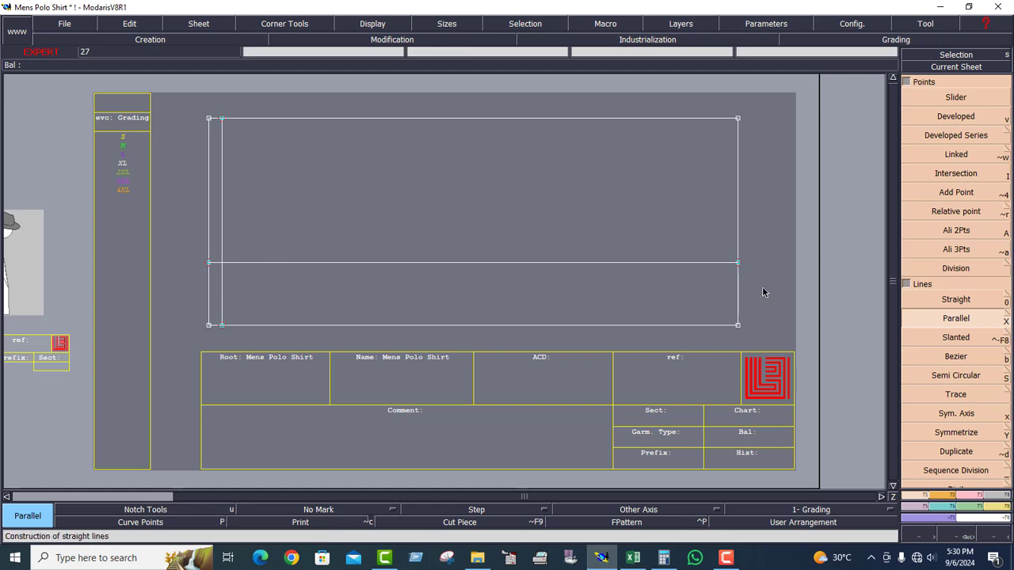
{"action": "left_click", "coordinate": [212, 246]}
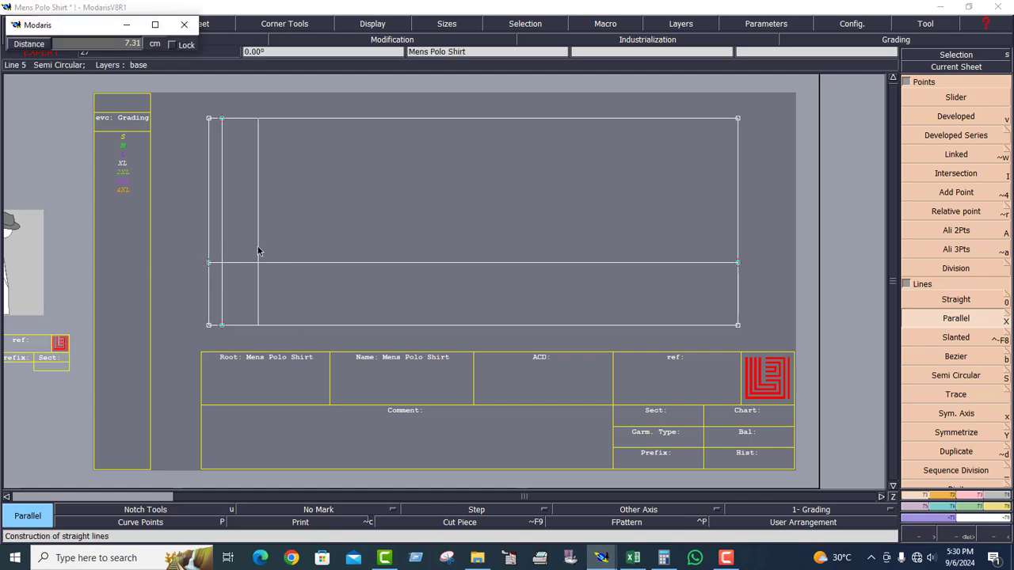
{"action": "type", "text": "10.5"}
{"action": "key", "text": "Return"}
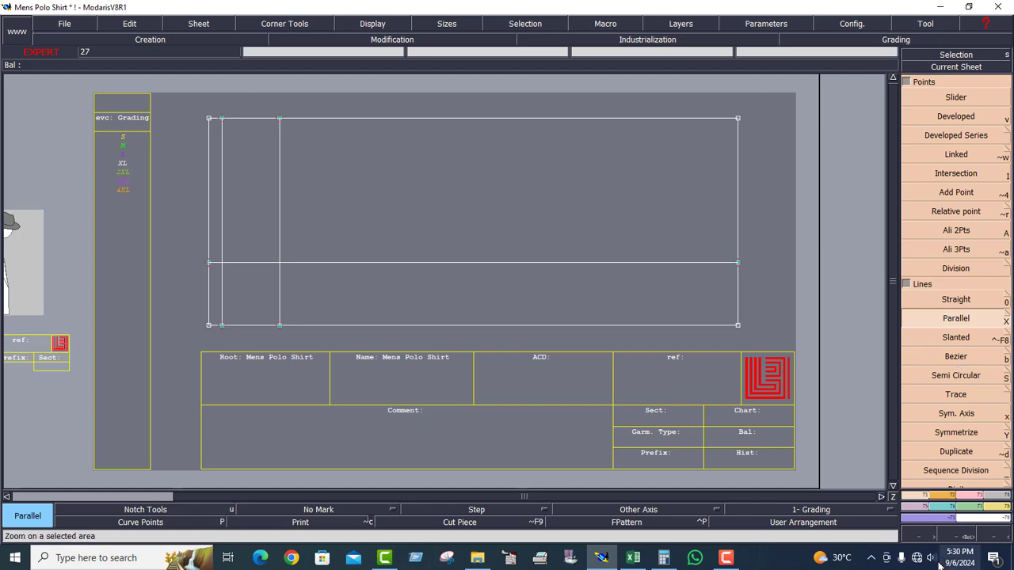
Draw the back neckline with Bezier from the 2 cm line's lower end, through a point partway up it, to the neck opening line's left end.
{"action": "left_click", "coordinate": [957, 537]}
{"action": "left_click_drag", "start_coordinate": [156, 221], "coordinate": [362, 361]}
{"action": "left_click_drag", "start_coordinate": [195, 141], "coordinate": [569, 428]}
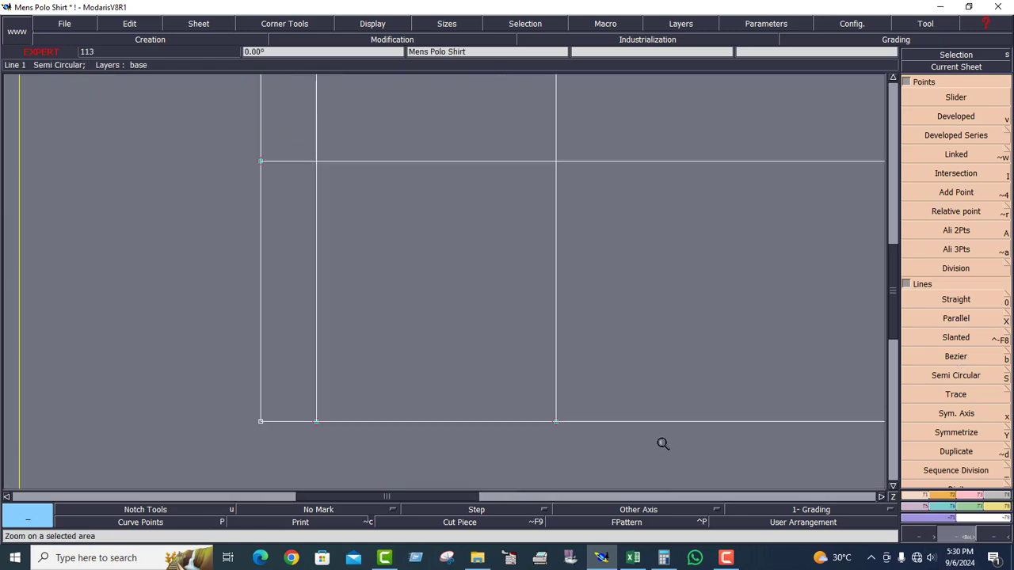
{"action": "left_click", "coordinate": [954, 358]}
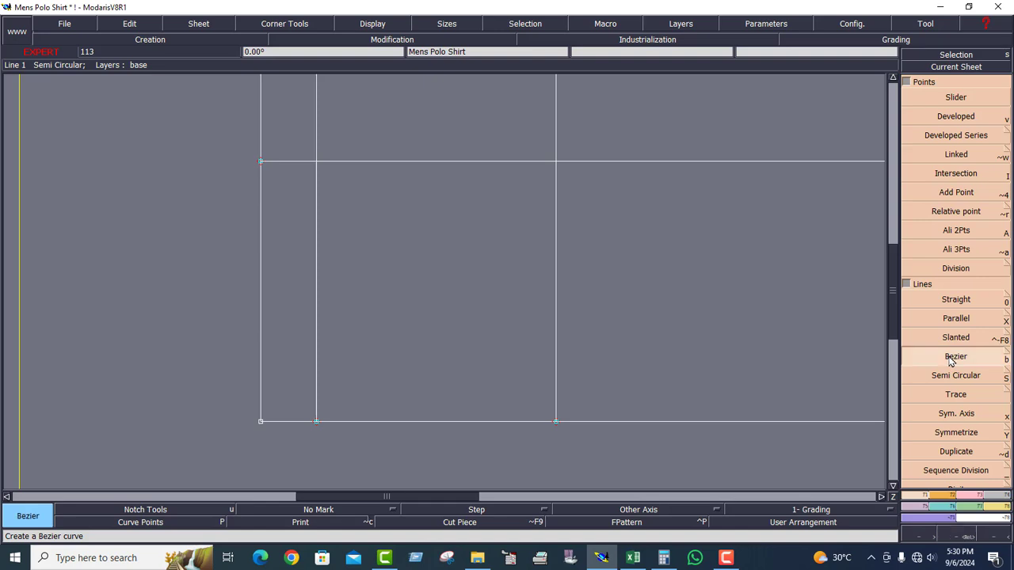
{"action": "left_click", "coordinate": [316, 422]}
{"action": "left_click", "coordinate": [316, 300]}
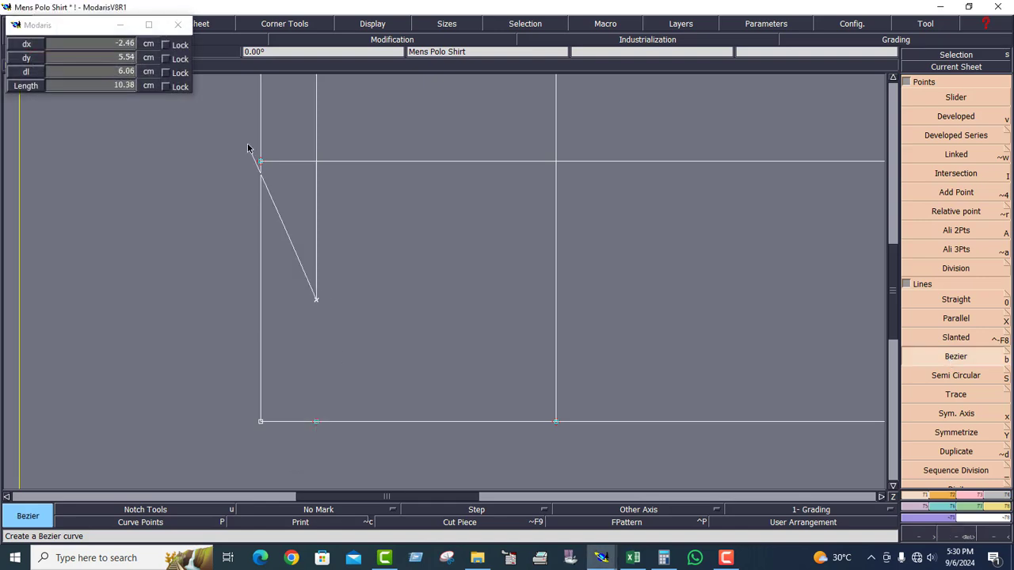
{"action": "left_click", "coordinate": [261, 162]}
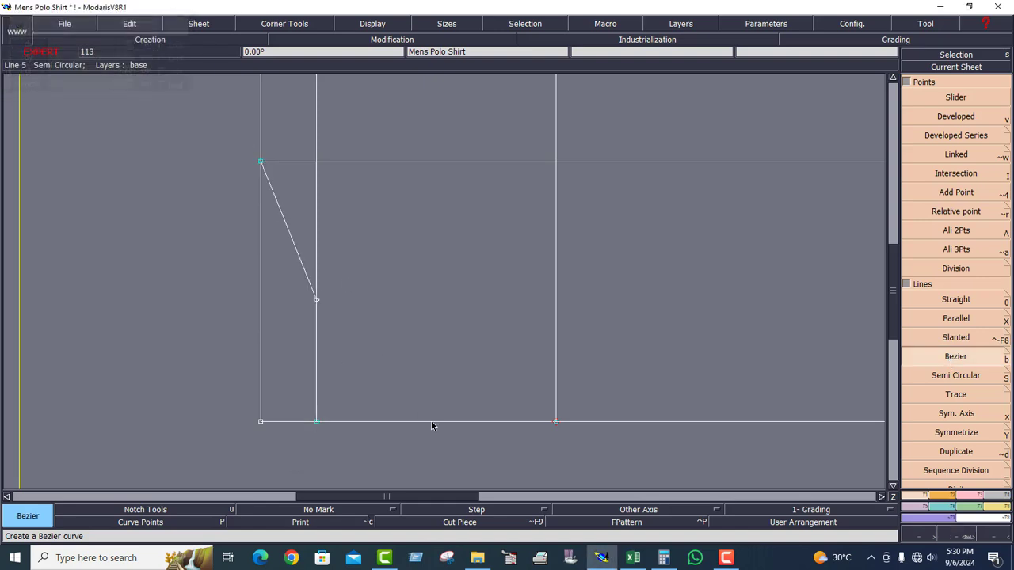
Draw a straight front neckline with Bezier from the 10.5 cm line's lower end to the neck opening line's left end, and show the full sheet.
{"action": "left_click", "coordinate": [554, 421]}
{"action": "left_click", "coordinate": [261, 163]}
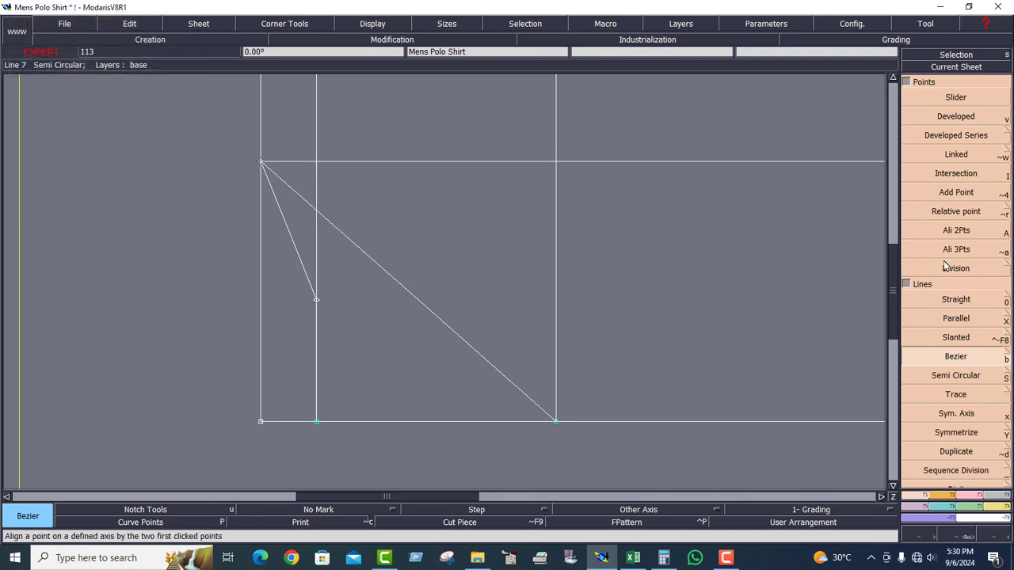
{"action": "left_click", "coordinate": [959, 66]}
{"action": "key", "text": "Home"}
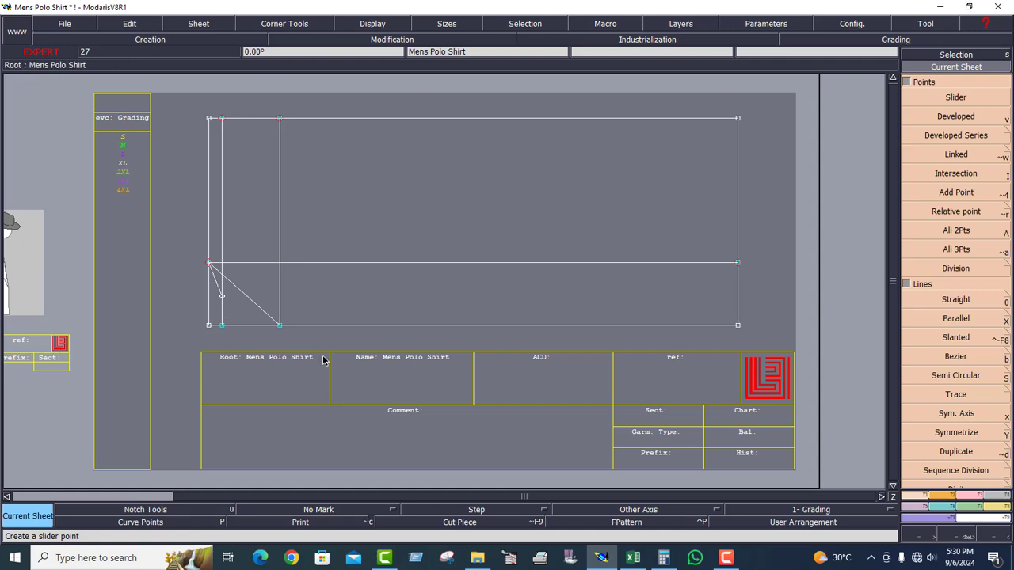
Switch to the Excel chart and fill the shoulder width row green from its code through size L.
{"action": "left_click", "coordinate": [637, 559]}
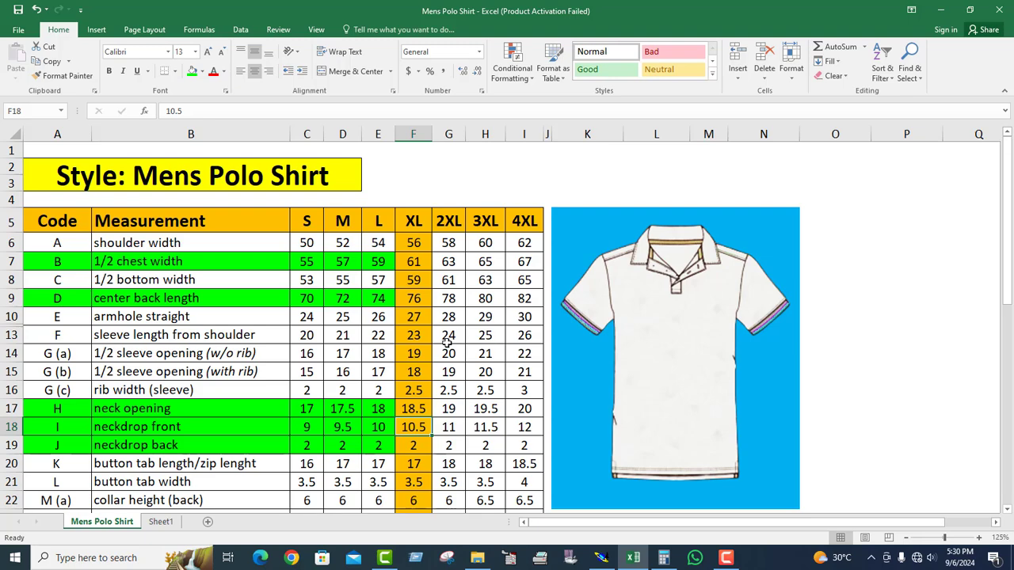
{"action": "scroll", "coordinate": [456, 341], "scroll_direction": "down", "scroll_amount": 9}
{"action": "scroll", "coordinate": [372, 329], "scroll_direction": "up", "scroll_amount": 3}
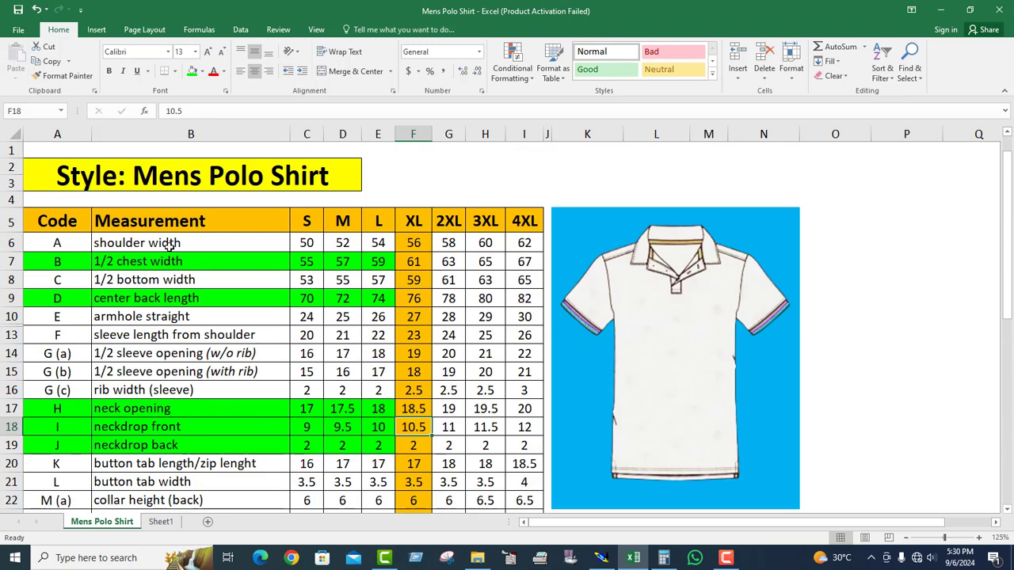
{"action": "scroll", "coordinate": [160, 313], "scroll_direction": "up", "scroll_amount": 6}
{"action": "left_click_drag", "start_coordinate": [49, 243], "coordinate": [393, 244]}
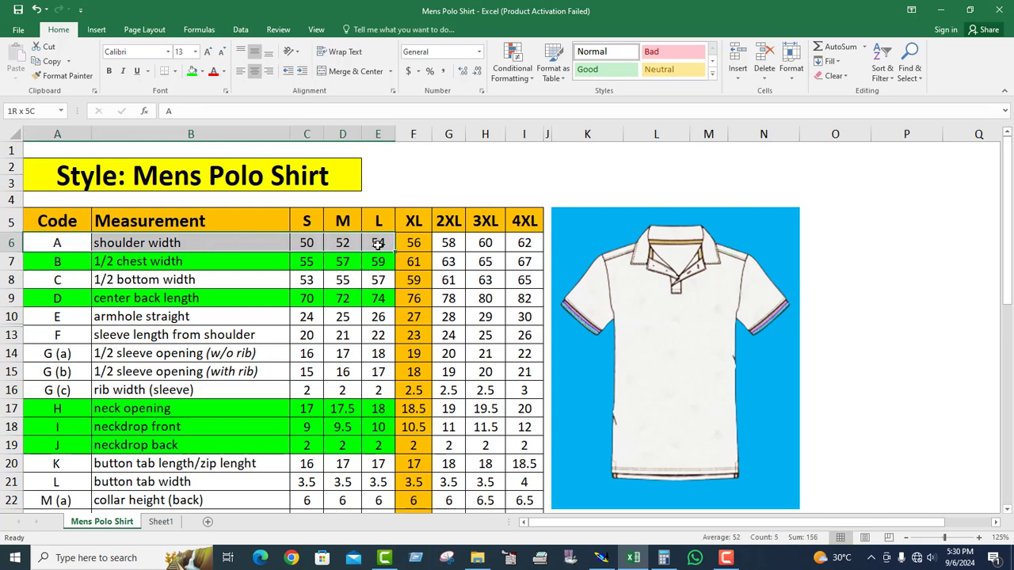
{"action": "left_click", "coordinate": [192, 71]}
{"action": "left_click", "coordinate": [429, 246]}
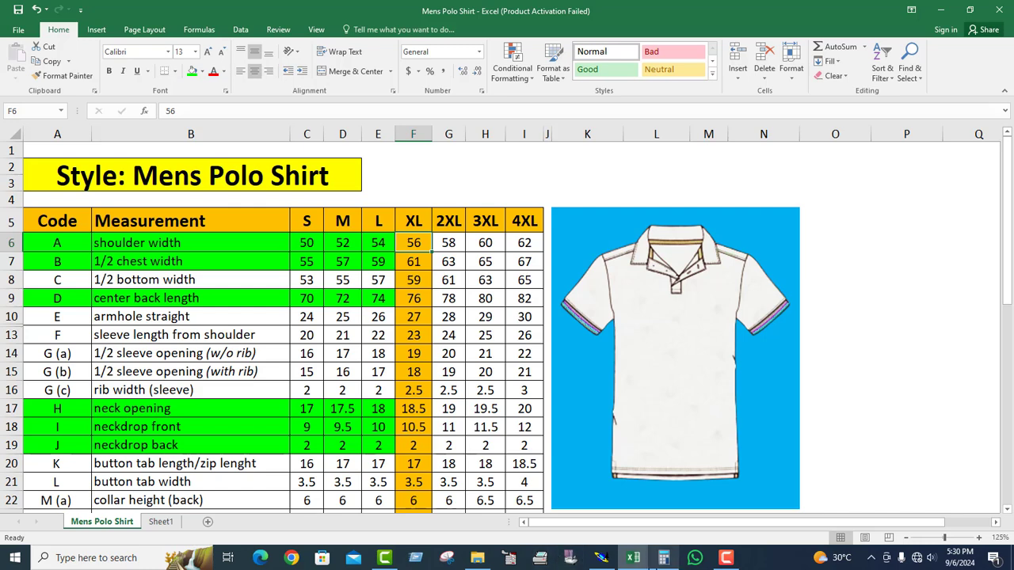
Halve the XL shoulder width of 56 in the Calculator and put the Calculator away.
{"action": "left_click", "coordinate": [664, 558]}
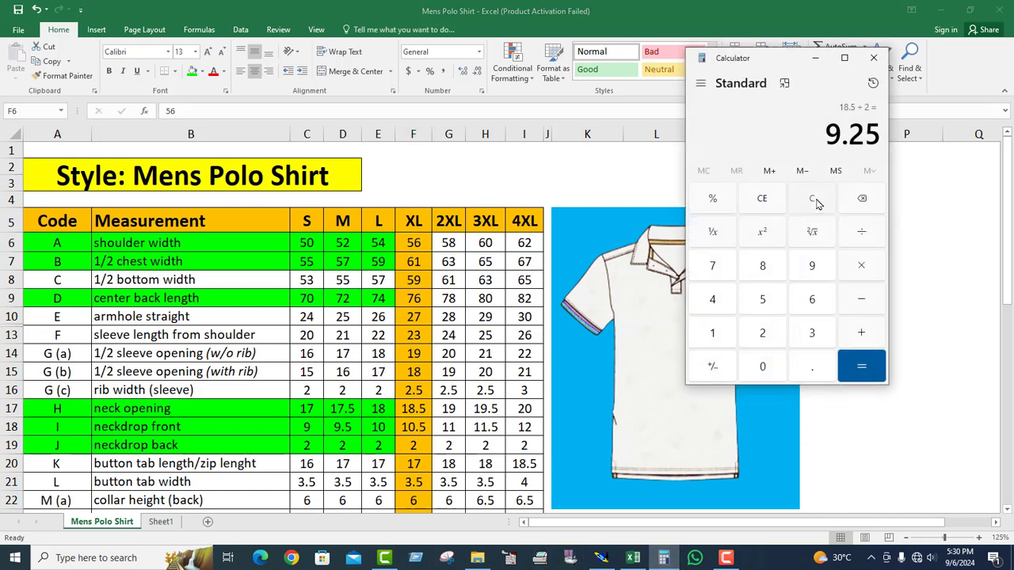
{"action": "left_click", "coordinate": [816, 203]}
{"action": "left_click", "coordinate": [768, 303]}
{"action": "left_click", "coordinate": [814, 303]}
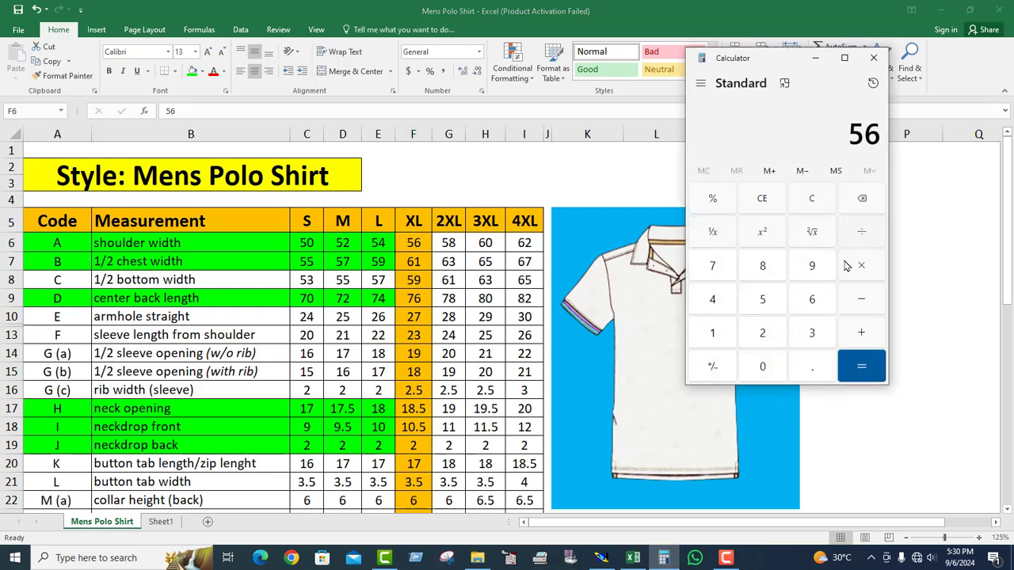
{"action": "left_click", "coordinate": [766, 335]}
{"action": "left_click", "coordinate": [862, 367]}
{"action": "left_click", "coordinate": [815, 57]}
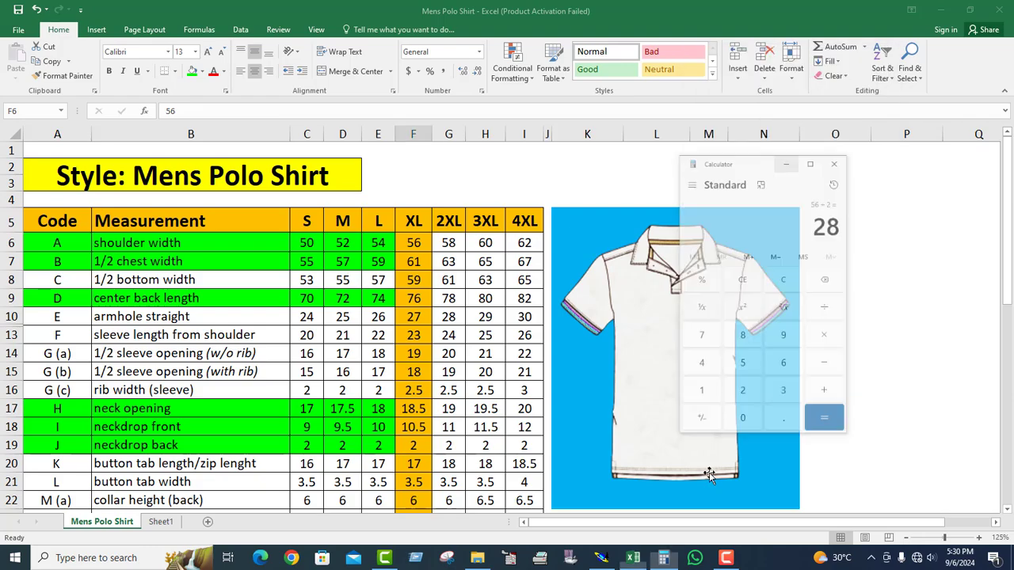
Switch to Modaris and draw a Parallel line for the shoulder width, 28 cm above the body rectangle's lower edge.
{"action": "left_click", "coordinate": [602, 558]}
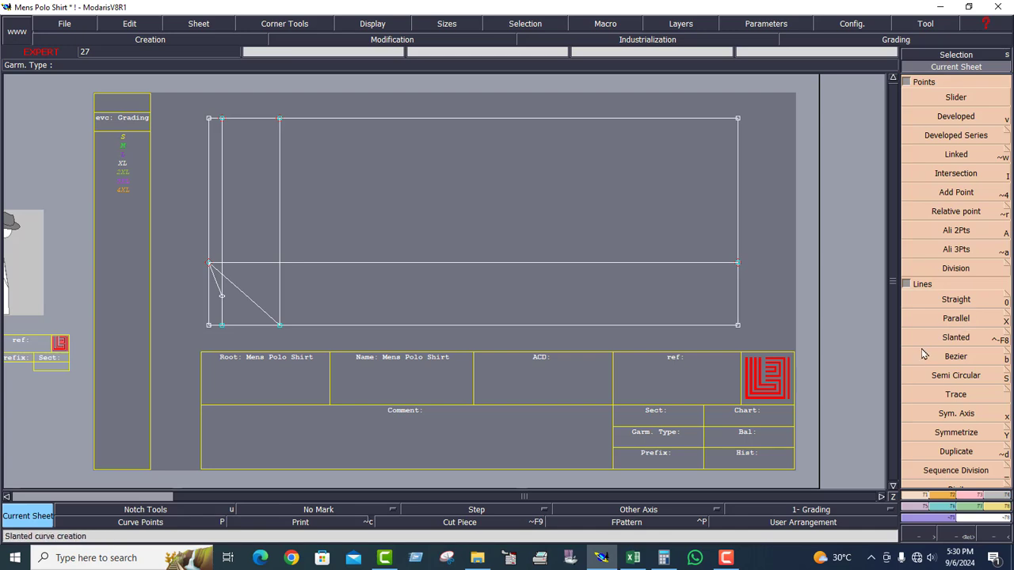
{"action": "left_click", "coordinate": [957, 319]}
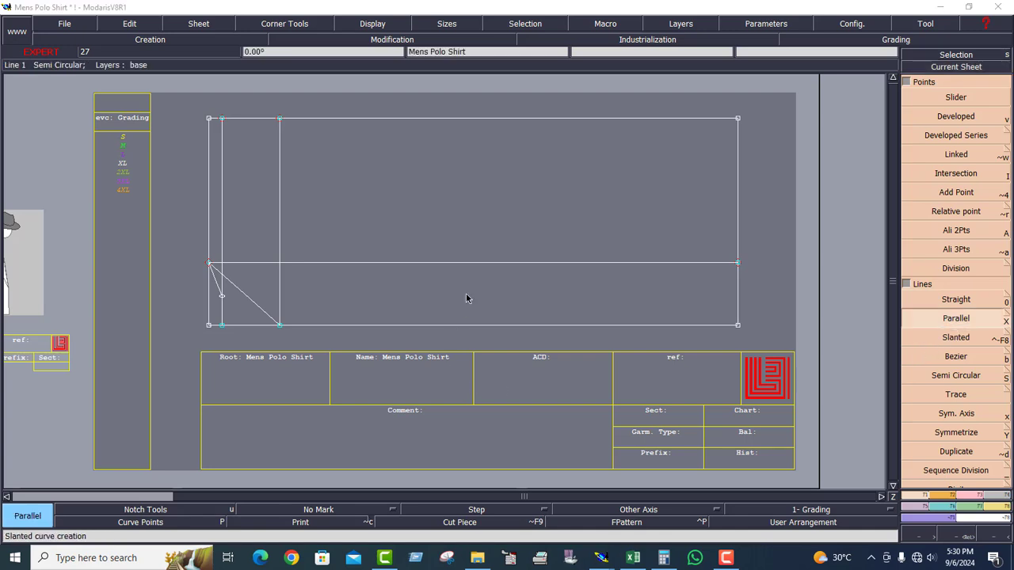
{"action": "left_click", "coordinate": [475, 262]}
{"action": "type", "text": "10.50"}
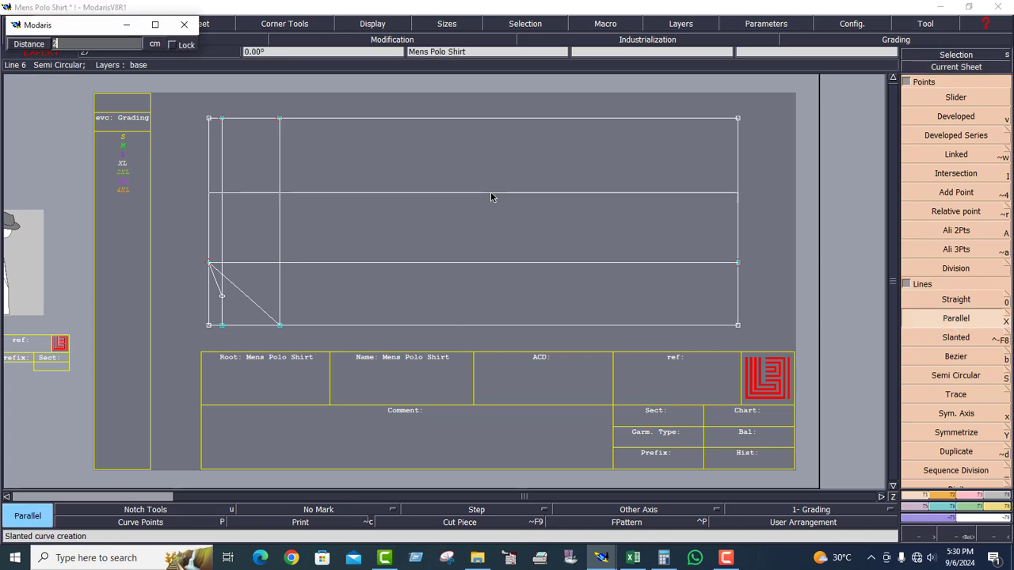
{"action": "key", "text": "Return"}
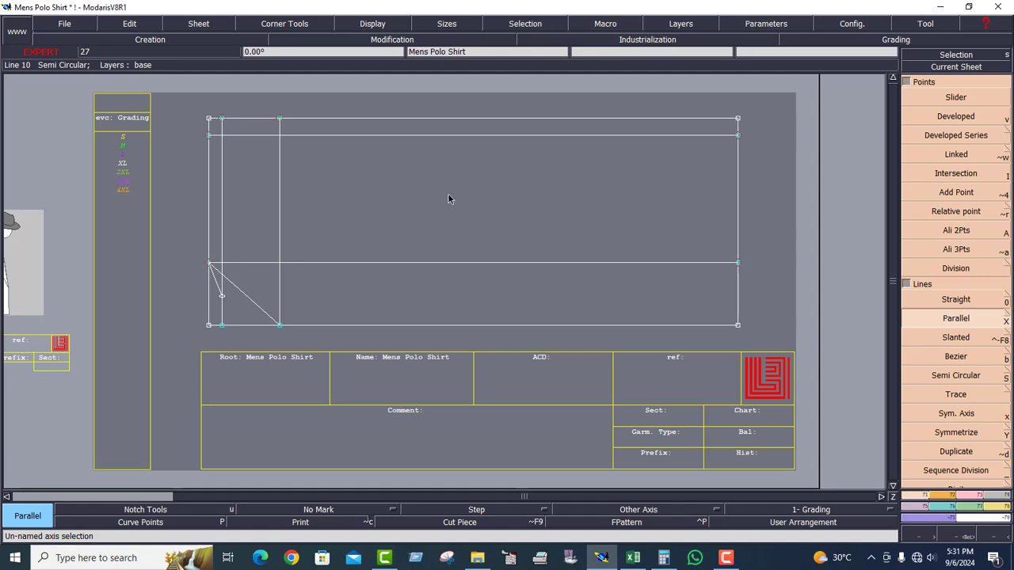
Switch to the Excel chart and examine the measurement table and the labelled garment sketches below it.
{"action": "left_click", "coordinate": [633, 558]}
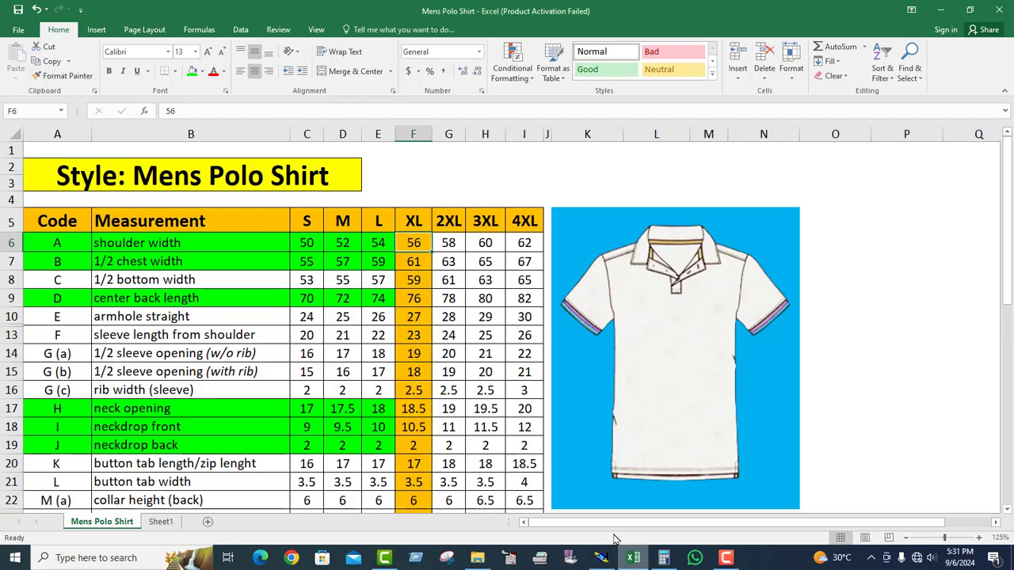
{"action": "scroll", "coordinate": [538, 327], "scroll_direction": "down", "scroll_amount": 8}
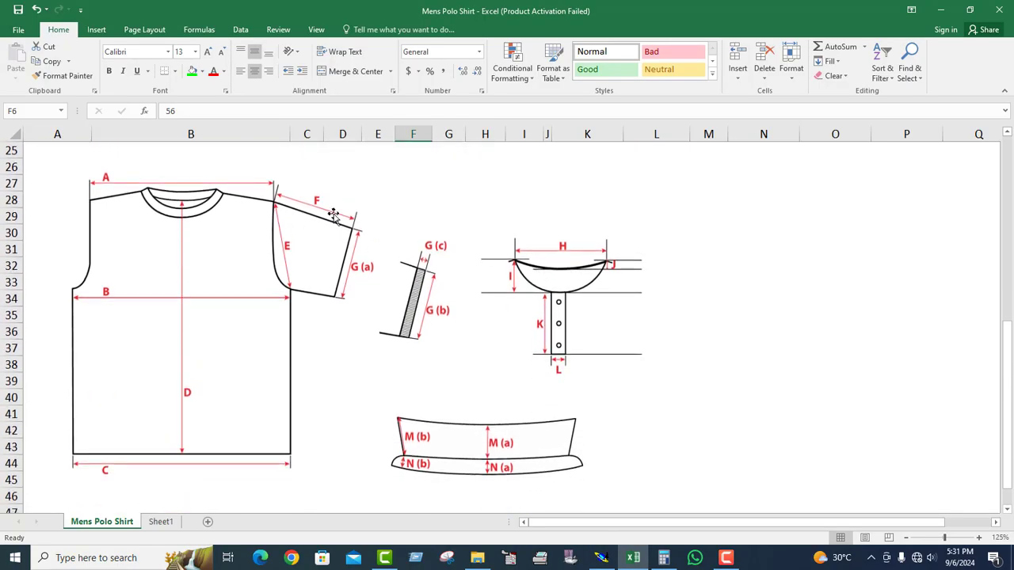
{"action": "scroll", "coordinate": [549, 252], "scroll_direction": "up", "scroll_amount": 3}
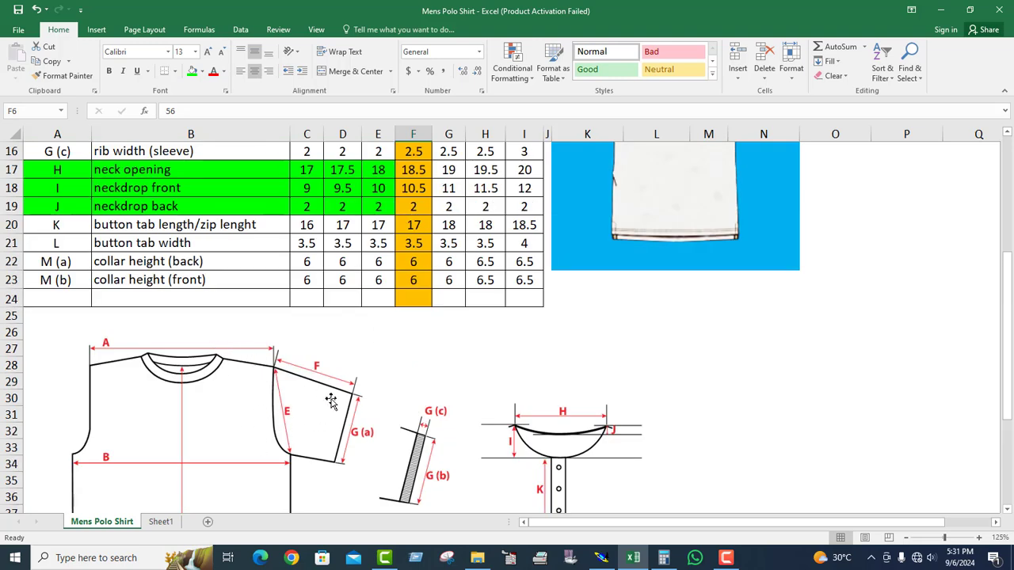
{"action": "scroll", "coordinate": [622, 442], "scroll_direction": "up", "scroll_amount": 5}
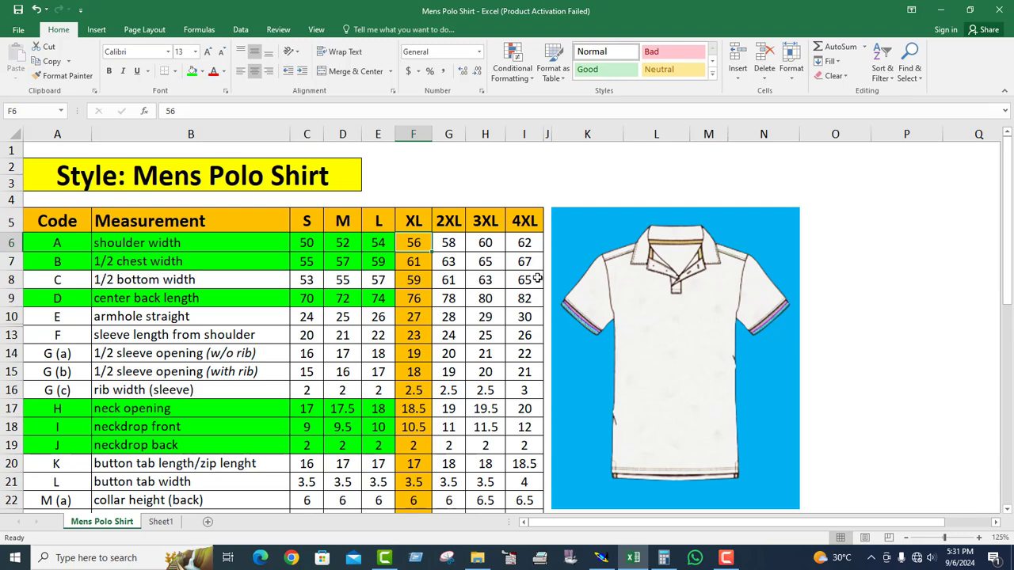
{"action": "scroll", "coordinate": [223, 324], "scroll_direction": "down", "scroll_amount": 4}
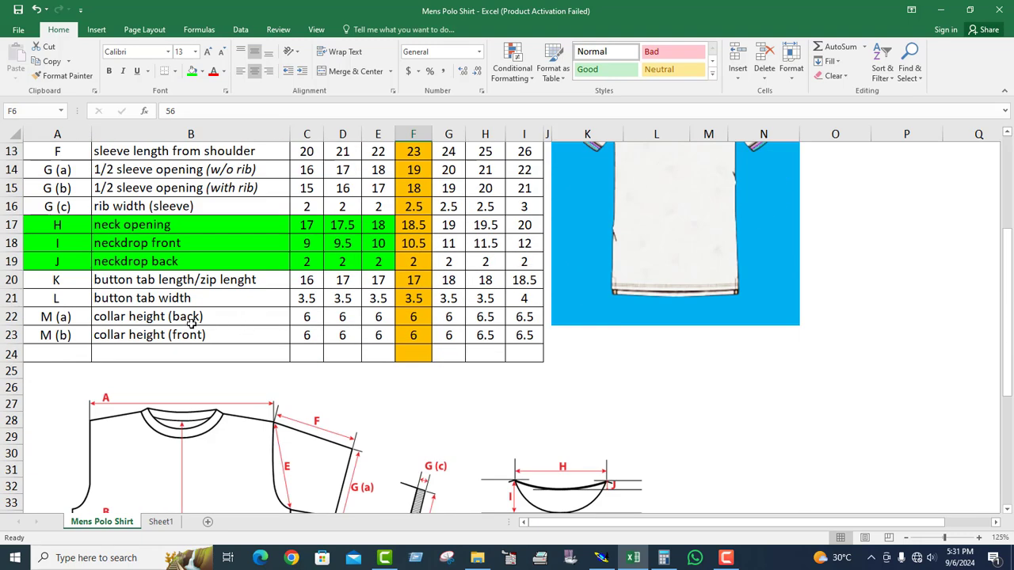
{"action": "scroll", "coordinate": [197, 411], "scroll_direction": "down", "scroll_amount": 3}
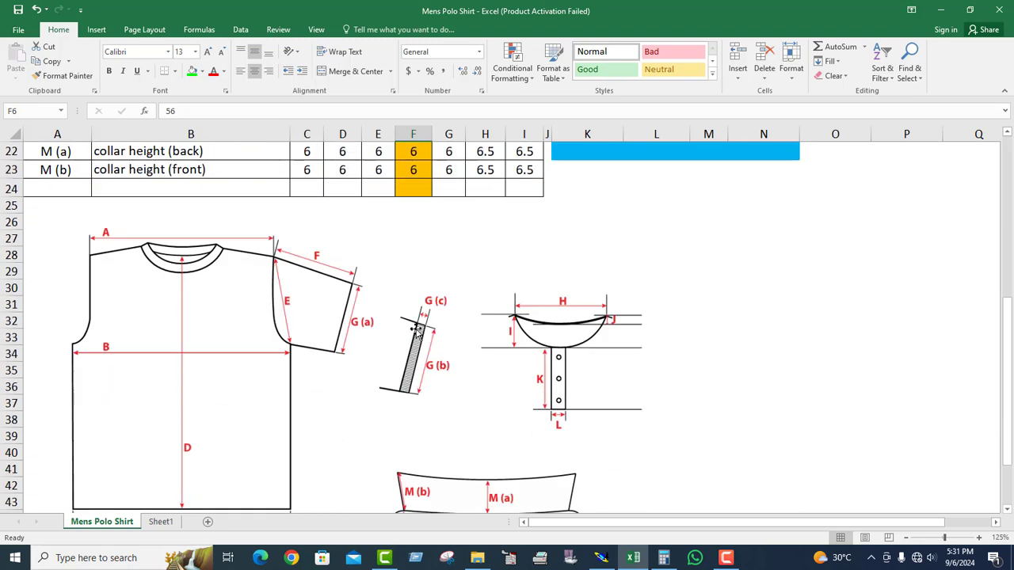
{"action": "scroll", "coordinate": [532, 351], "scroll_direction": "down", "scroll_amount": 3}
{"action": "scroll", "coordinate": [629, 373], "scroll_direction": "up", "scroll_amount": 2}
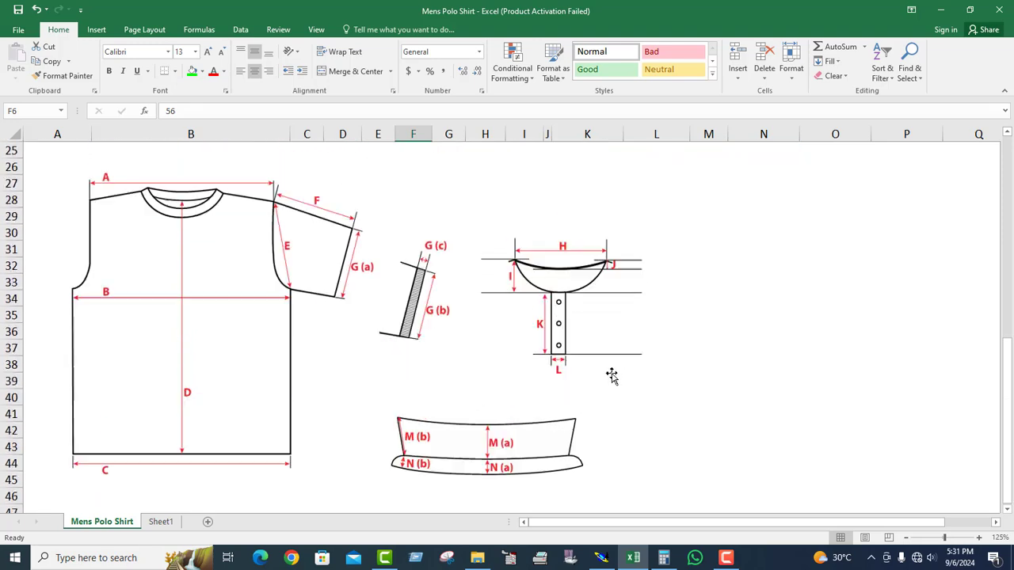
{"action": "scroll", "coordinate": [611, 375], "scroll_direction": "up", "scroll_amount": 5}
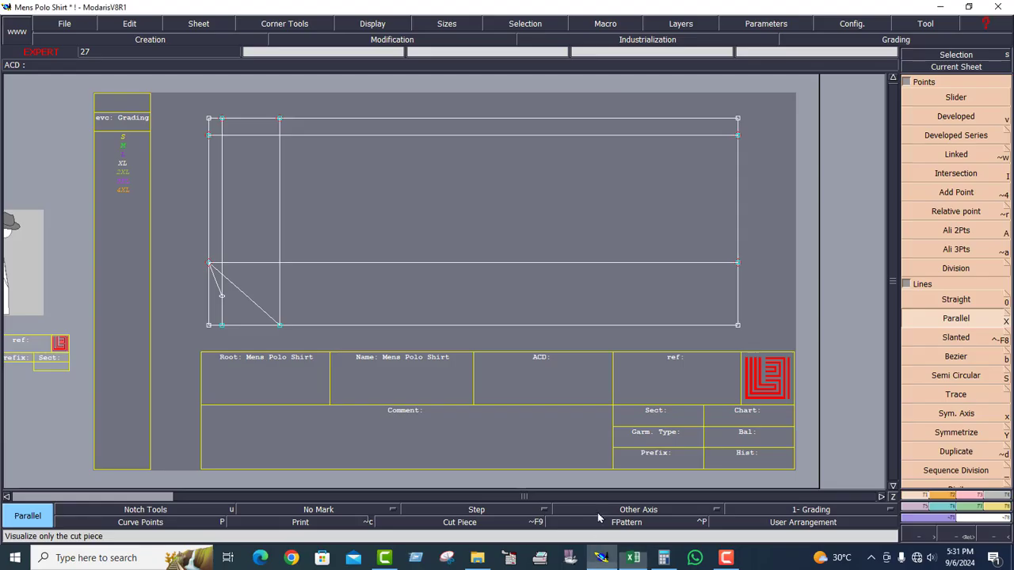
Switch to Modaris and draw a Parallel construction line 3 cm above the neck opening line.
{"action": "left_click", "coordinate": [601, 558]}
{"action": "left_click", "coordinate": [949, 538]}
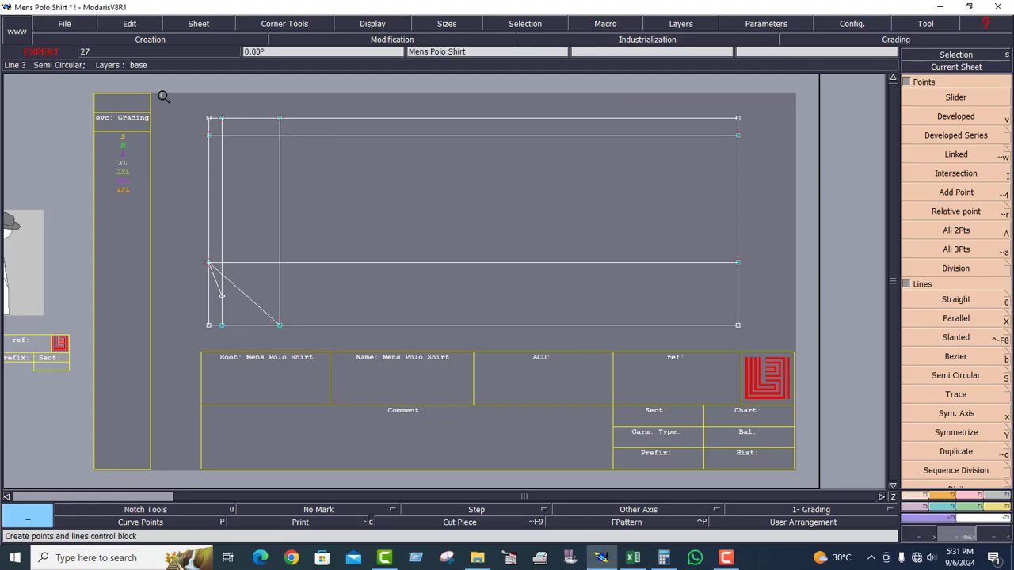
{"action": "left_click_drag", "start_coordinate": [163, 96], "coordinate": [376, 333]}
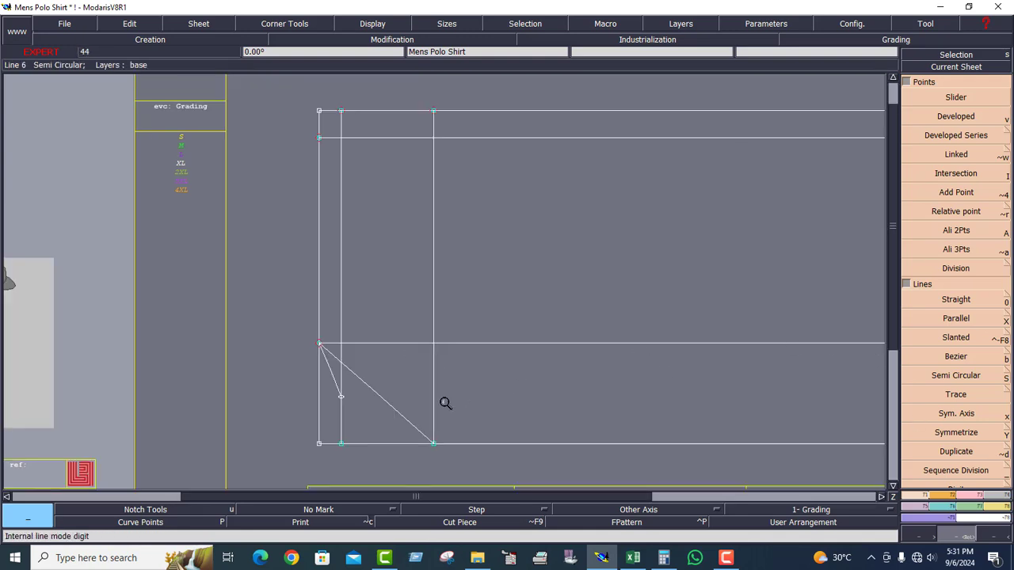
{"action": "left_click", "coordinate": [957, 317]}
{"action": "left_click", "coordinate": [382, 345]}
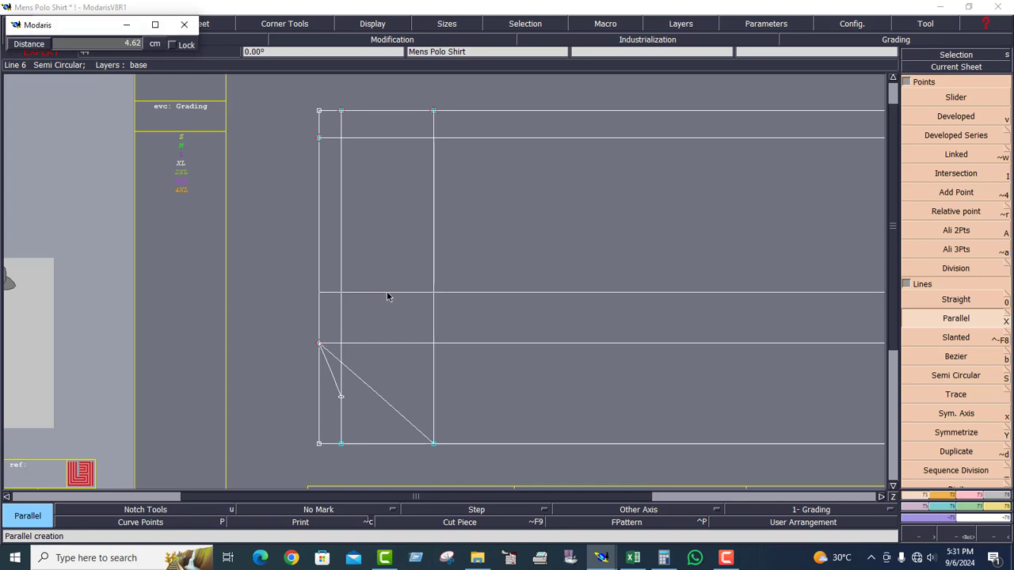
{"action": "key", "text": "Down"}
{"action": "type", "text": "3"}
{"action": "key", "text": "Return"}
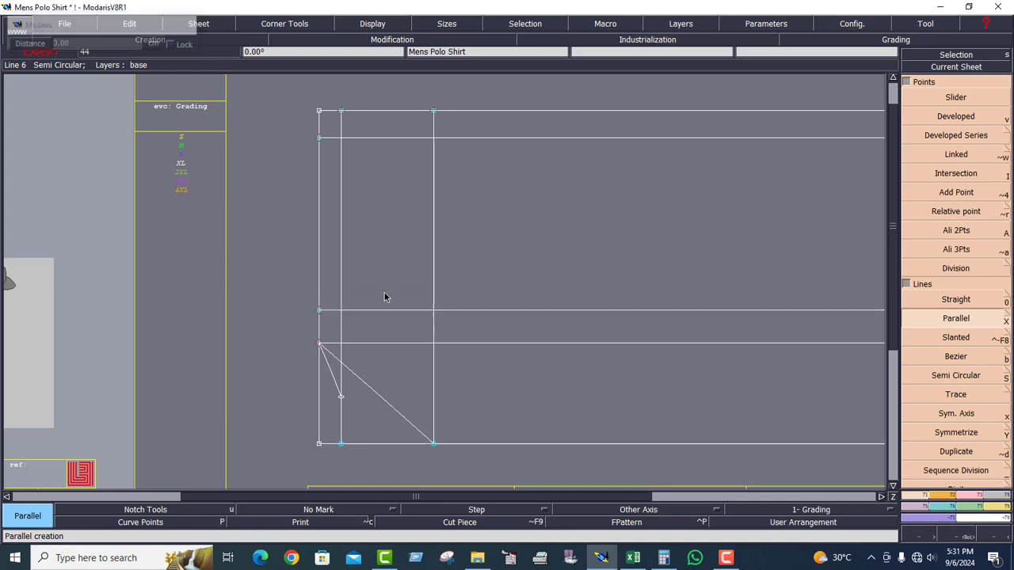
Place a Developed point on the 3 cm parallel line, 1 cm from its left end.
{"action": "left_click", "coordinate": [955, 116]}
{"action": "left_click", "coordinate": [319, 312]}
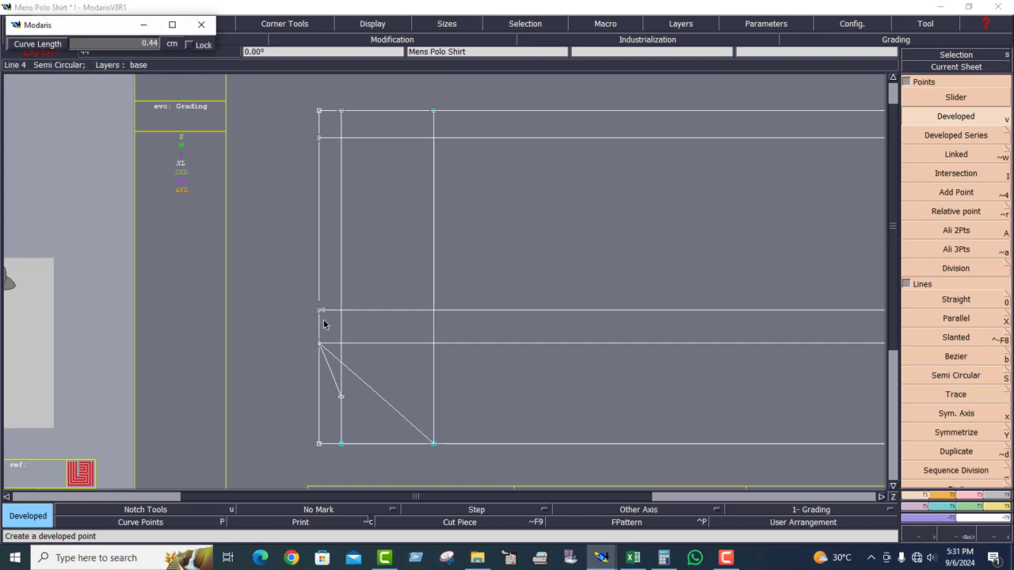
{"action": "type", "text": "1"}
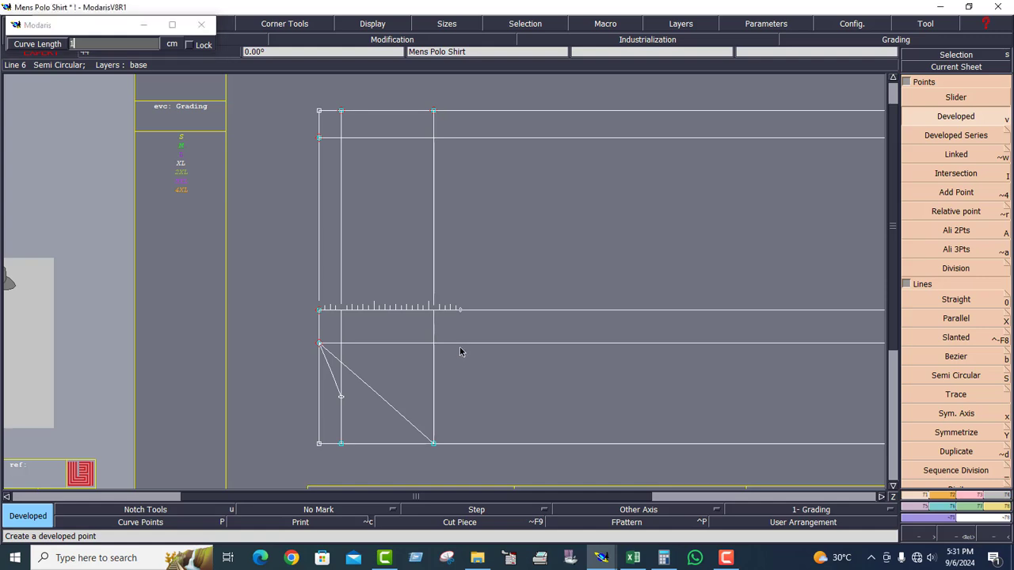
{"action": "key", "text": "Return"}
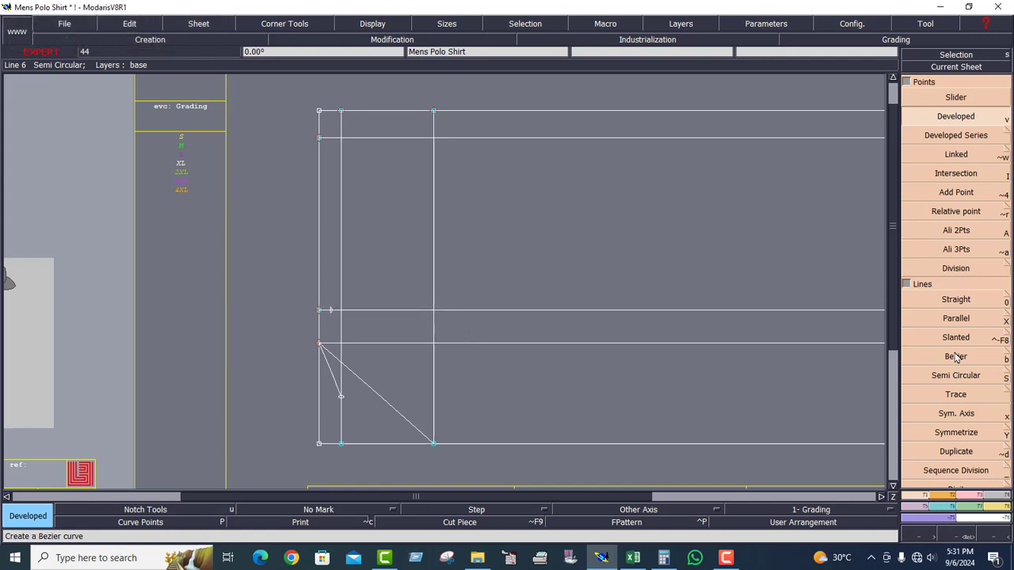
Draw a Straight shoulder line from the neck opening line's left end to the 1 cm point and extend it to the shoulder width line with Adjust 2 Lines.
{"action": "left_click", "coordinate": [957, 303]}
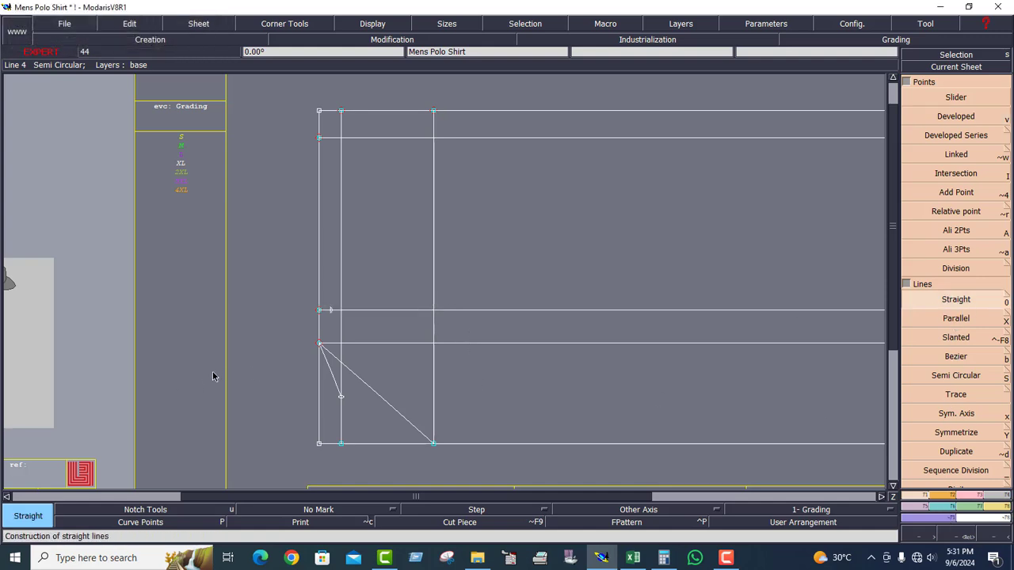
{"action": "left_click", "coordinate": [319, 343]}
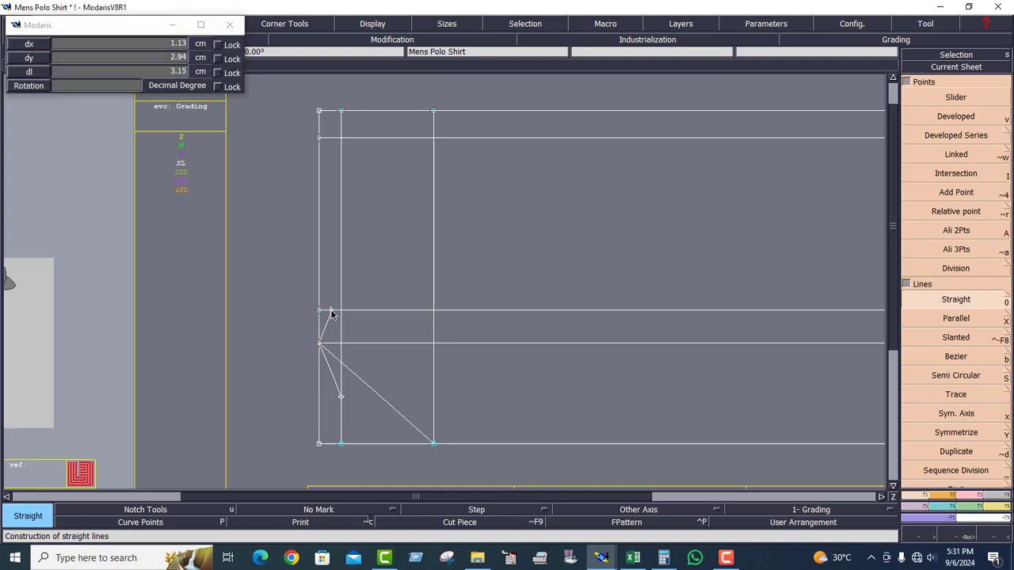
{"action": "left_click", "coordinate": [330, 309]}
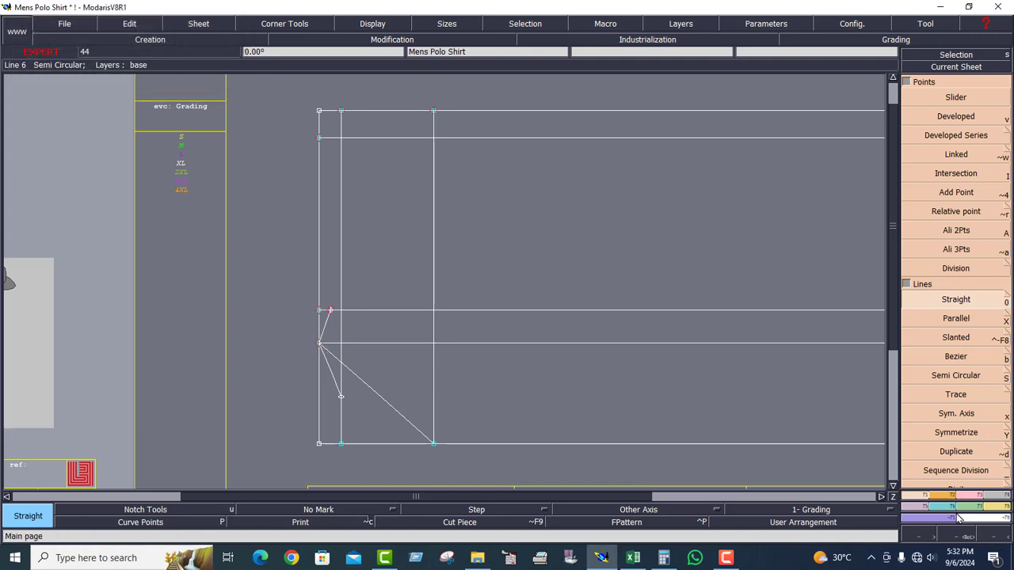
{"action": "left_click", "coordinate": [977, 497]}
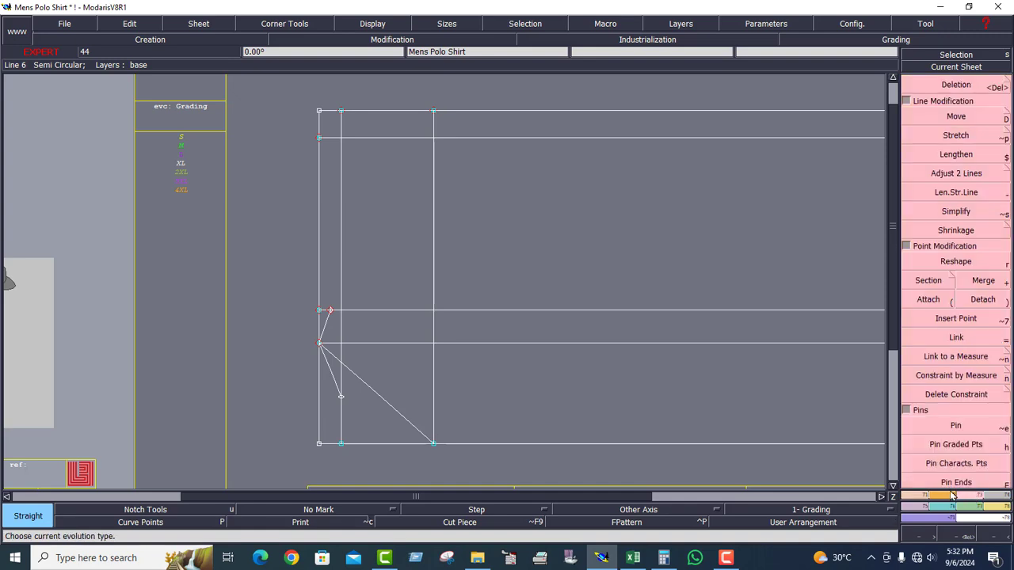
{"action": "left_click", "coordinate": [961, 177]}
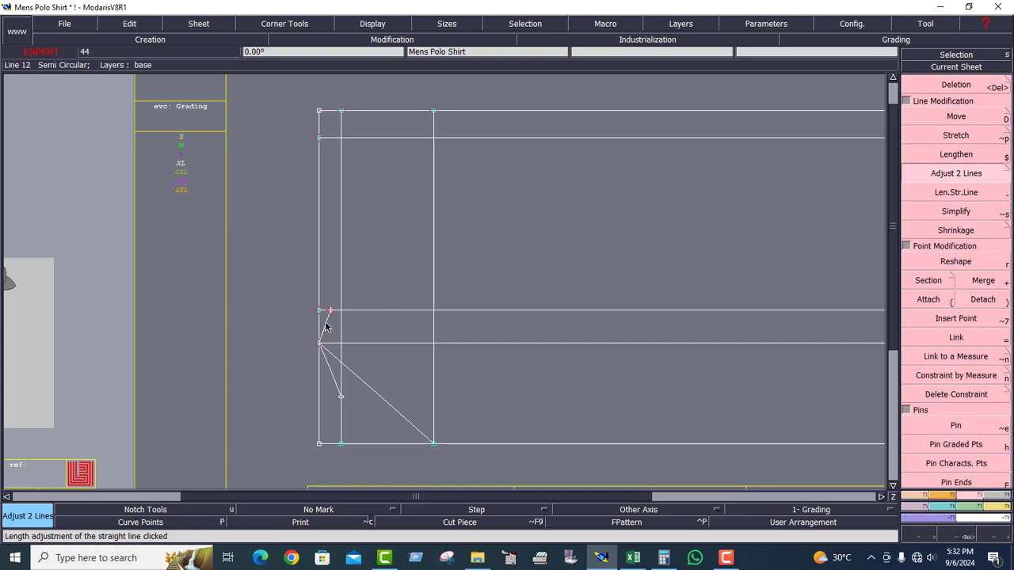
{"action": "left_click", "coordinate": [485, 139]}
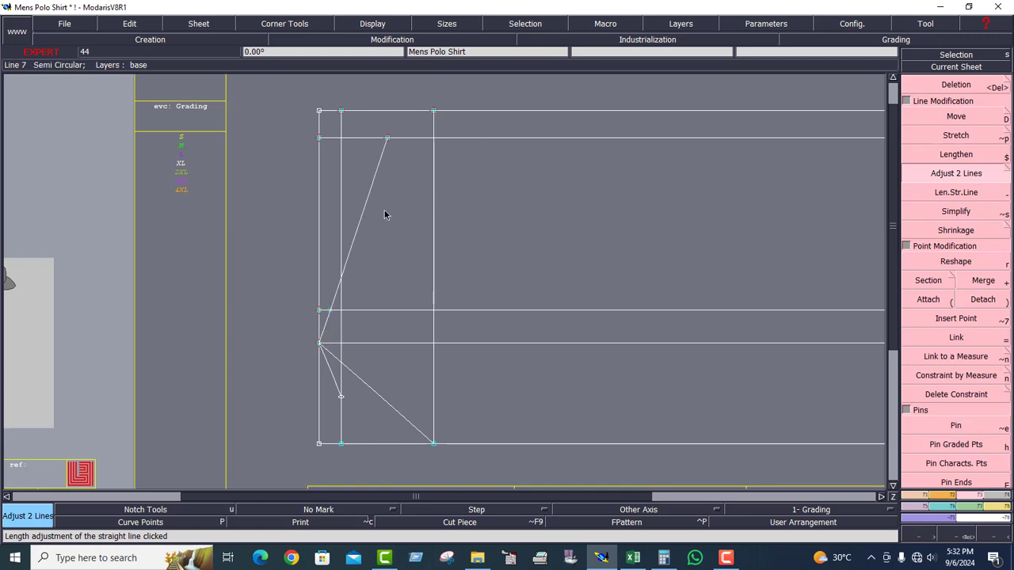
Delete the construction line 3 cm above the neck opening line.
{"action": "left_click", "coordinate": [965, 85]}
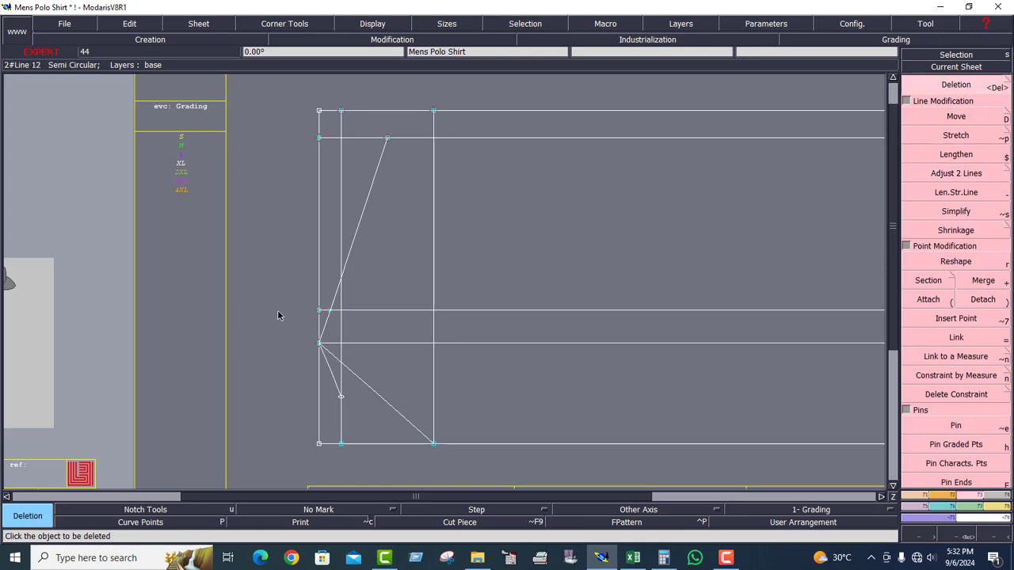
{"action": "left_click", "coordinate": [354, 314]}
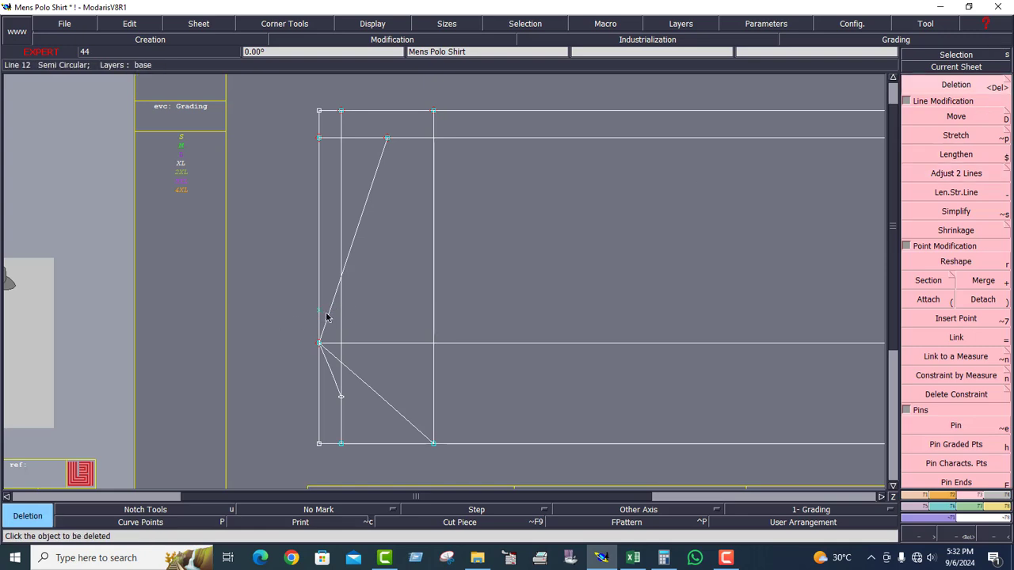
{"action": "left_click", "coordinate": [955, 67]}
{"action": "left_click", "coordinate": [660, 132]}
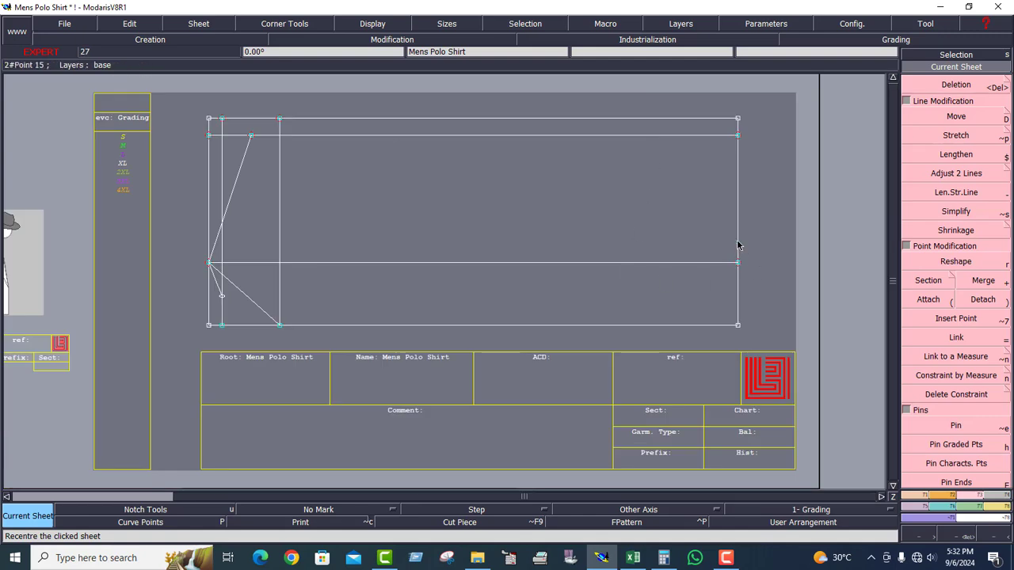
{"action": "left_click", "coordinate": [957, 85]}
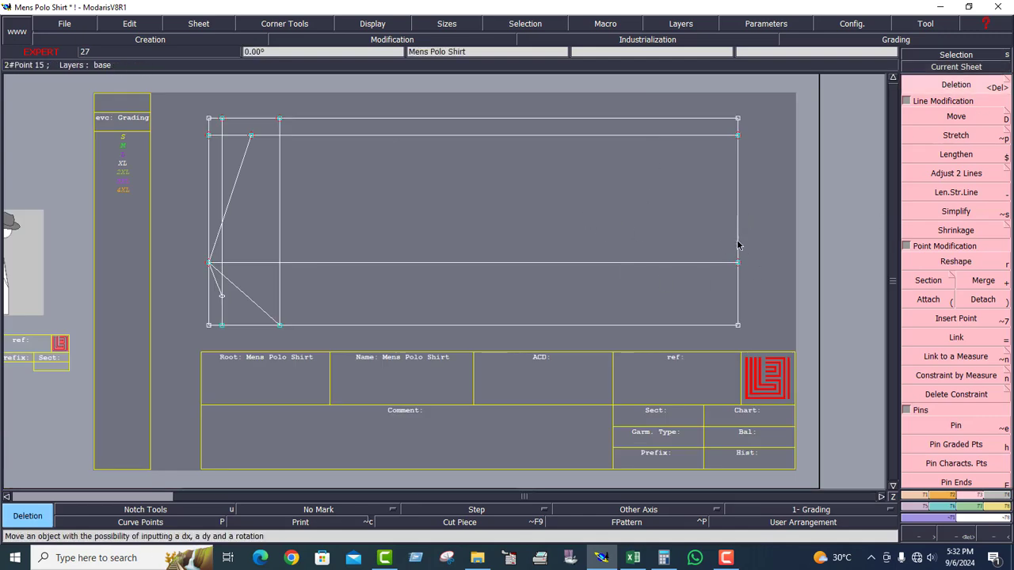
{"action": "left_click", "coordinate": [960, 534]}
{"action": "left_click_drag", "start_coordinate": [171, 94], "coordinate": [751, 374]}
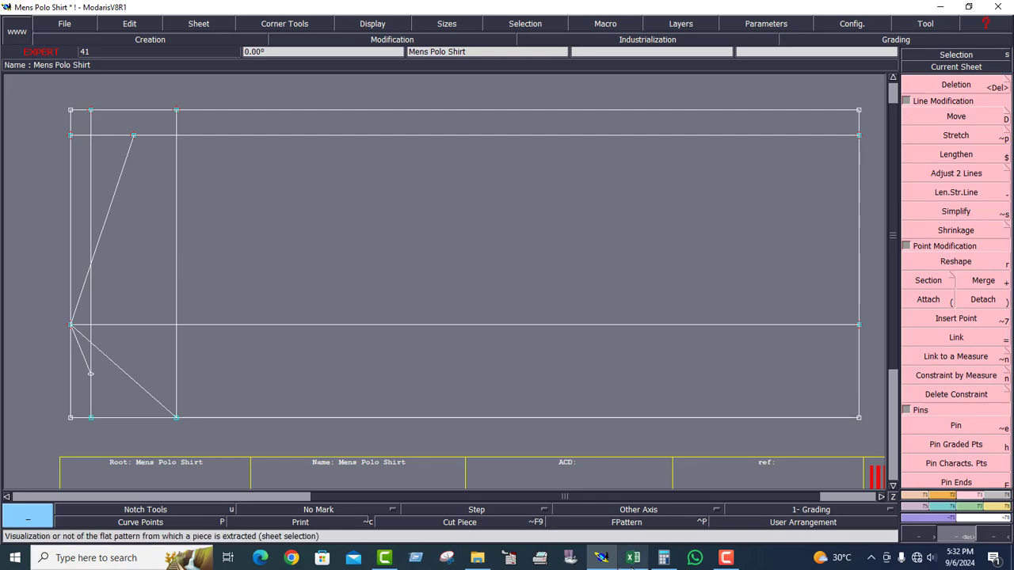
Switch to the Excel chart and check the armhole measurement in the garment sketch and the table.
{"action": "left_click", "coordinate": [633, 560]}
{"action": "scroll", "coordinate": [334, 307], "scroll_direction": "down", "scroll_amount": 5}
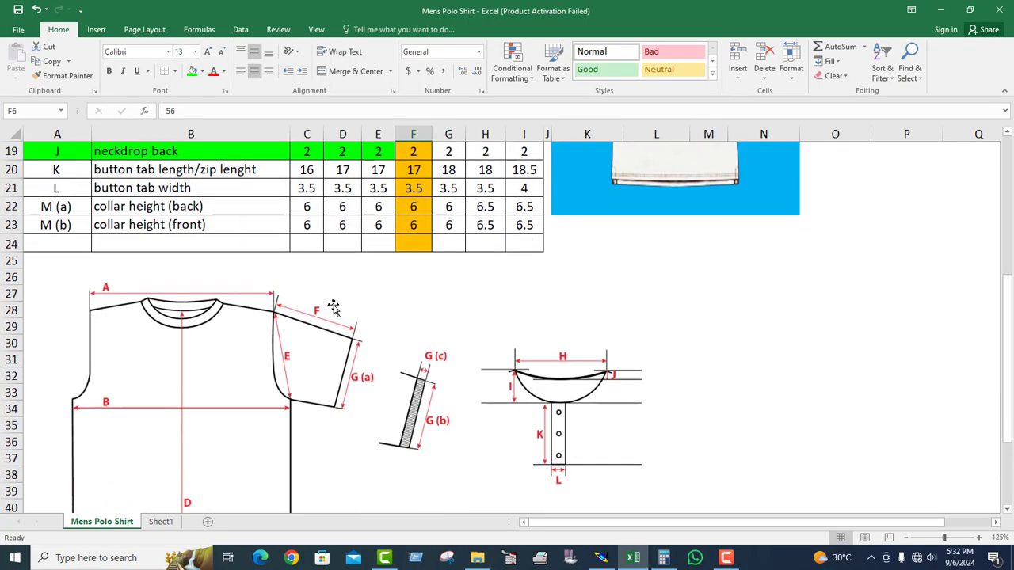
{"action": "scroll", "coordinate": [72, 245], "scroll_direction": "up", "scroll_amount": 6}
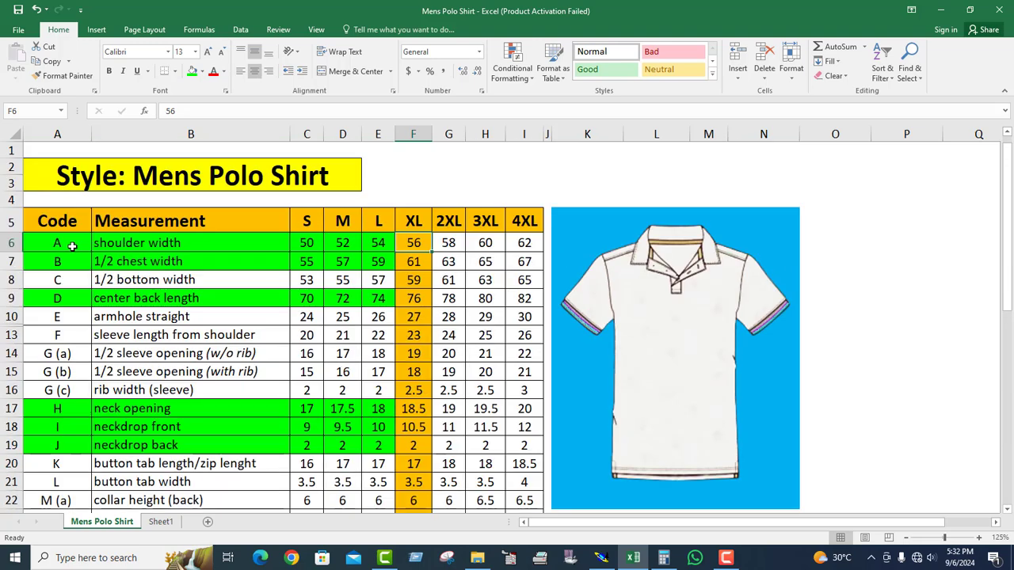
{"action": "left_click_drag", "start_coordinate": [35, 316], "coordinate": [414, 317]}
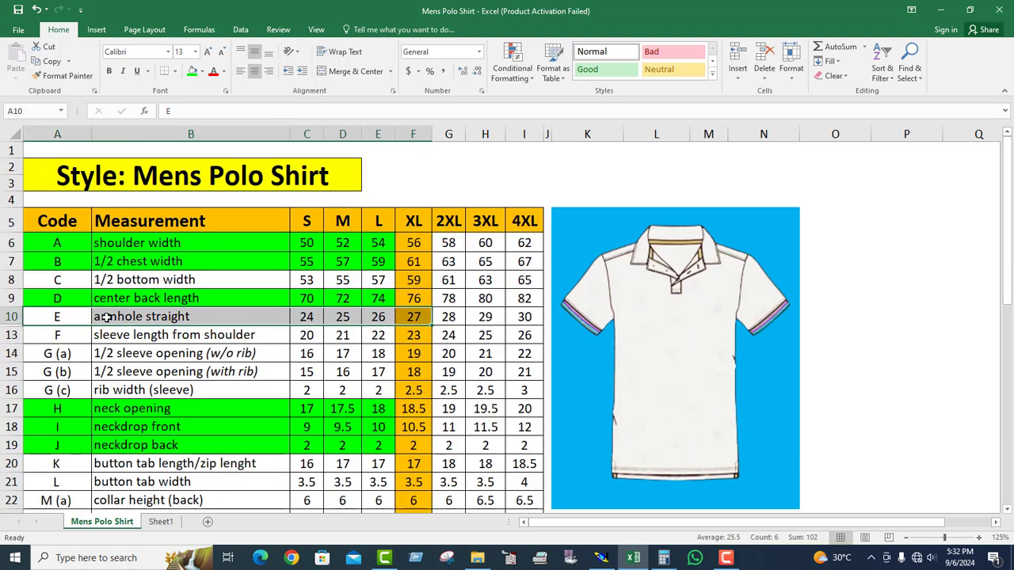
{"action": "left_click", "coordinate": [192, 71]}
{"action": "left_click", "coordinate": [358, 366]}
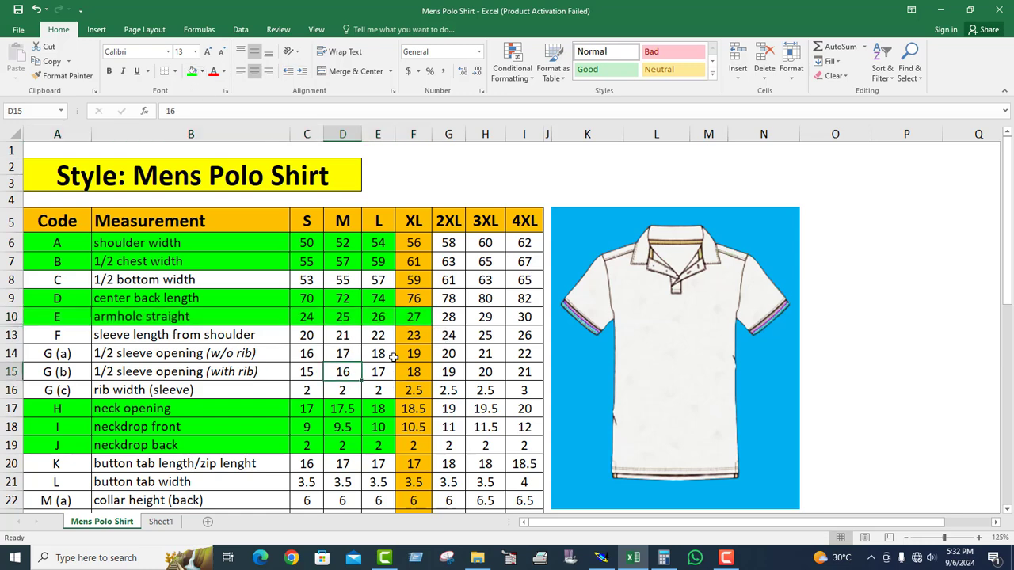
{"action": "key", "text": "ctrl+z"}
Fill the armhole straight row green from its code through size L.
{"action": "left_click_drag", "start_coordinate": [59, 316], "coordinate": [377, 318]}
{"action": "left_click", "coordinate": [192, 70]}
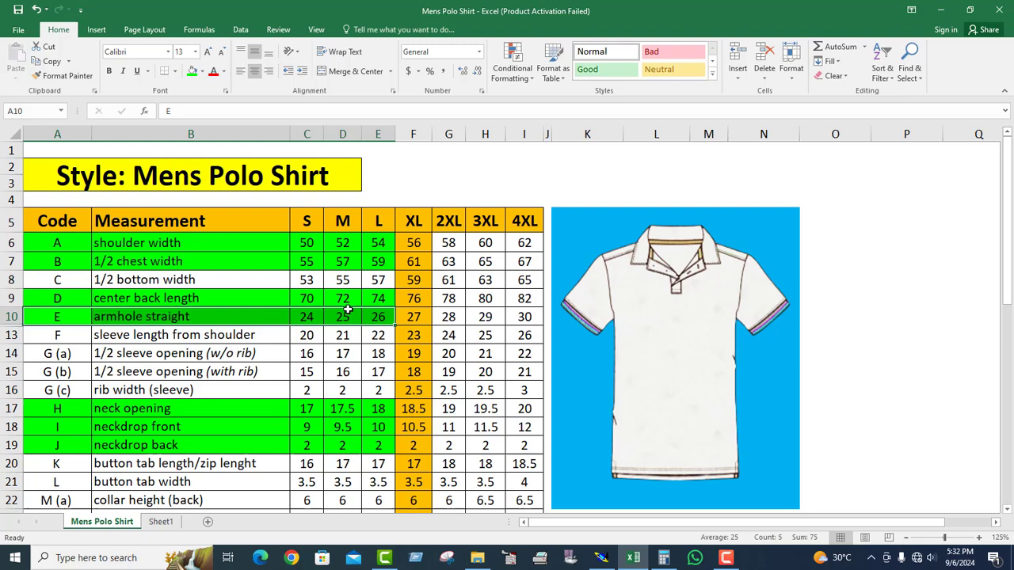
Check the XL armhole value in the chart, switch to Modaris and draw a Bezier armhole line about 26.3 cm long from the shoulder end to the chest line.
{"action": "left_click", "coordinate": [421, 321]}
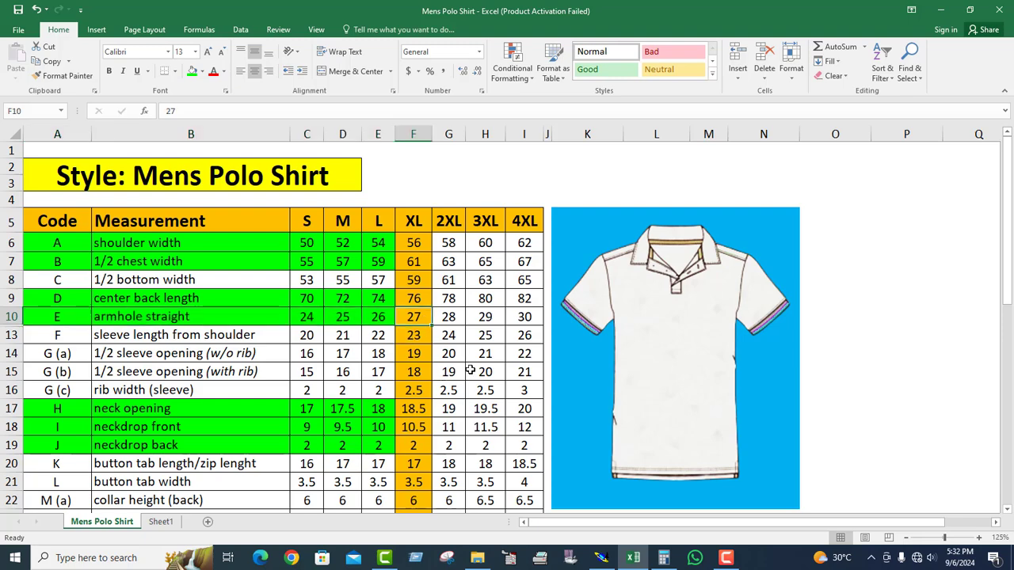
{"action": "left_click", "coordinate": [601, 558]}
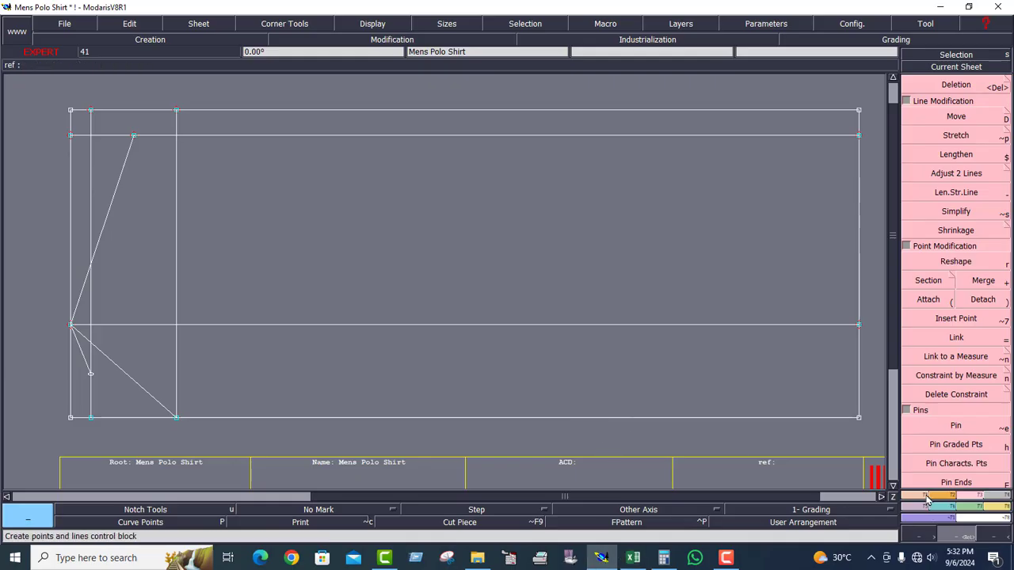
{"action": "left_click", "coordinate": [150, 39]}
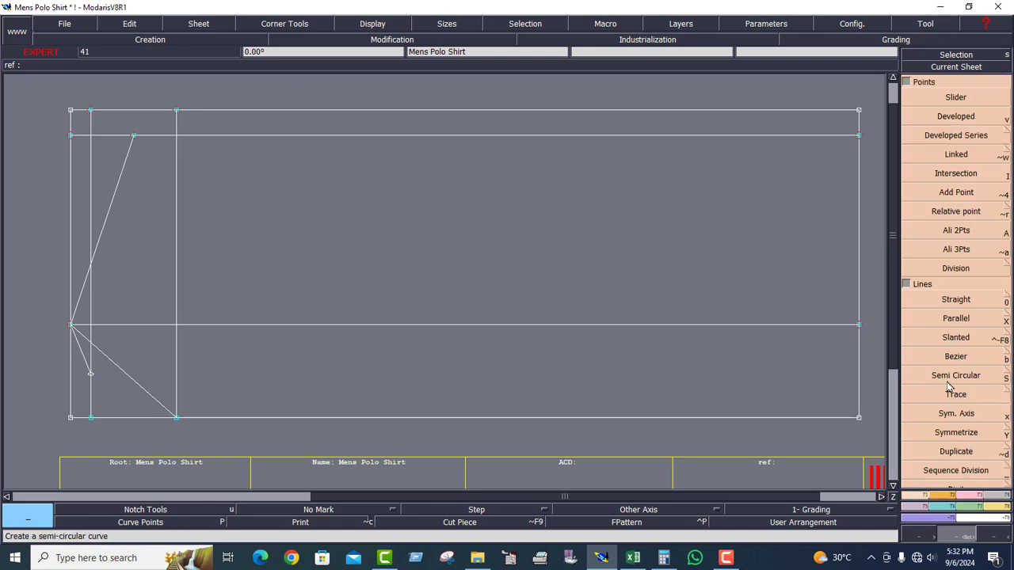
{"action": "left_click", "coordinate": [958, 358]}
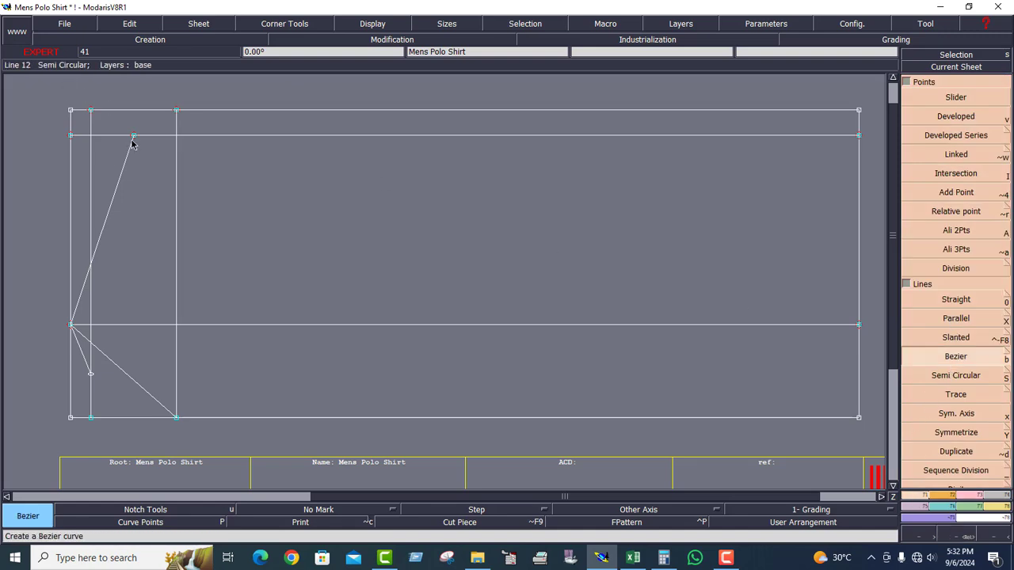
{"action": "left_click", "coordinate": [224, 138]}
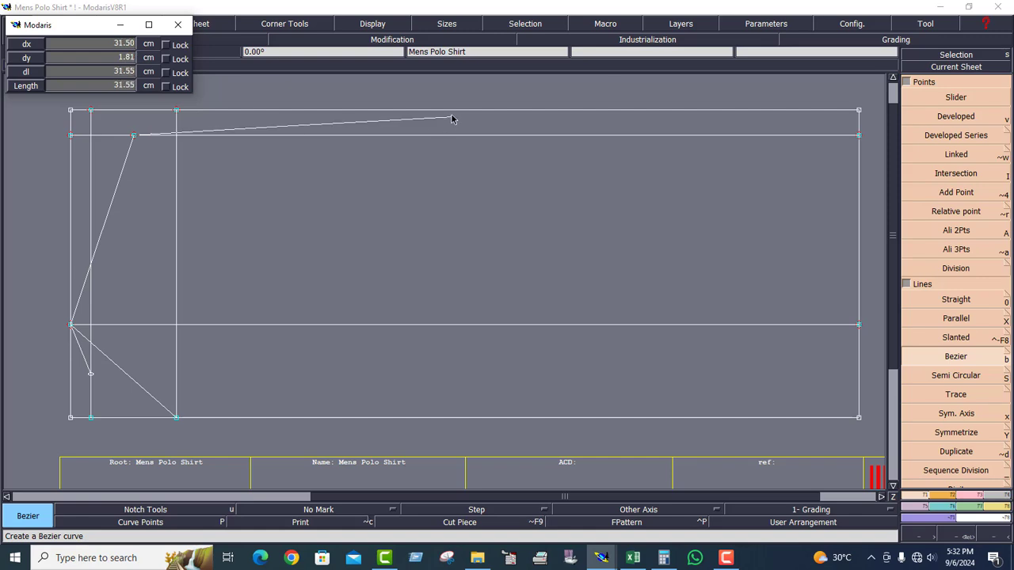
{"action": "left_click", "coordinate": [397, 111]}
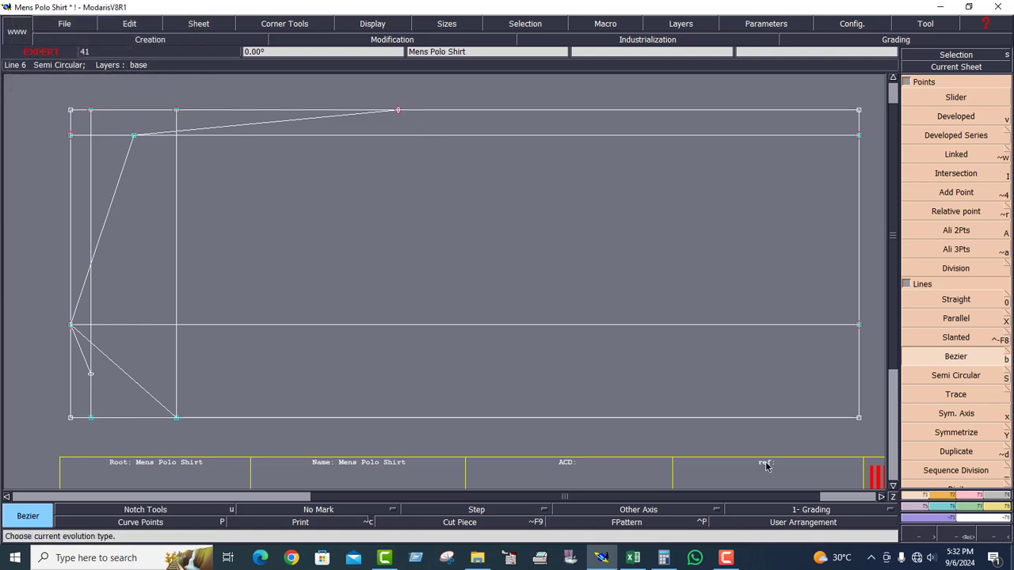
Add a dynamic Length Measure to the new armhole line and move its label well below the line.
{"action": "left_click", "coordinate": [922, 475]}
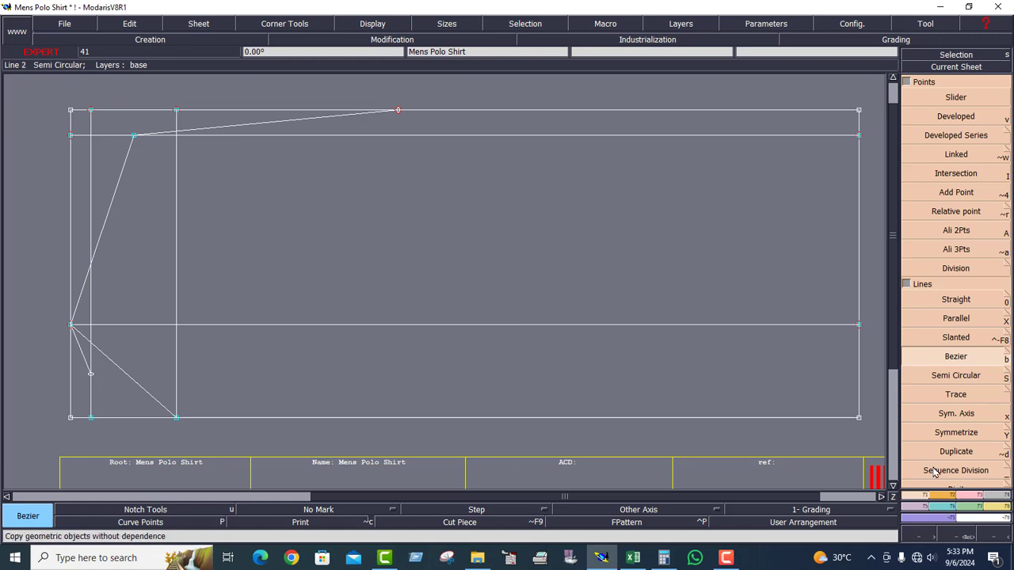
{"action": "left_click", "coordinate": [995, 507]}
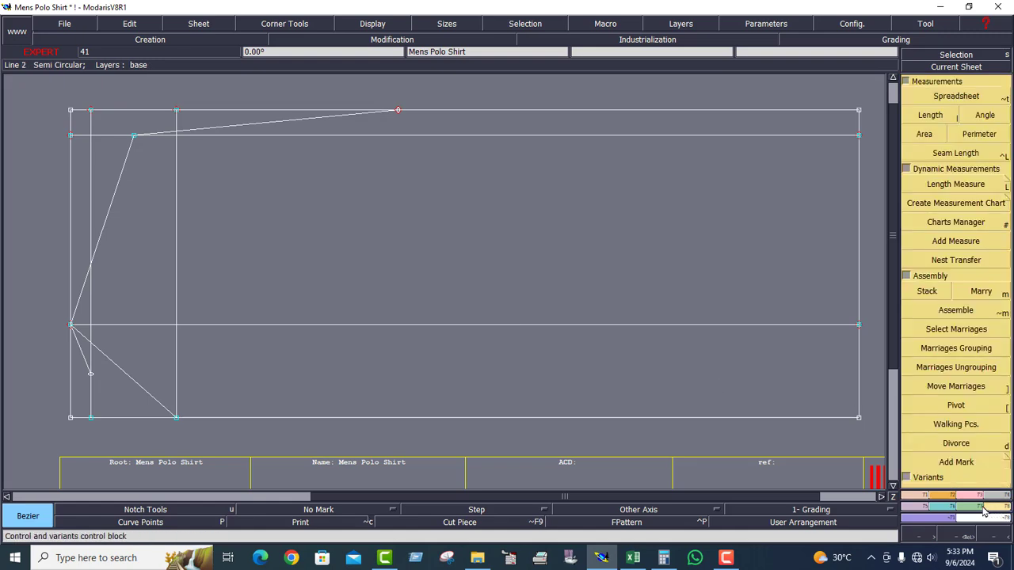
{"action": "left_click", "coordinate": [979, 187]}
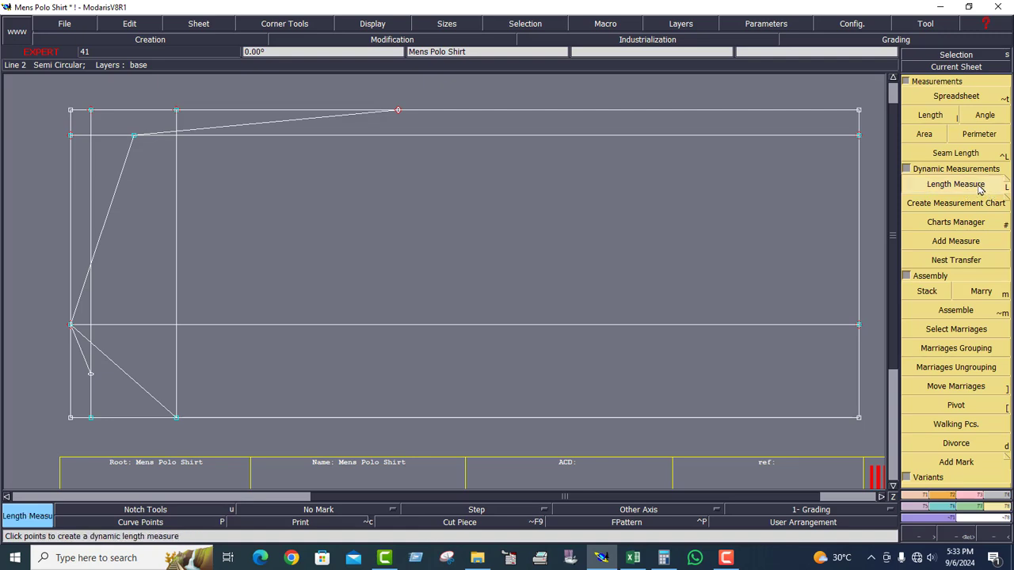
{"action": "left_click", "coordinate": [290, 128]}
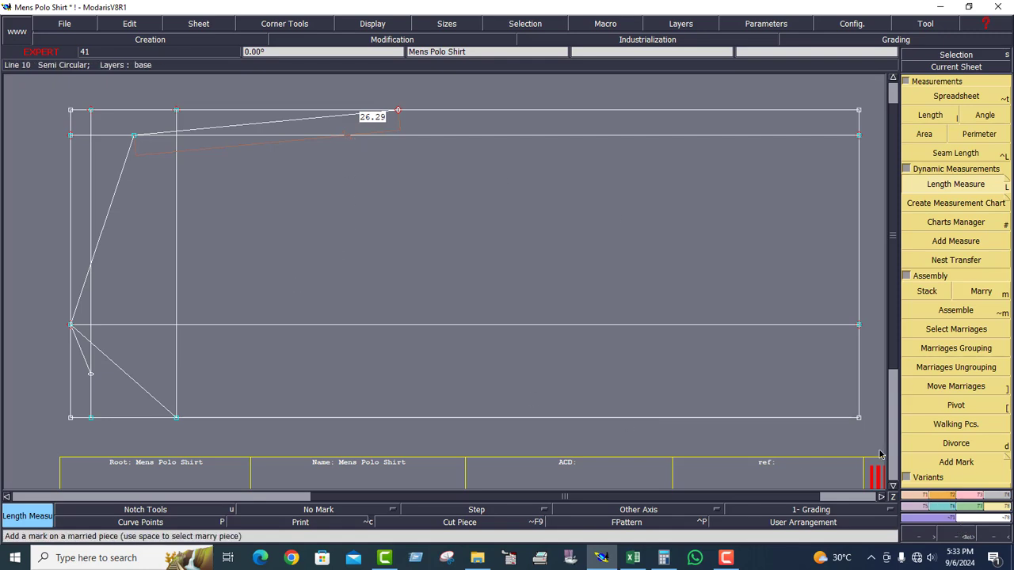
{"action": "left_click", "coordinate": [973, 497]}
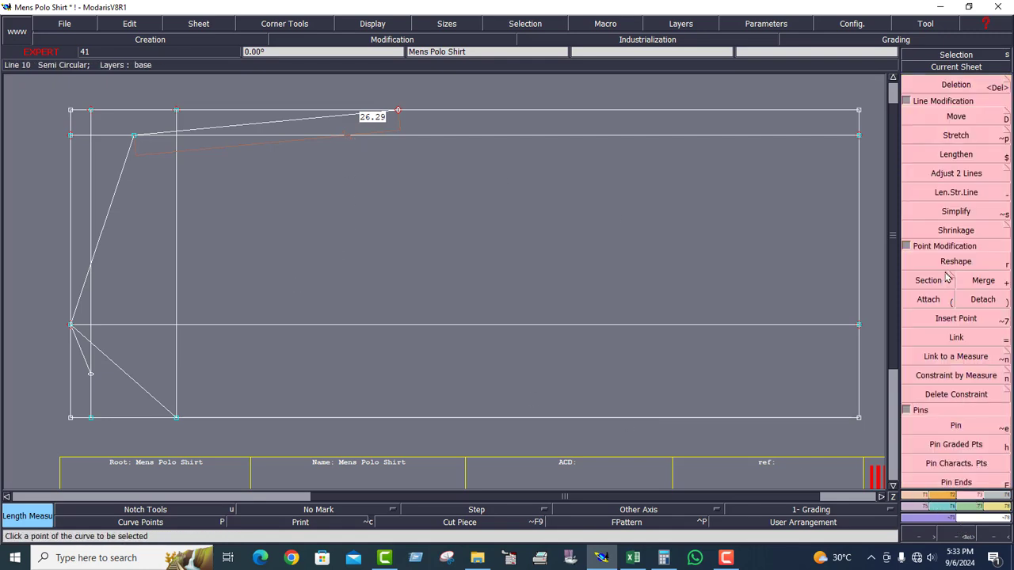
{"action": "left_click", "coordinate": [955, 262]}
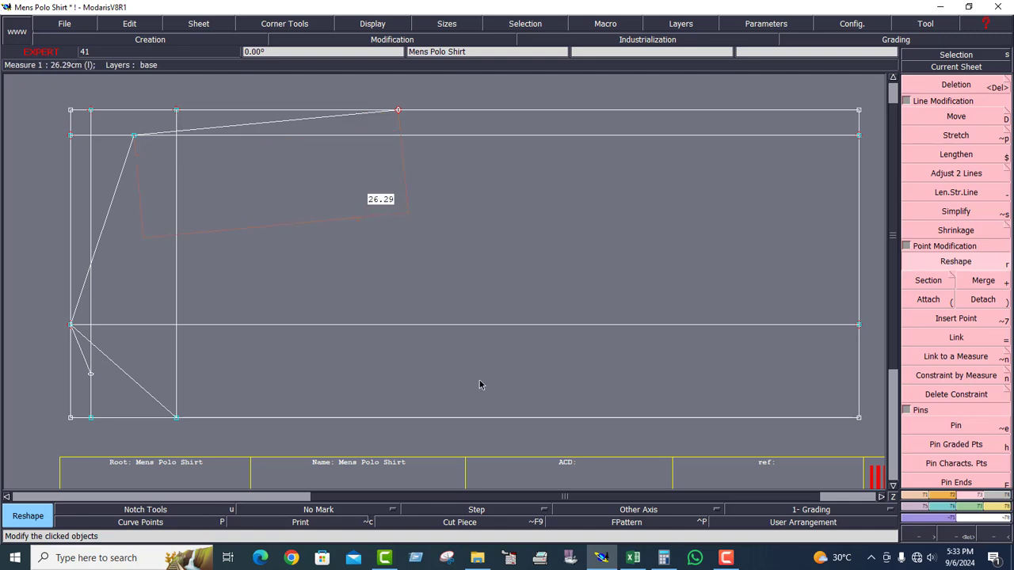
Reshape the armhole line's end along the chest line to a 27 cm length, finishing with a -.15 cm shift, and insert a point there.
{"action": "left_click", "coordinate": [664, 558]}
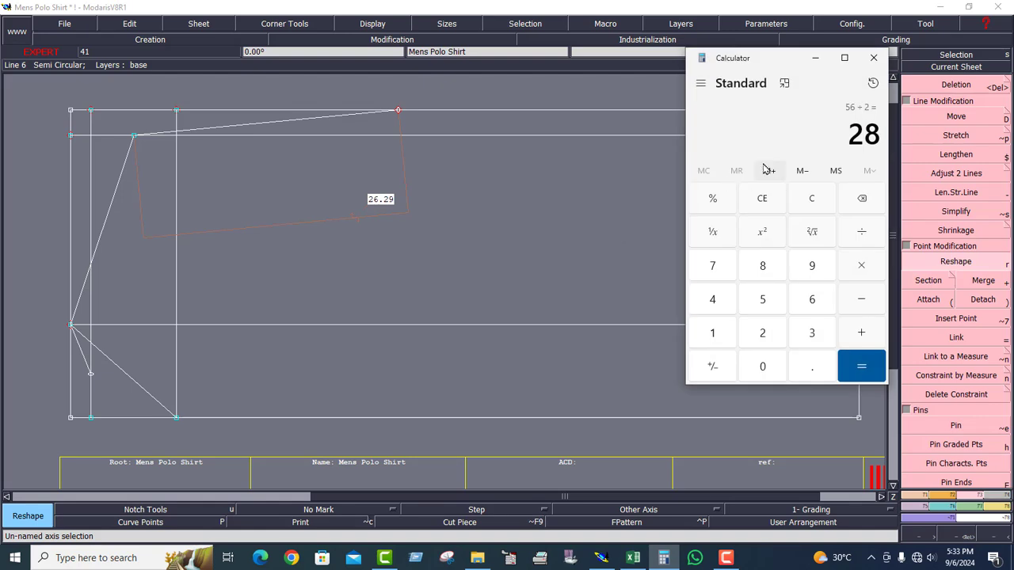
{"action": "left_click", "coordinate": [815, 58]}
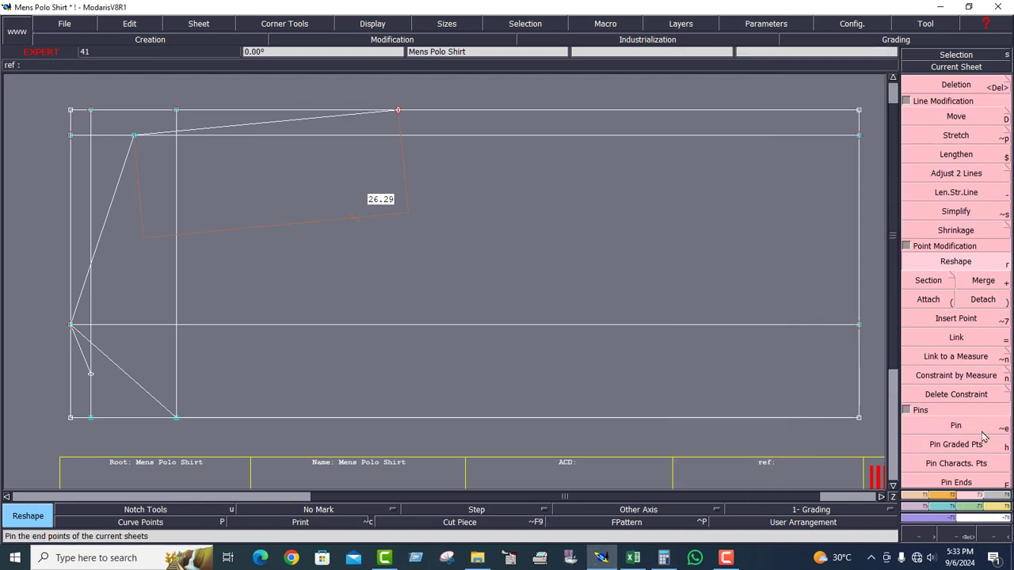
{"action": "left_click", "coordinate": [398, 112]}
{"action": "left_click", "coordinate": [404, 111]}
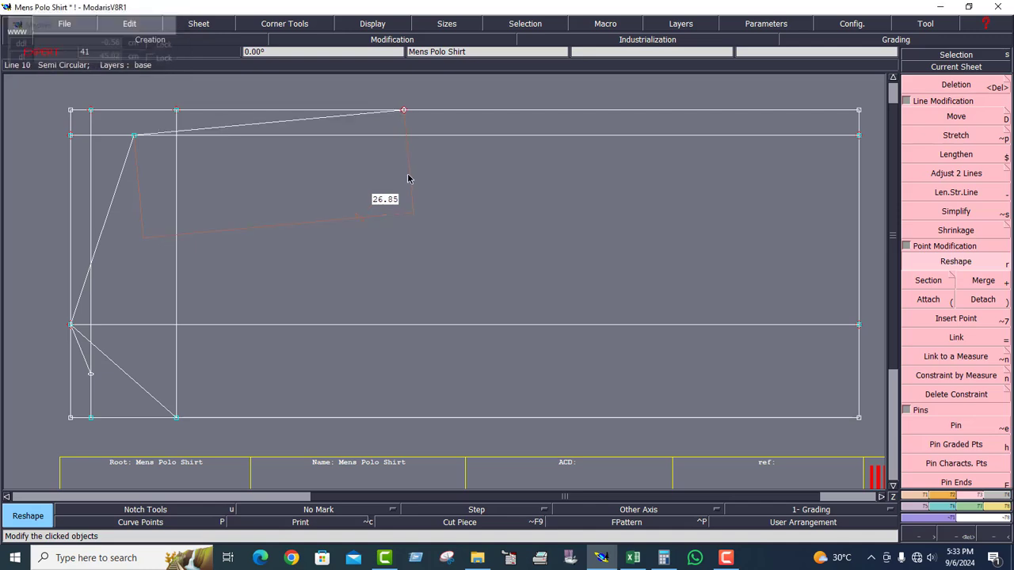
{"action": "left_click", "coordinate": [408, 112]}
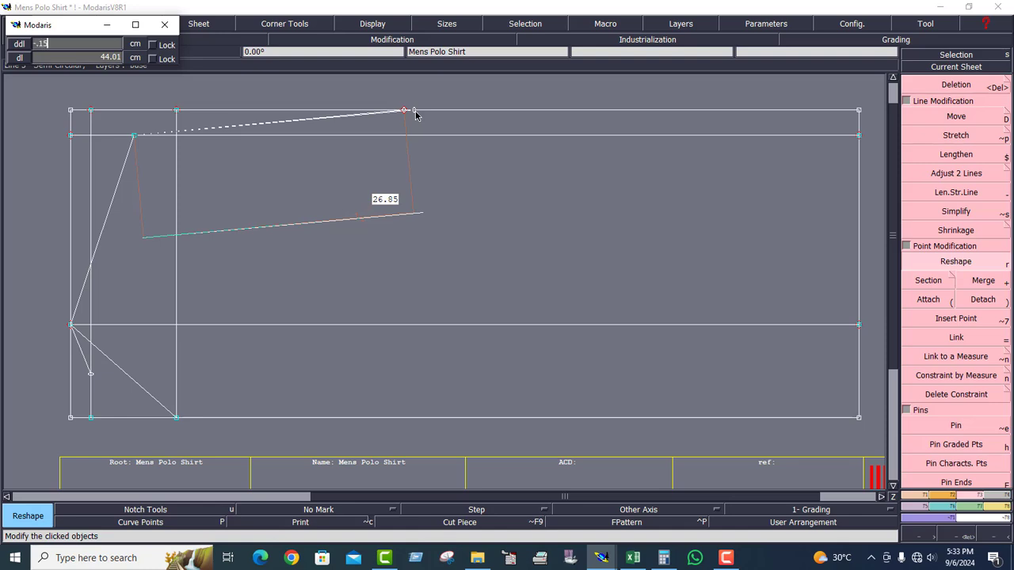
{"action": "type", "text": "-.15"}
{"action": "key", "text": "Return"}
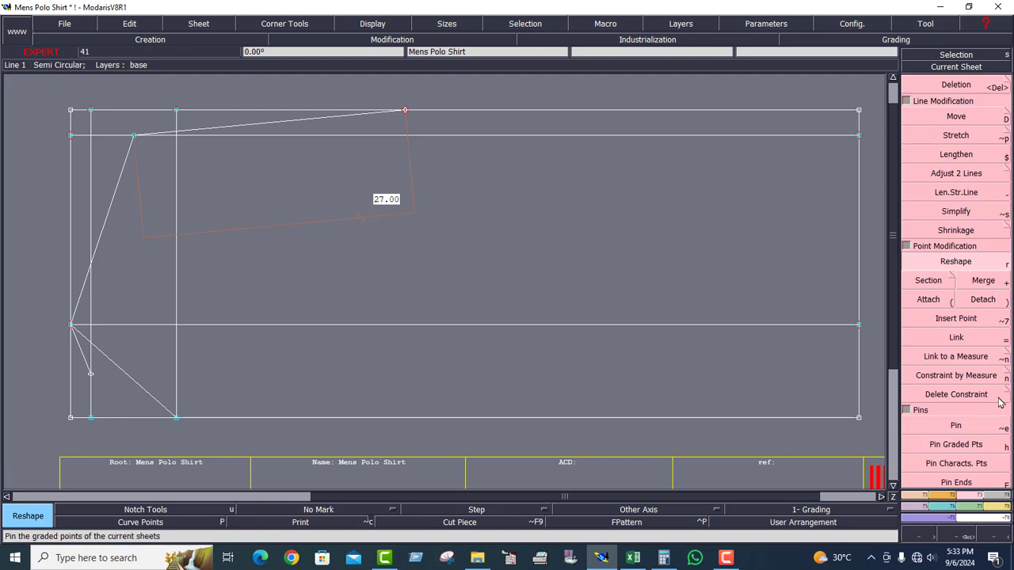
{"action": "left_click", "coordinate": [976, 322]}
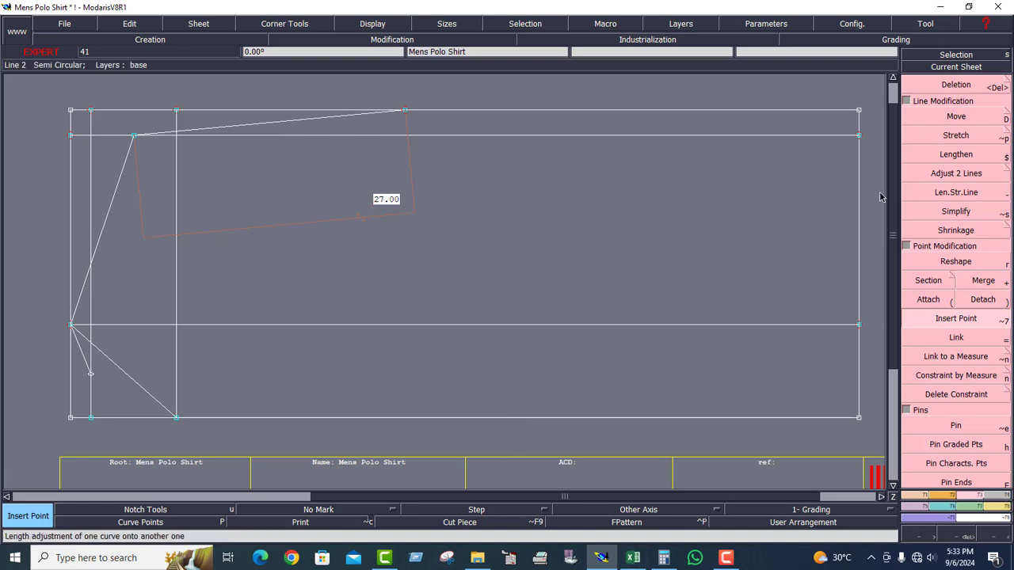
Switch to the Excel chart, check the bottom width in the garment sketch, and fill the 1/2 bottom width row green from its code through size L.
{"action": "left_click", "coordinate": [634, 558]}
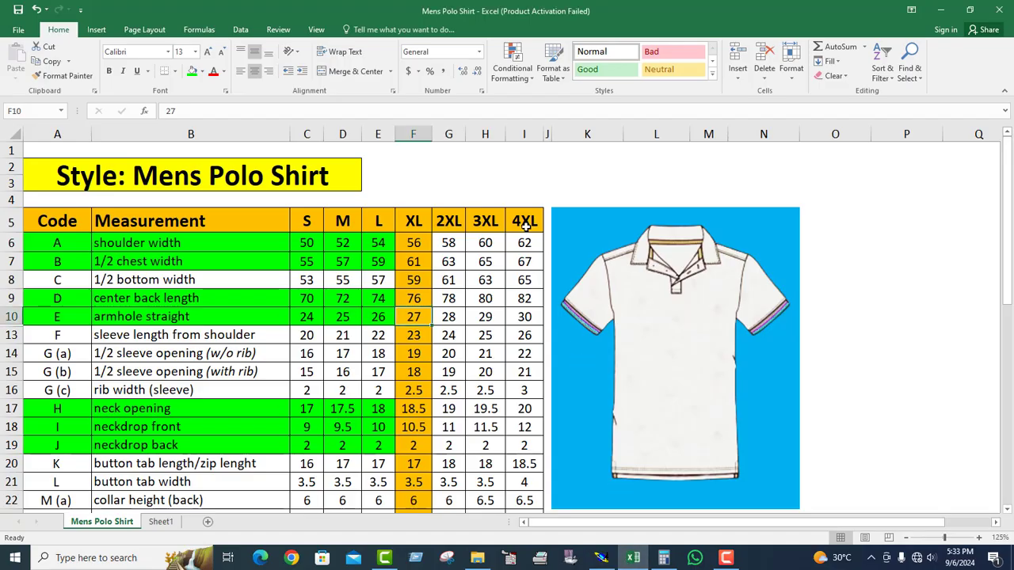
{"action": "scroll", "coordinate": [500, 262], "scroll_direction": "down", "scroll_amount": 9}
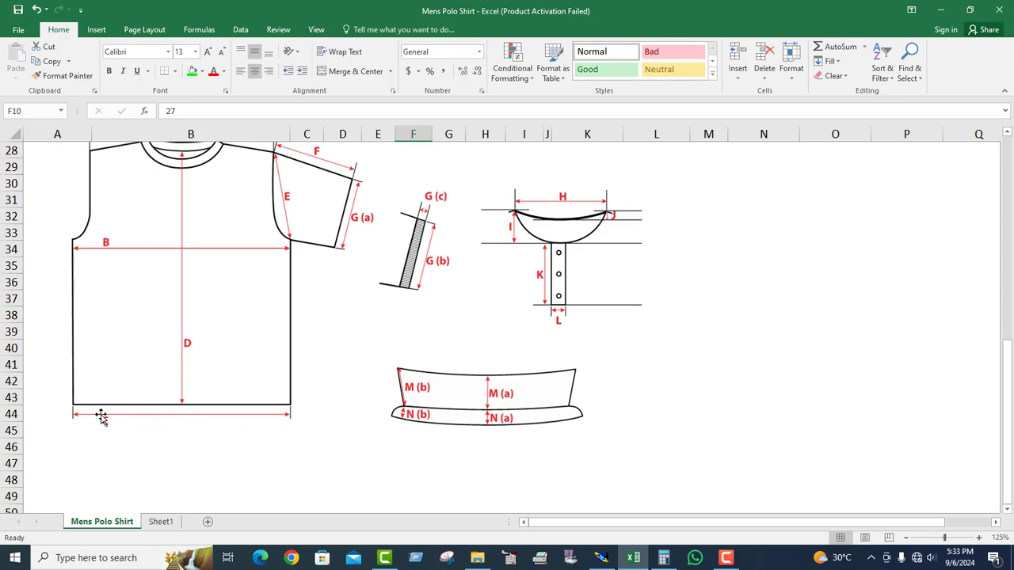
{"action": "scroll", "coordinate": [167, 336], "scroll_direction": "up", "scroll_amount": 9}
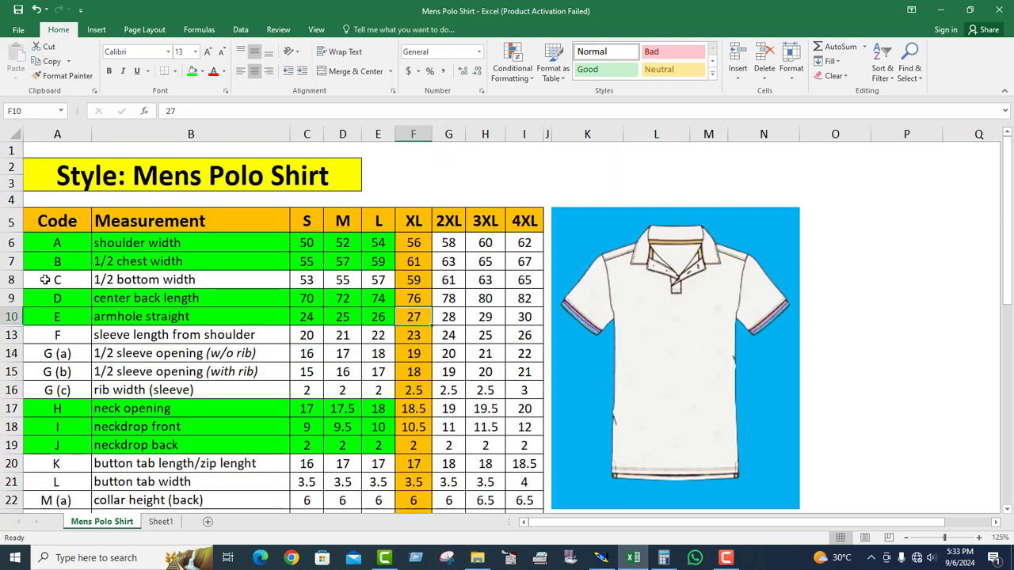
{"action": "left_click_drag", "start_coordinate": [45, 279], "coordinate": [374, 278]}
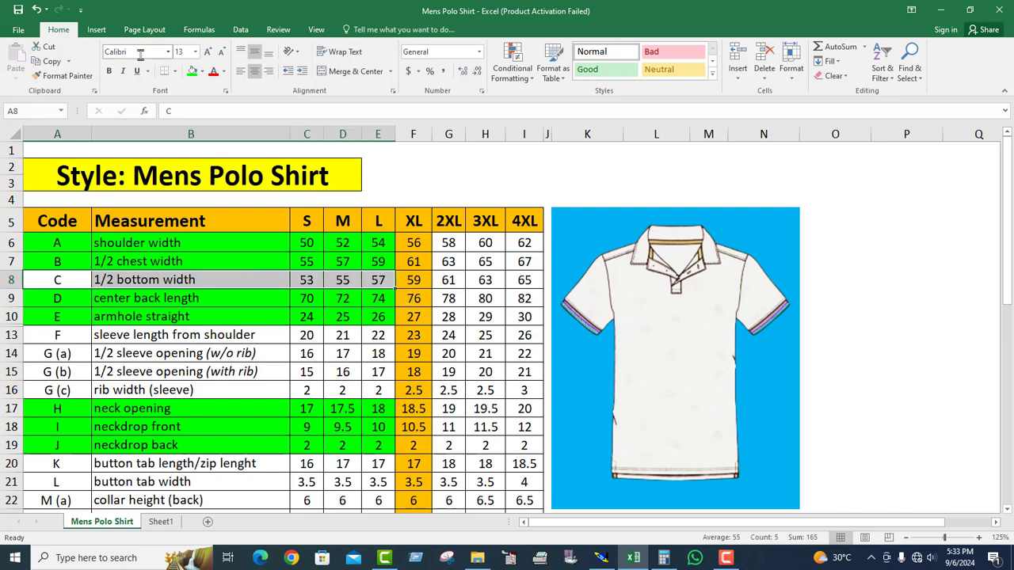
{"action": "left_click", "coordinate": [192, 71]}
{"action": "left_click", "coordinate": [340, 319]}
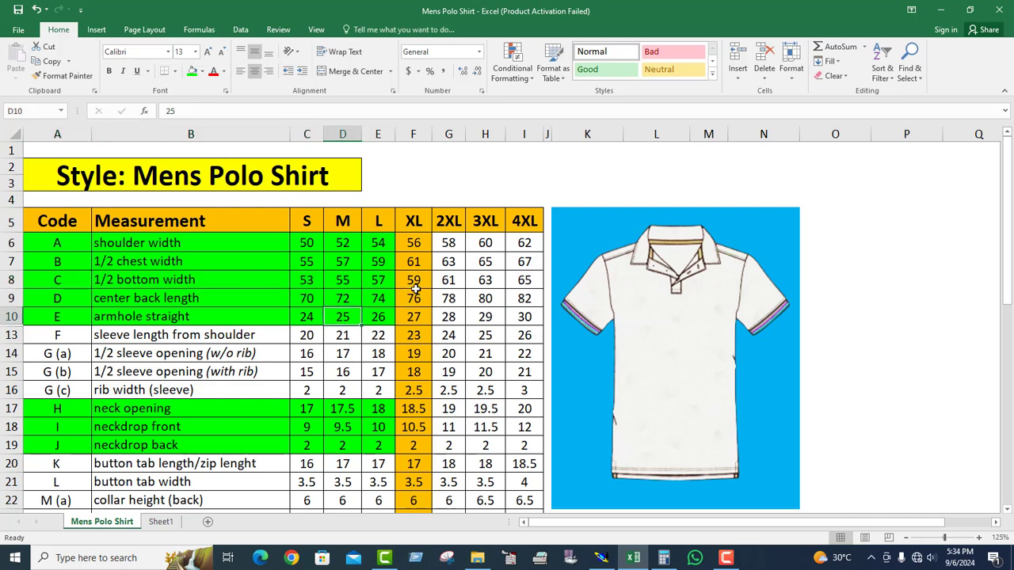
Look up the XL 1/2 bottom width of 59 and divide it by 2 in Calculator.
{"action": "left_click_drag", "start_coordinate": [415, 278], "coordinate": [440, 283]}
{"action": "left_click", "coordinate": [418, 302]}
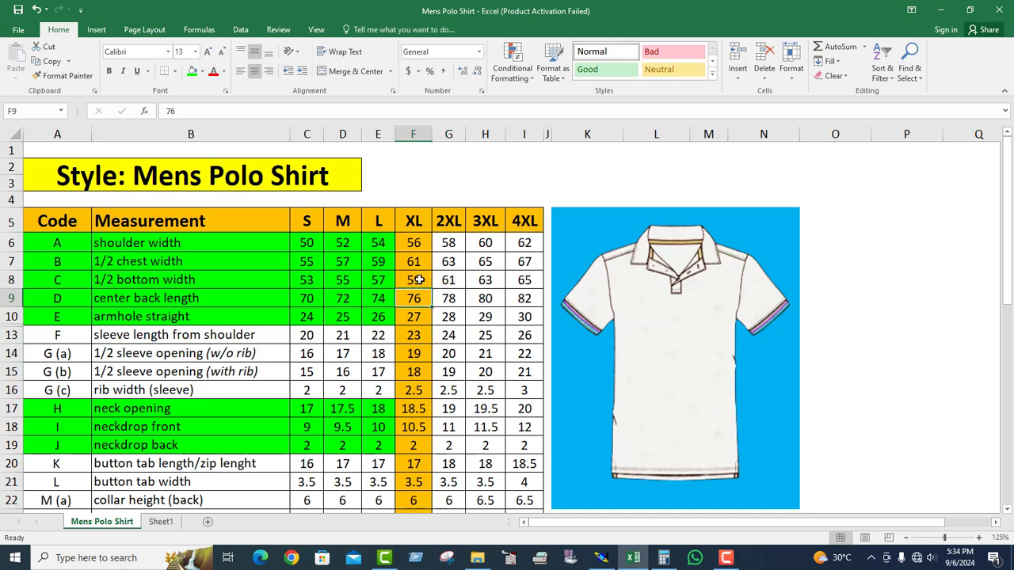
{"action": "left_click", "coordinate": [418, 280]}
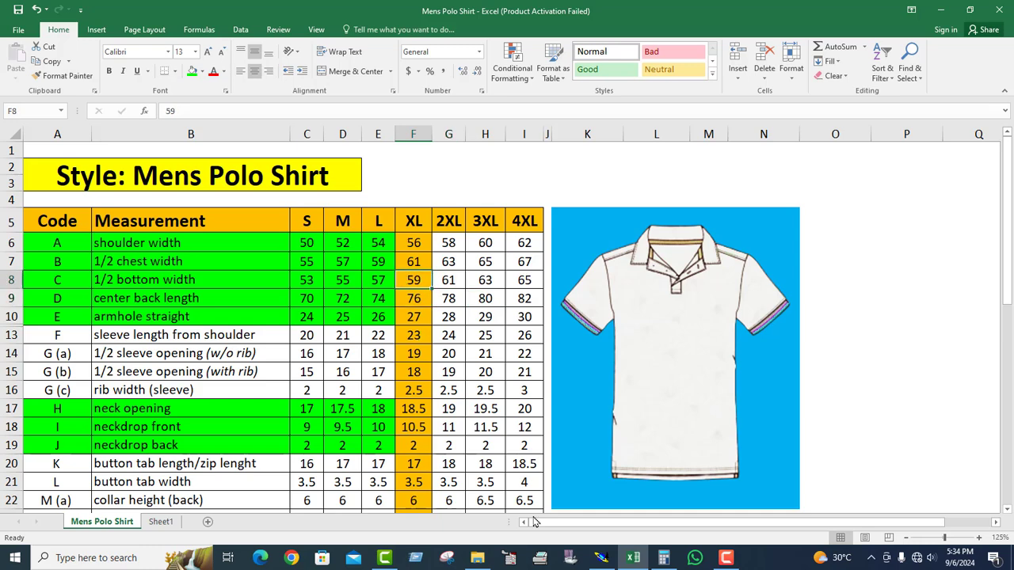
{"action": "left_click", "coordinate": [664, 557]}
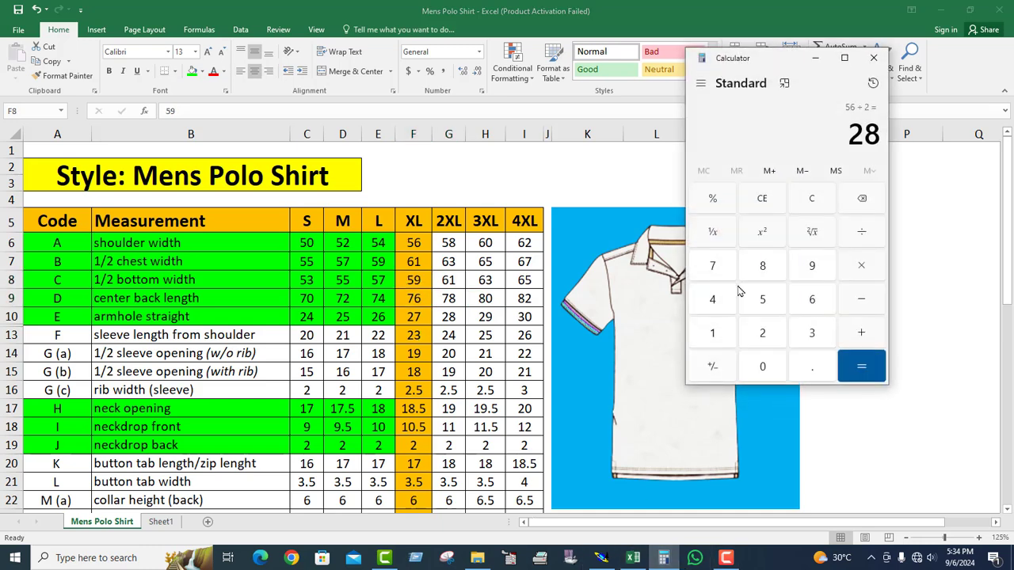
{"action": "left_click", "coordinate": [816, 200]}
{"action": "left_click", "coordinate": [765, 305]}
{"action": "left_click", "coordinate": [808, 266]}
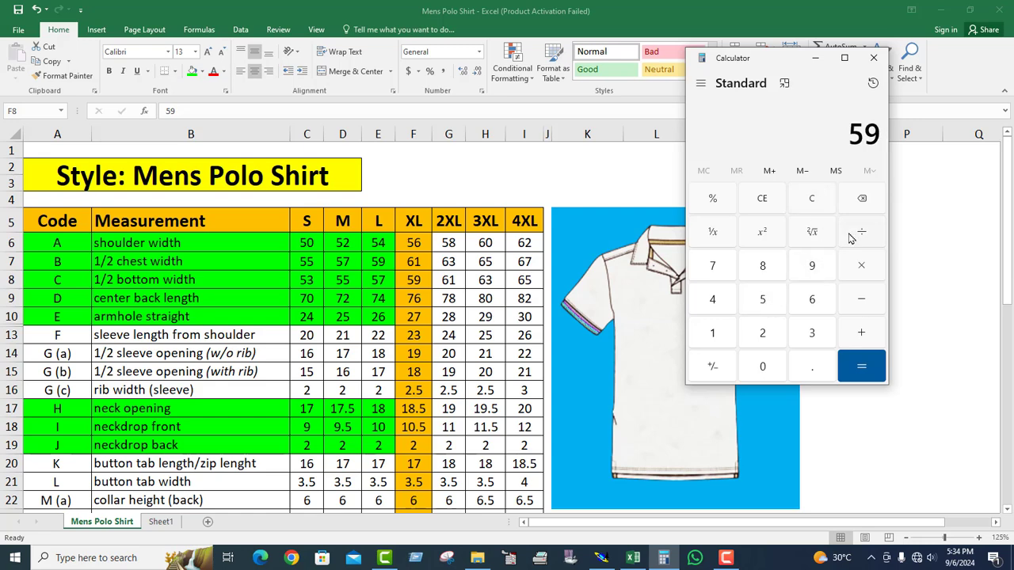
{"action": "left_click", "coordinate": [766, 334]}
{"action": "left_click", "coordinate": [862, 366]}
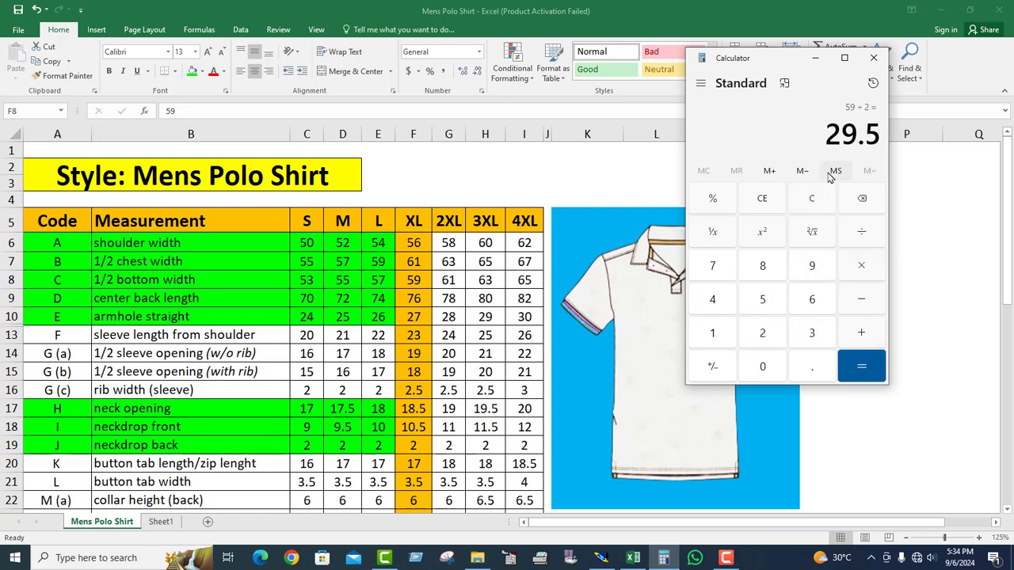
{"action": "left_click", "coordinate": [816, 58]}
Switch to Modaris and place a Developed point on the hem line, 29.5 cm from its centre-line corner.
{"action": "left_click", "coordinate": [602, 558]}
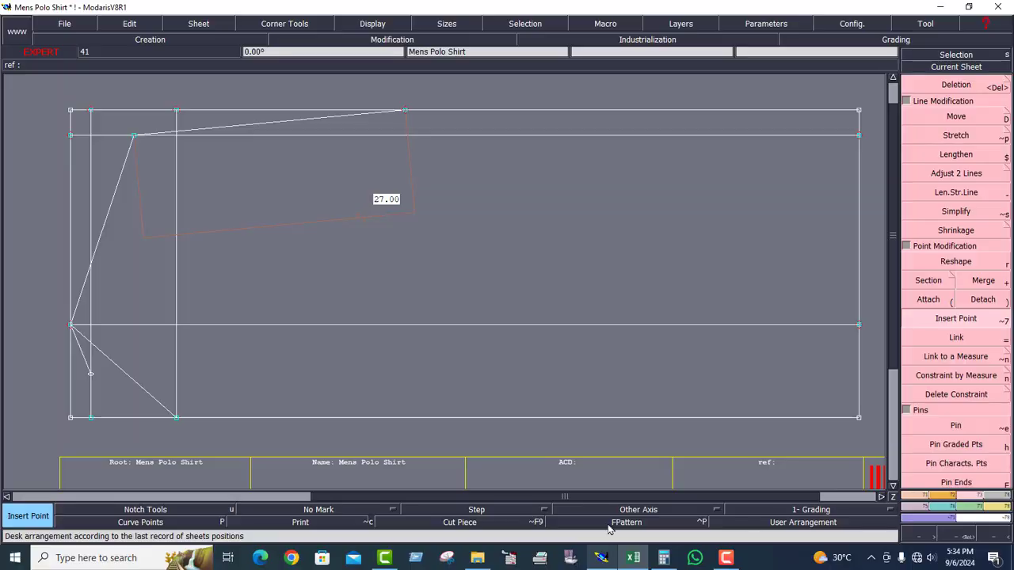
{"action": "left_click", "coordinate": [954, 66]}
{"action": "left_click", "coordinate": [960, 533]}
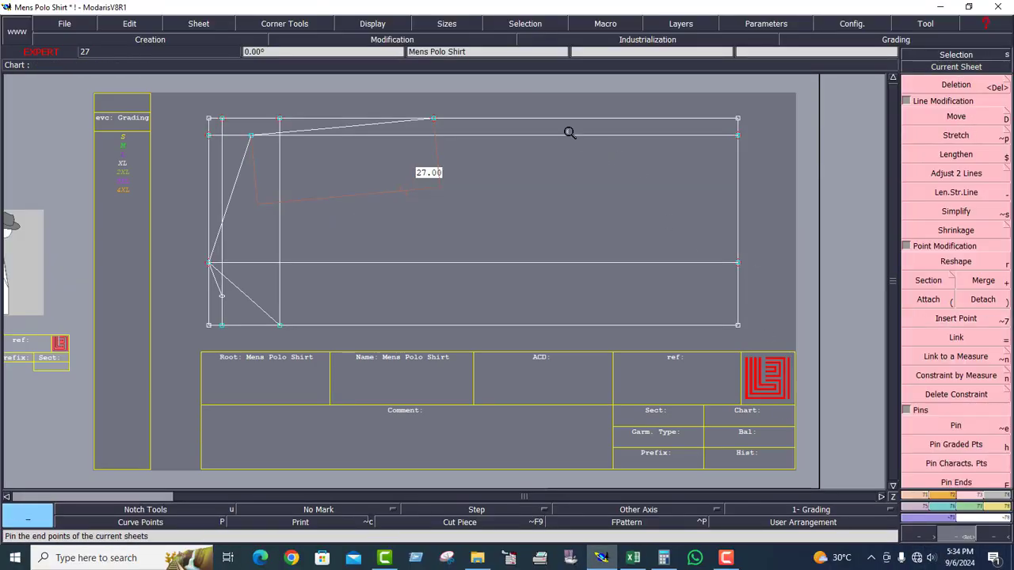
{"action": "left_click", "coordinate": [666, 274]}
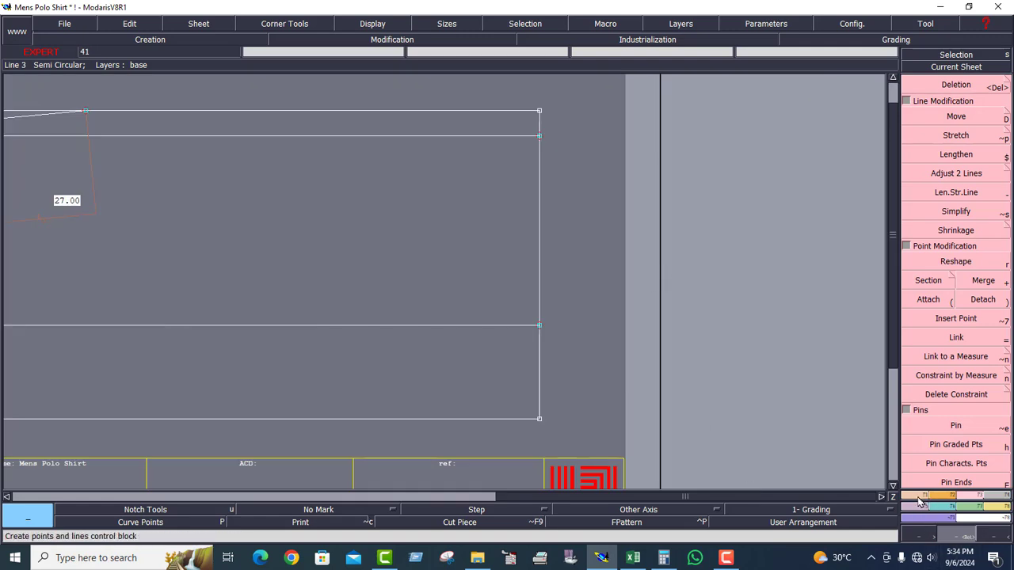
{"action": "left_click", "coordinate": [920, 499]}
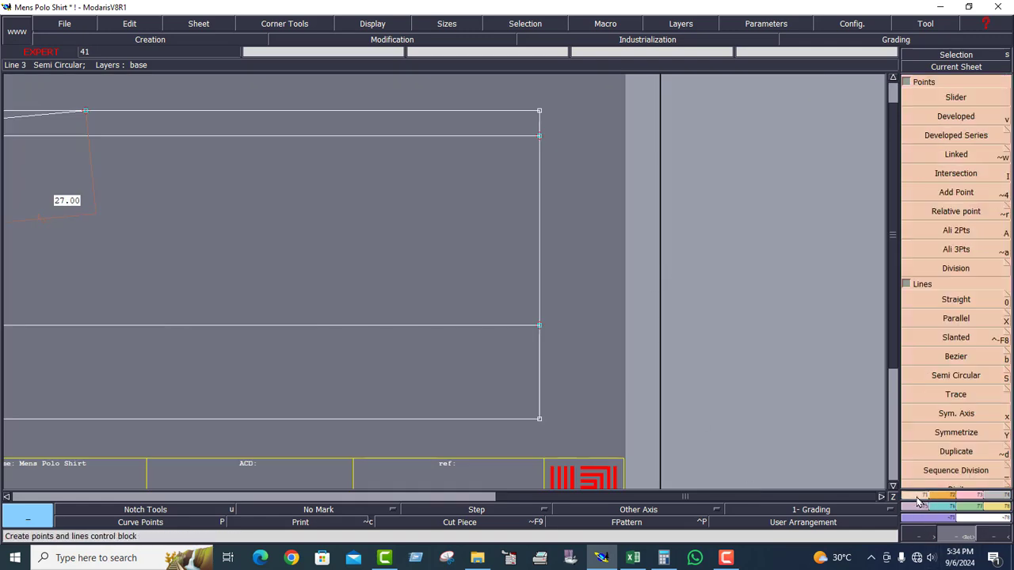
{"action": "left_click", "coordinate": [956, 123]}
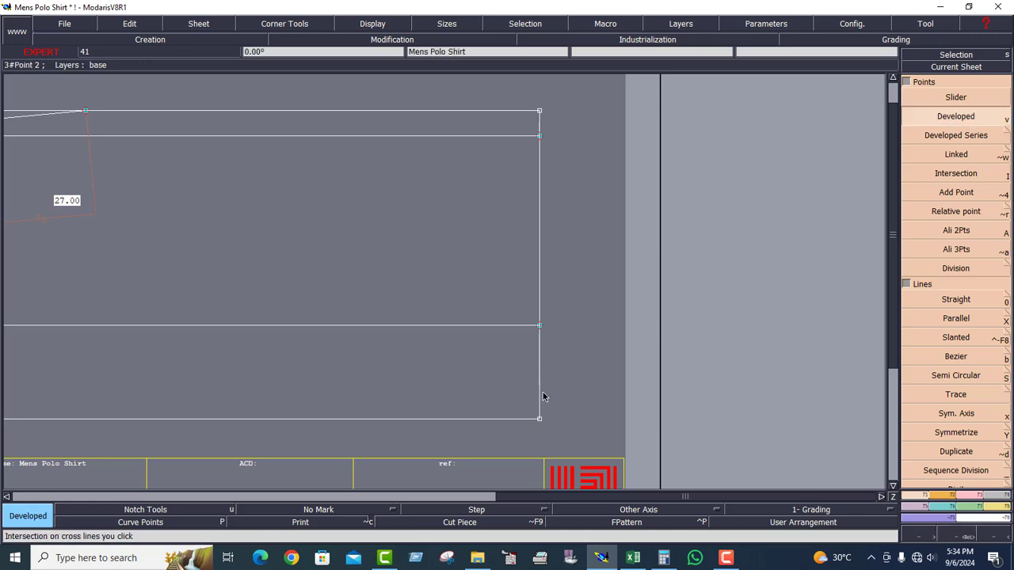
{"action": "left_click", "coordinate": [541, 396]}
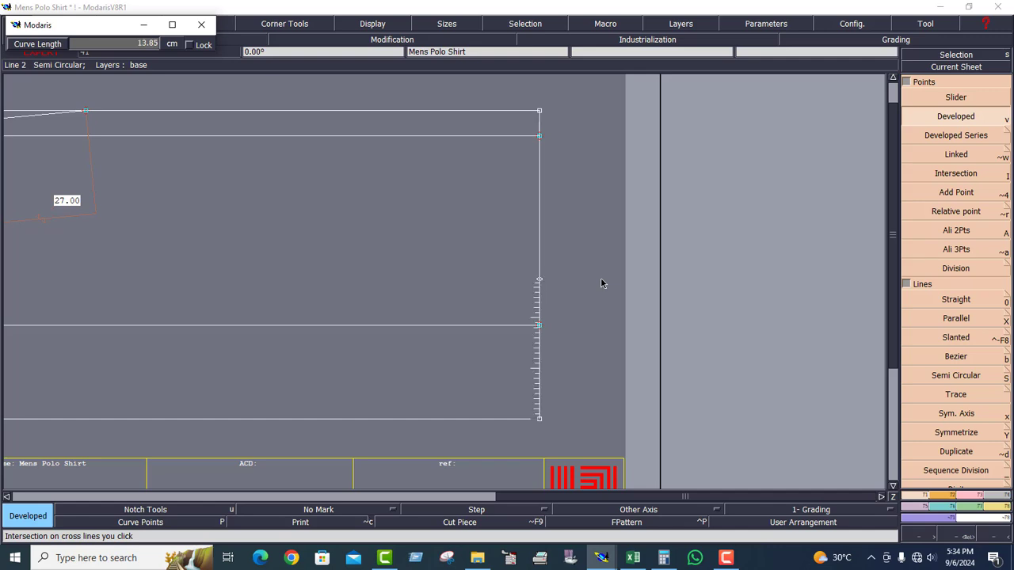
{"action": "key", "text": "Down"}
{"action": "key", "text": "Return"}
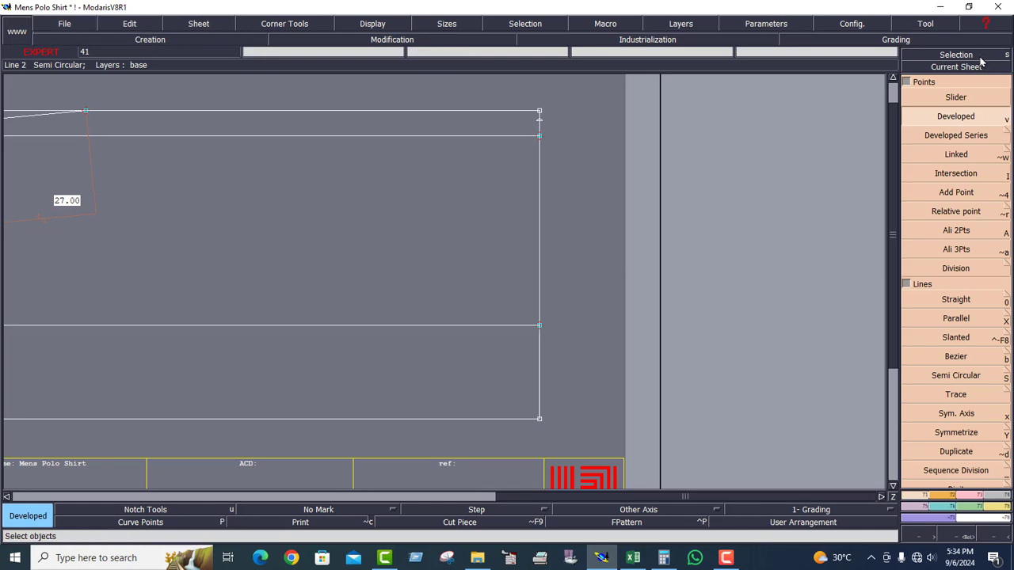
Draw a Bezier side seam line from the armhole line's end point to the 29.5 cm bottom width point on the hem line.
{"action": "left_click", "coordinate": [956, 66]}
{"action": "left_click", "coordinate": [485, 237]}
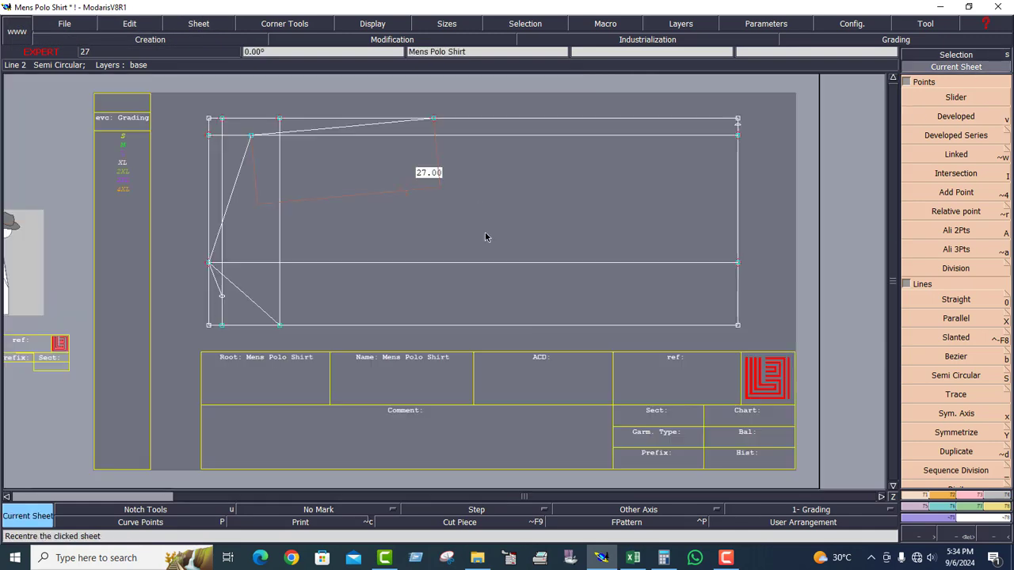
{"action": "left_click", "coordinate": [966, 539]}
{"action": "left_click_drag", "start_coordinate": [365, 93], "coordinate": [738, 353]}
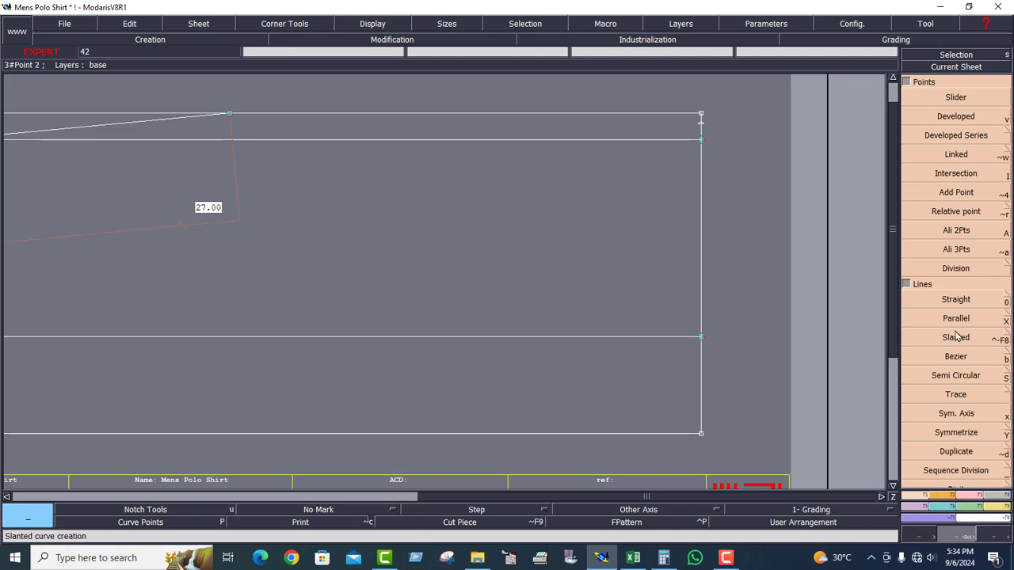
{"action": "left_click", "coordinate": [956, 358]}
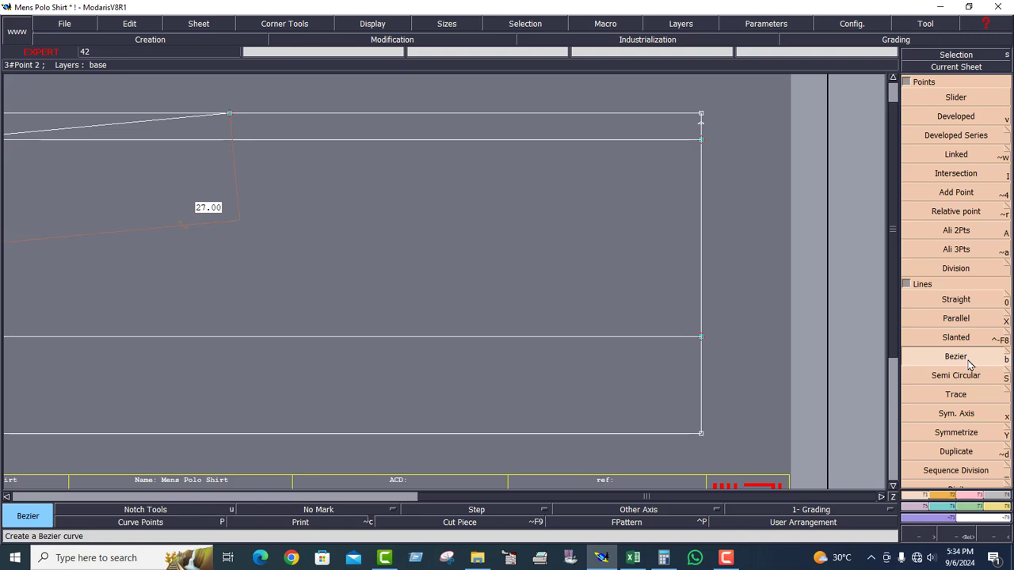
{"action": "left_click", "coordinate": [230, 115]}
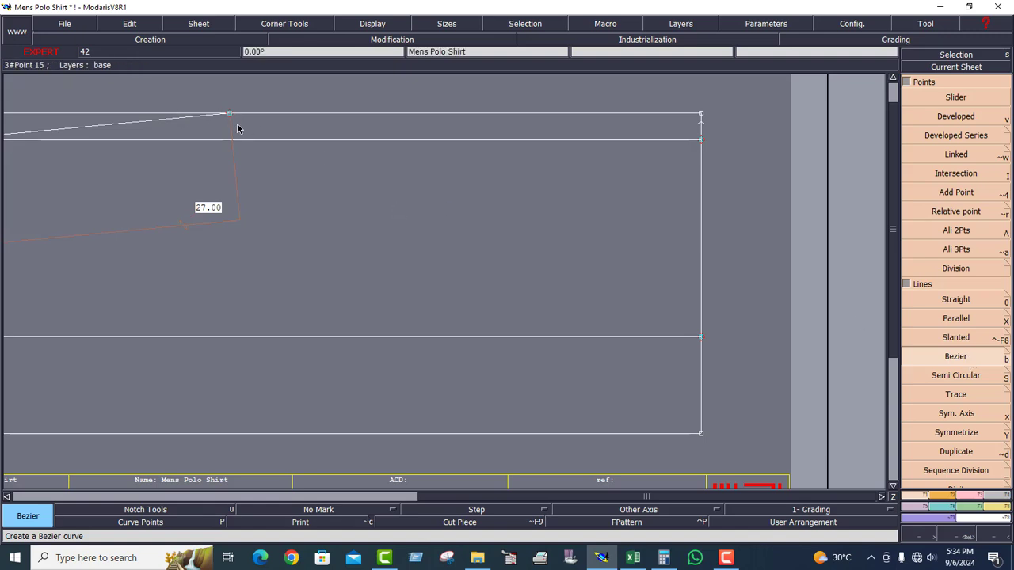
{"action": "left_click", "coordinate": [701, 125]}
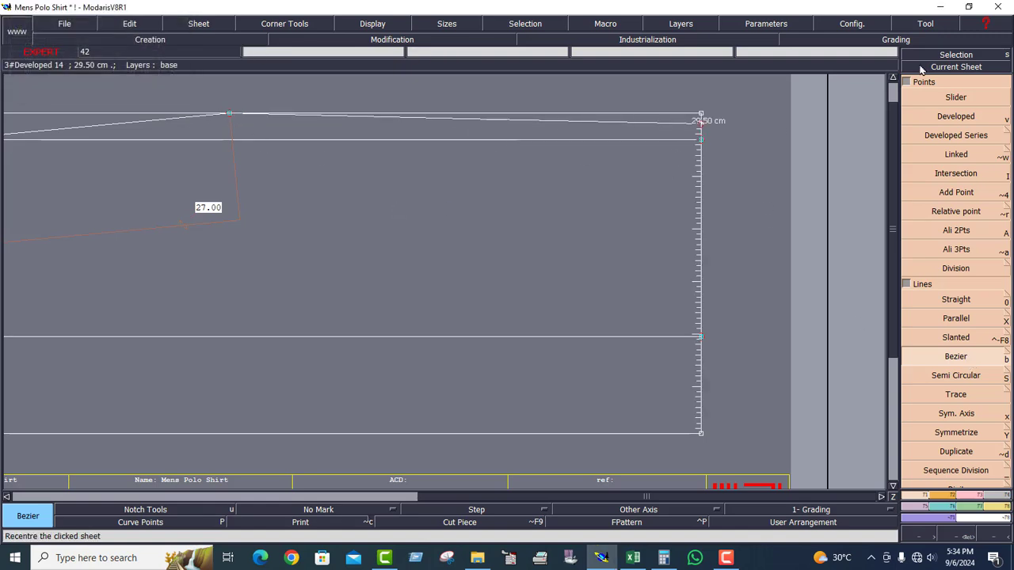
{"action": "left_click", "coordinate": [921, 68]}
{"action": "left_click", "coordinate": [531, 297]}
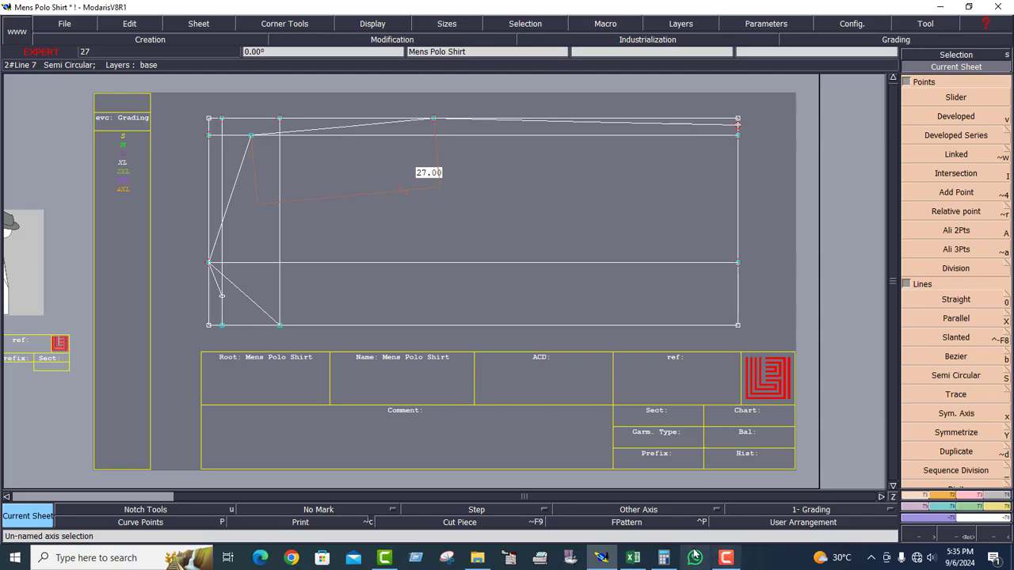
Switch to the Excel chart and examine the completed body measurements and the polo shirt picture from shoulder to hem.
{"action": "left_click", "coordinate": [633, 558]}
{"action": "scroll", "coordinate": [672, 310], "scroll_direction": "down", "scroll_amount": 1}
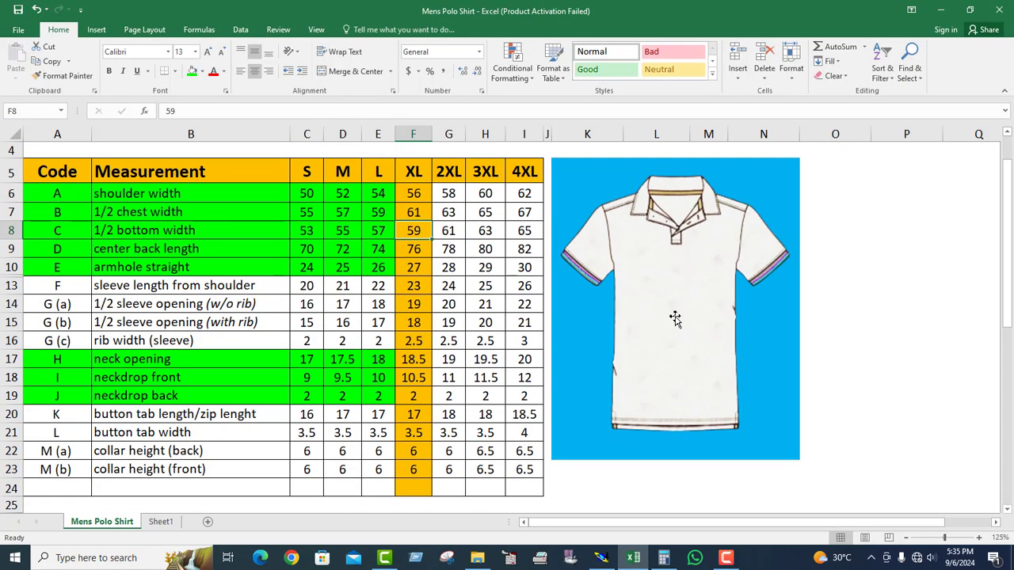
{"action": "scroll", "coordinate": [670, 309], "scroll_direction": "up", "scroll_amount": 1}
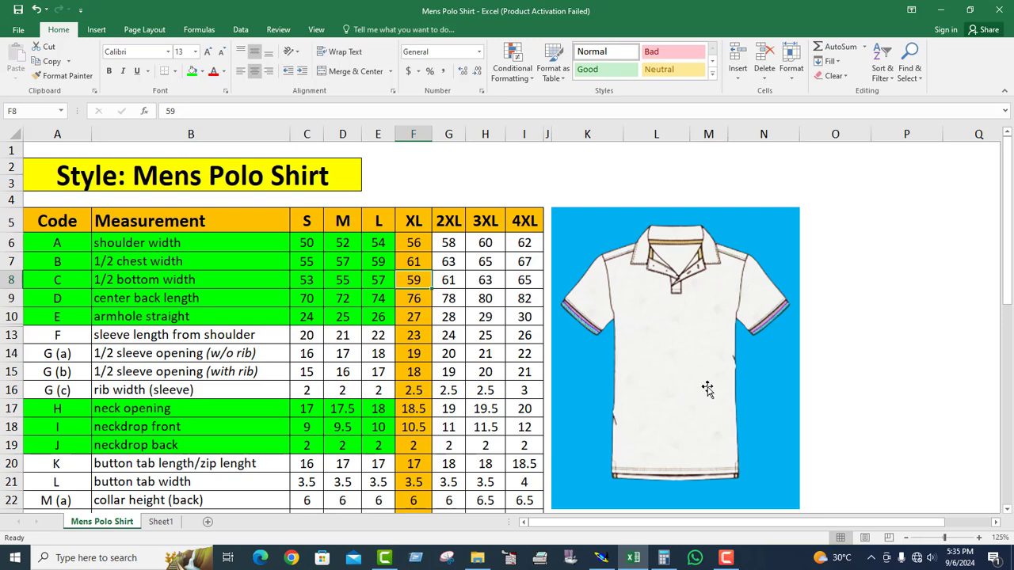
{"action": "scroll", "coordinate": [666, 329], "scroll_direction": "down", "scroll_amount": 1}
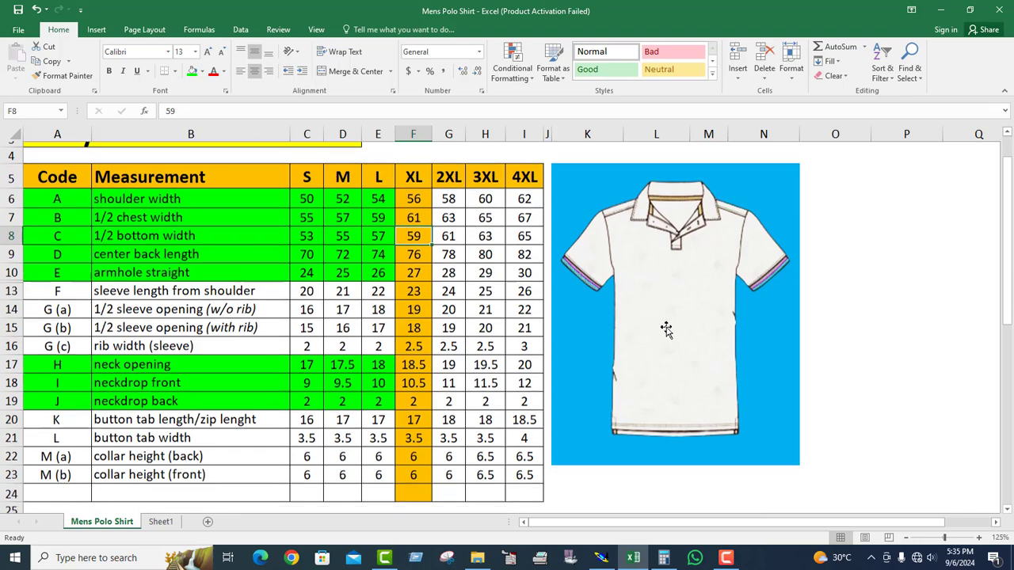
{"action": "scroll", "coordinate": [665, 329], "scroll_direction": "down", "scroll_amount": 1}
{"action": "scroll", "coordinate": [670, 261], "scroll_direction": "up", "scroll_amount": 2}
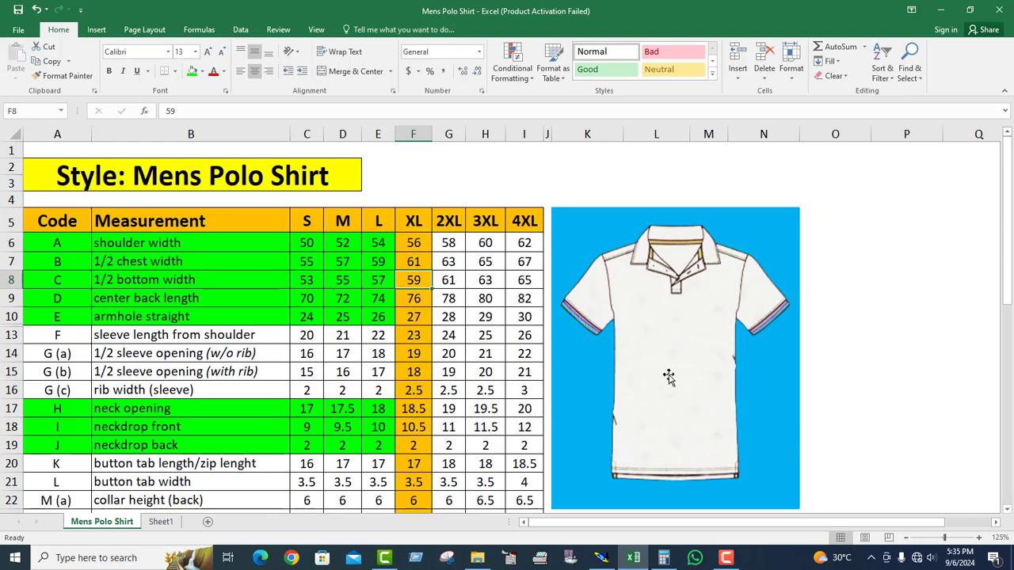
{"action": "scroll", "coordinate": [668, 376], "scroll_direction": "down", "scroll_amount": 2}
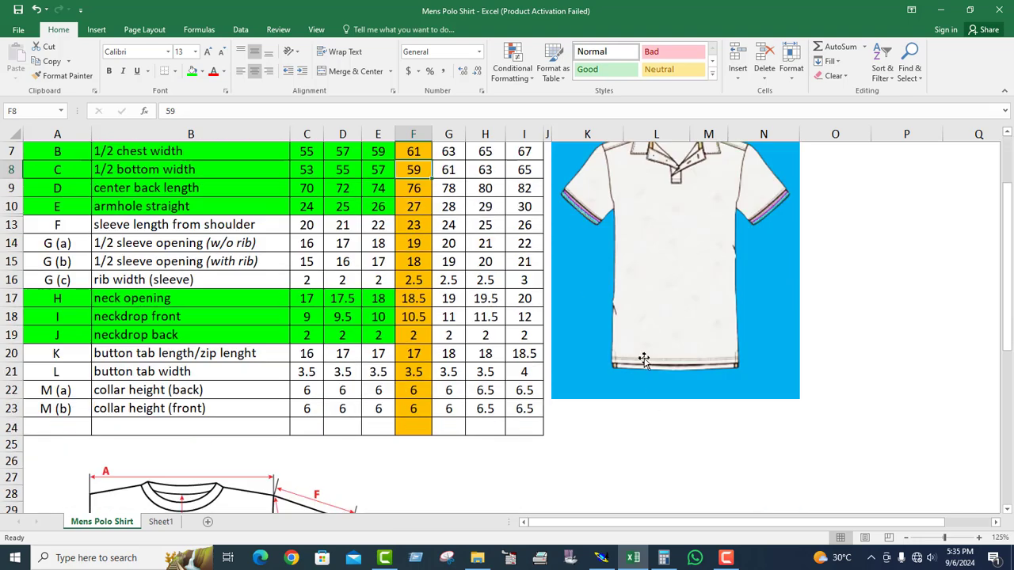
{"action": "scroll", "coordinate": [642, 356], "scroll_direction": "down", "scroll_amount": 1}
{"action": "scroll", "coordinate": [670, 344], "scroll_direction": "up", "scroll_amount": 3}
{"action": "scroll", "coordinate": [697, 357], "scroll_direction": "up", "scroll_amount": 1}
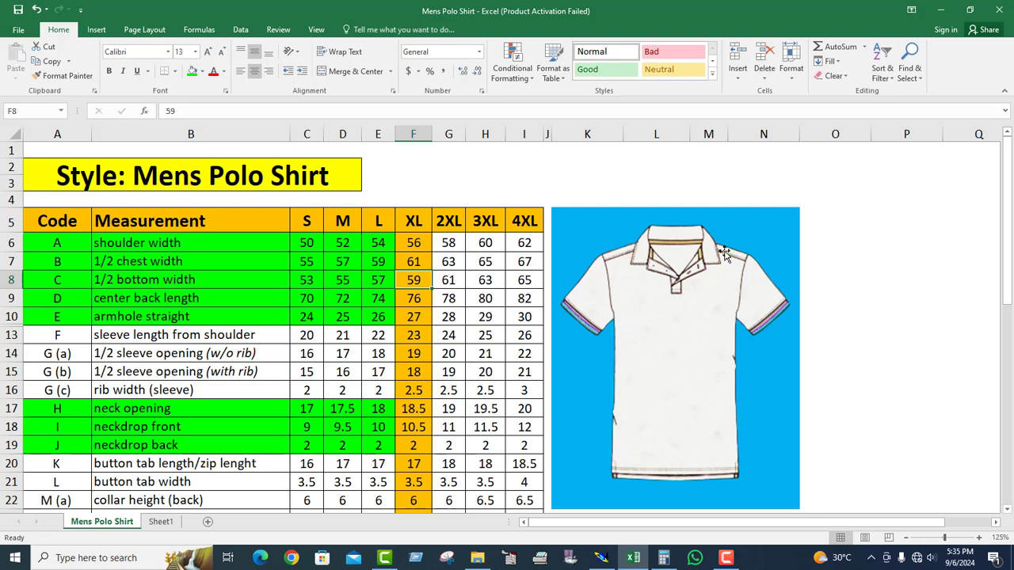
{"action": "scroll", "coordinate": [491, 359], "scroll_direction": "down", "scroll_amount": 1}
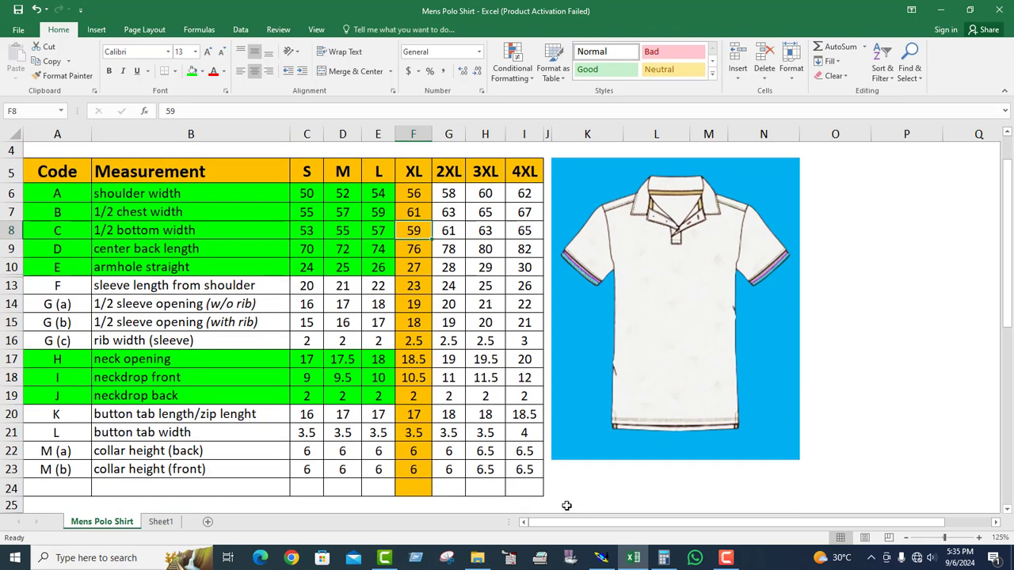
Switch to Modaris and review the drafted body pattern on its sheet.
{"action": "left_click", "coordinate": [602, 558]}
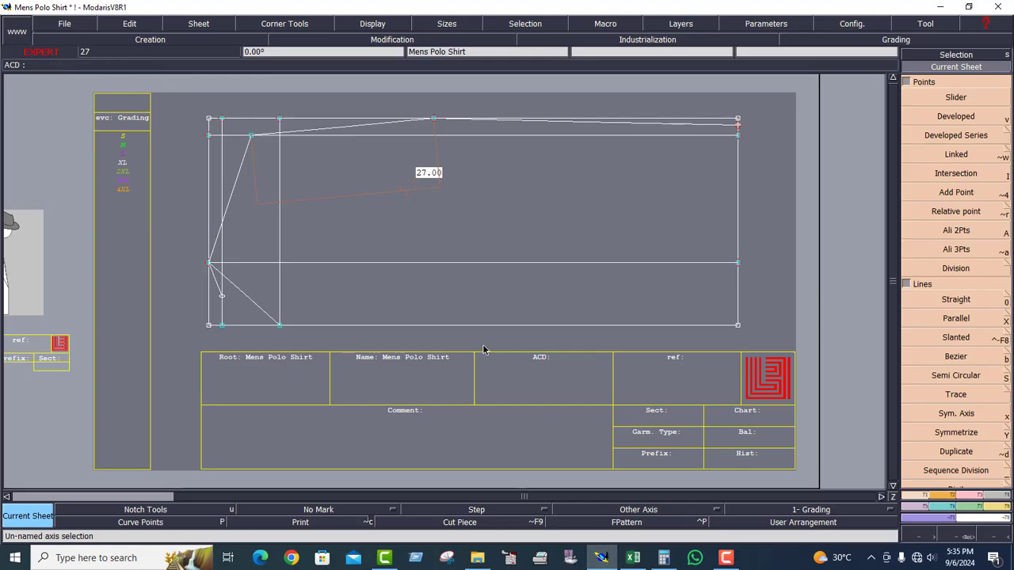
{"action": "scroll", "coordinate": [505, 304], "scroll_direction": "up", "scroll_amount": 1}
{"action": "scroll", "coordinate": [507, 316], "scroll_direction": "down", "scroll_amount": 5}
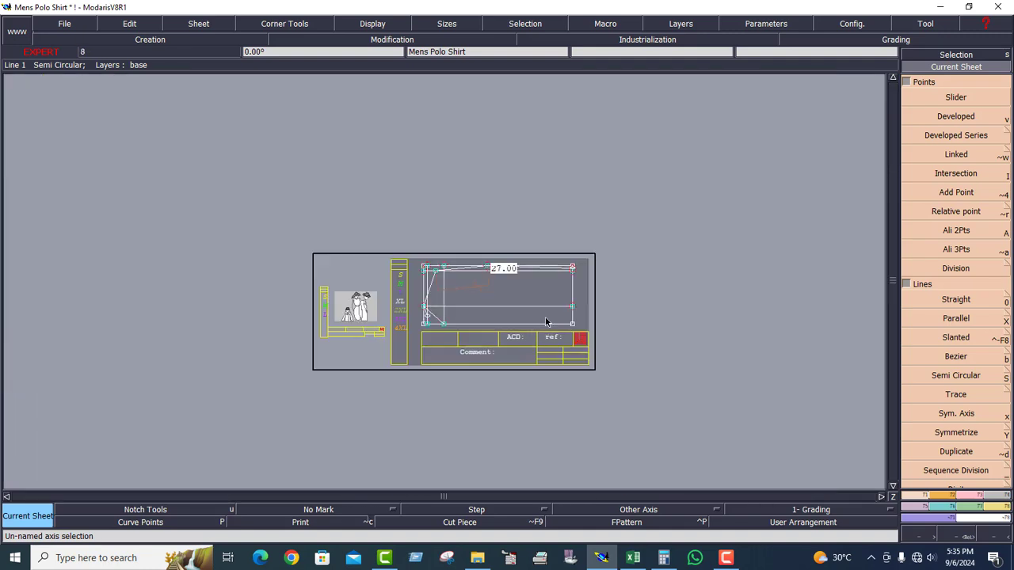
{"action": "scroll", "coordinate": [532, 310], "scroll_direction": "up", "scroll_amount": 1}
{"action": "scroll", "coordinate": [511, 297], "scroll_direction": "up", "scroll_amount": 1}
{"action": "scroll", "coordinate": [356, 277], "scroll_direction": "up", "scroll_amount": 2}
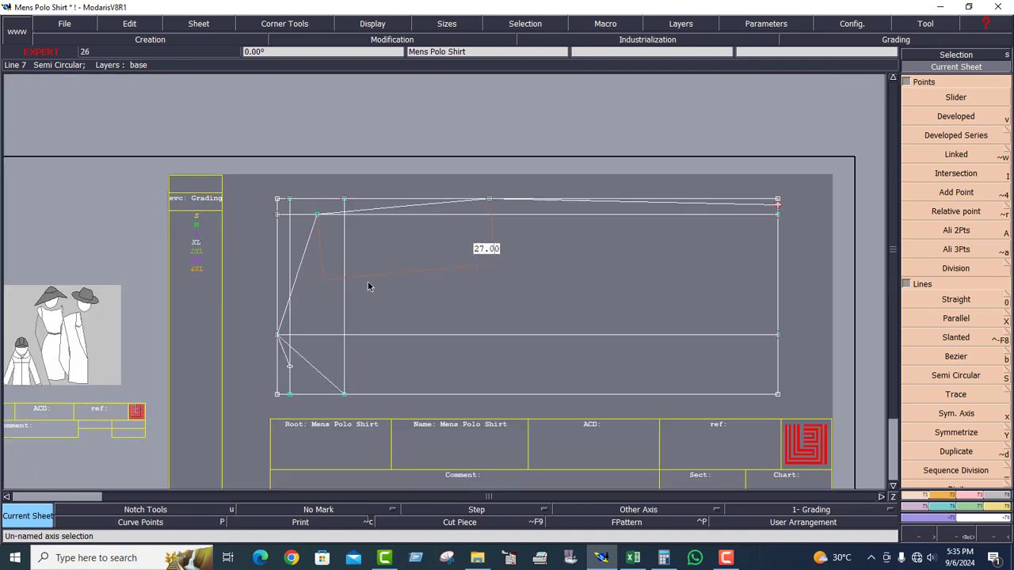